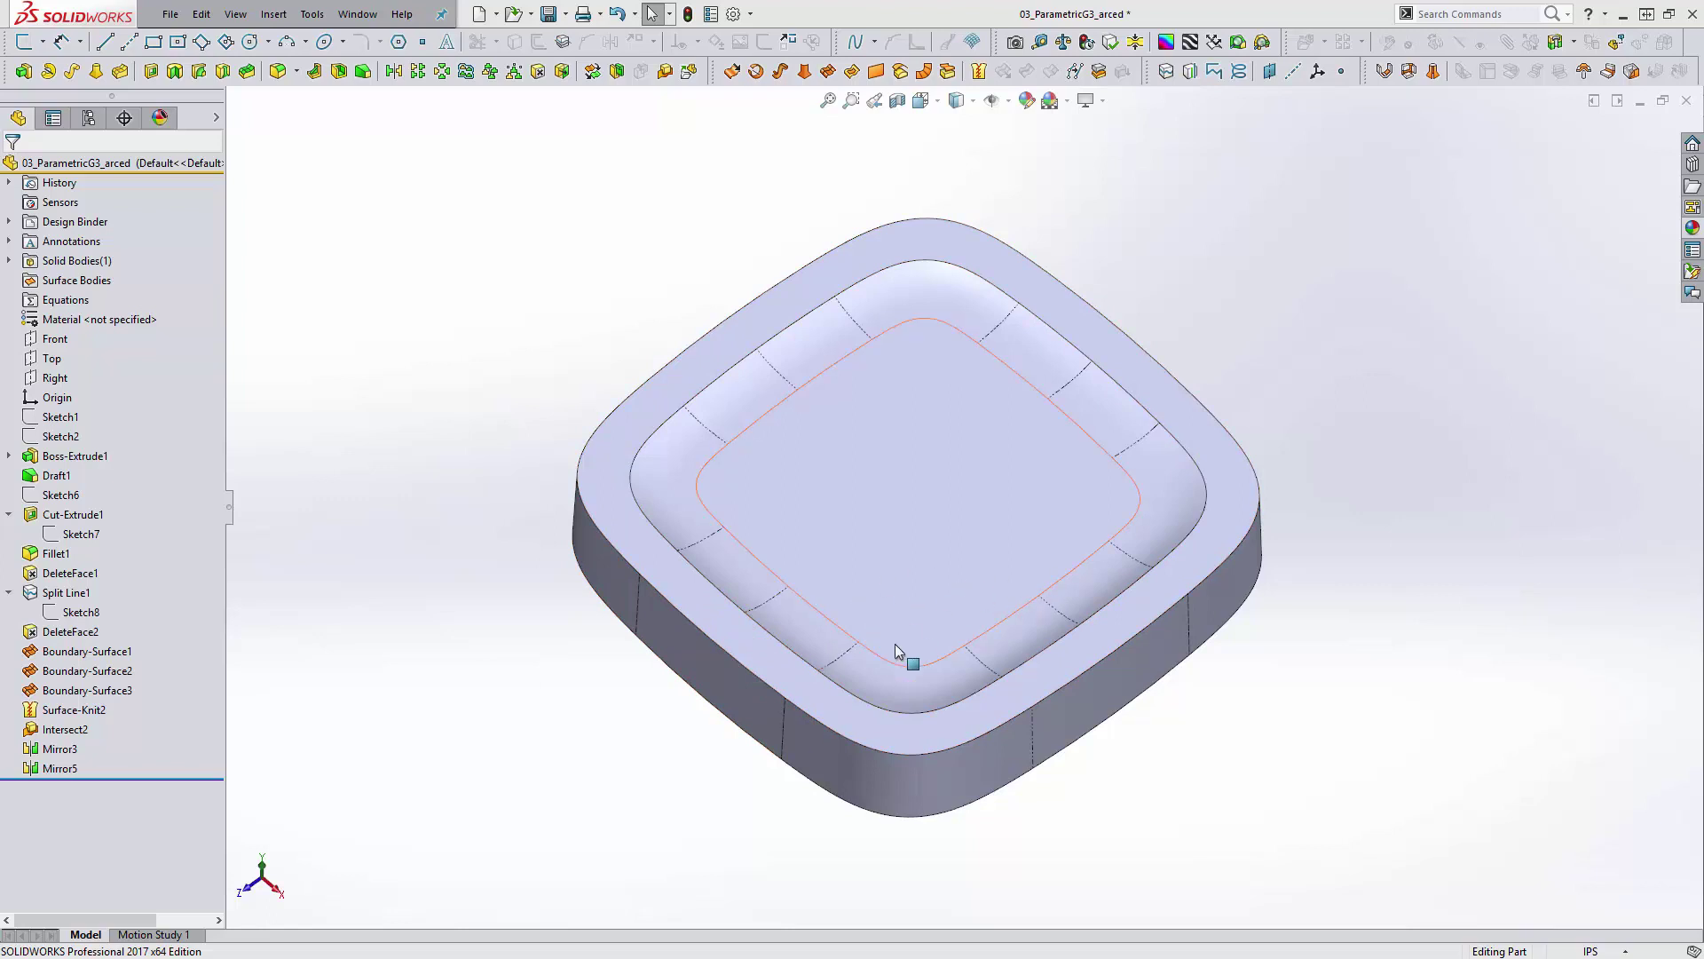
Inspect the lower corner edge and the split-line edge at the rim corner
{"action": "left_click", "coordinate": [909, 715]}
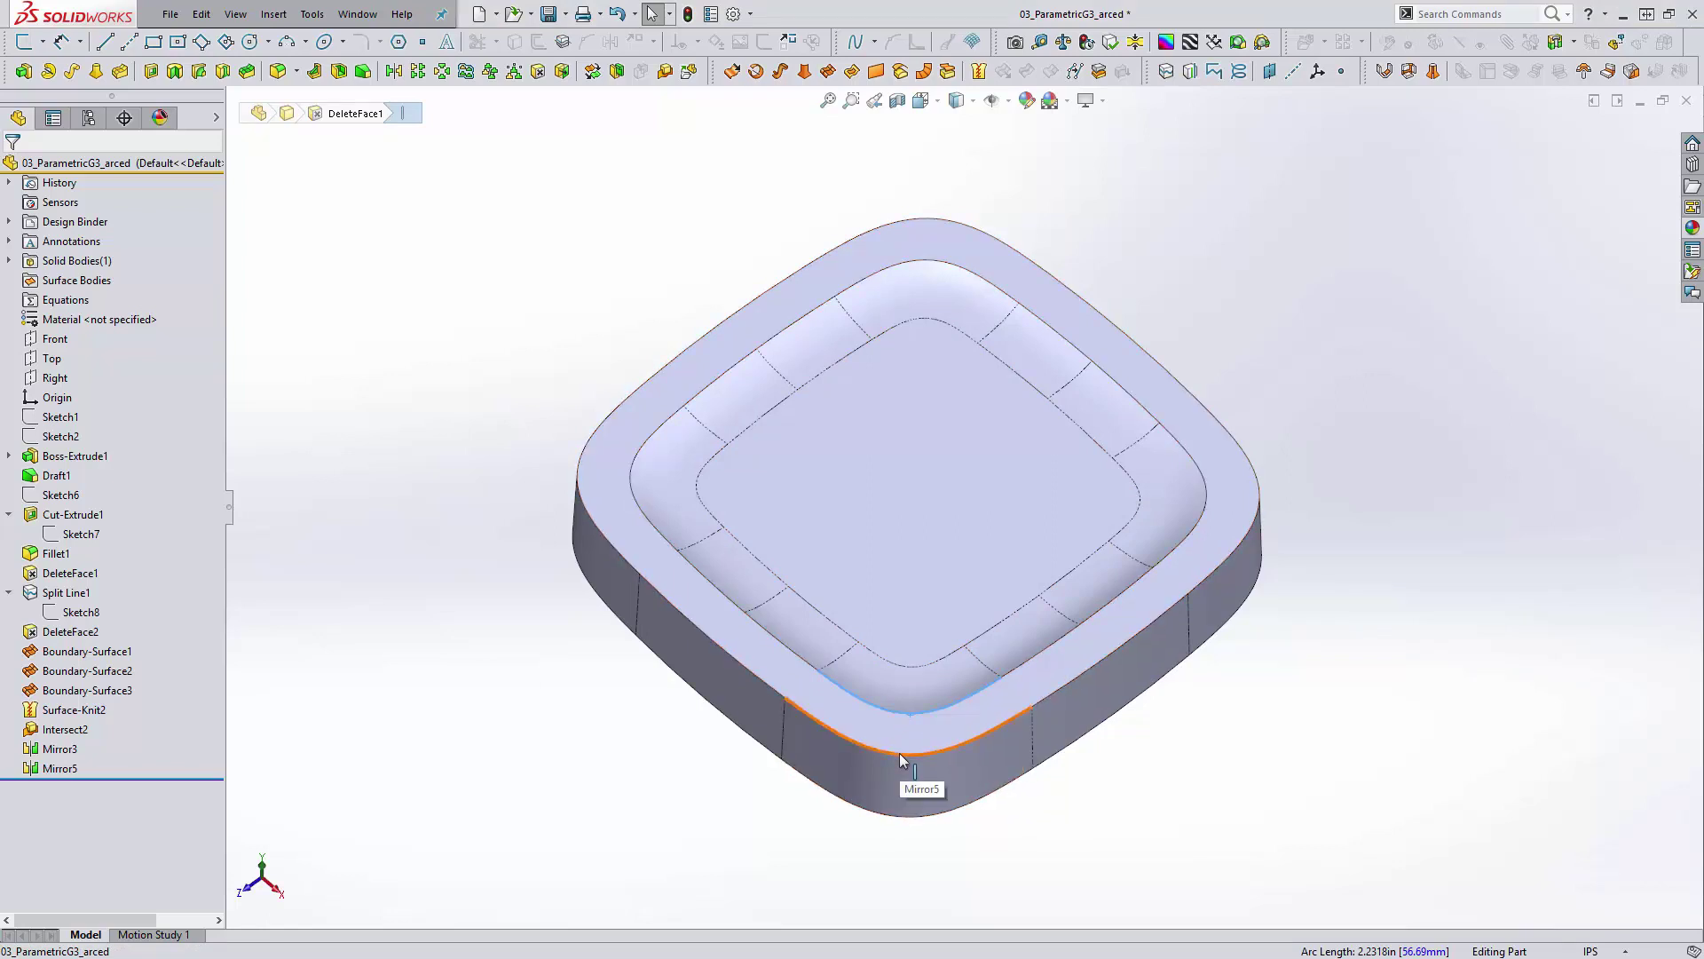
{"action": "left_click", "coordinate": [909, 669]}
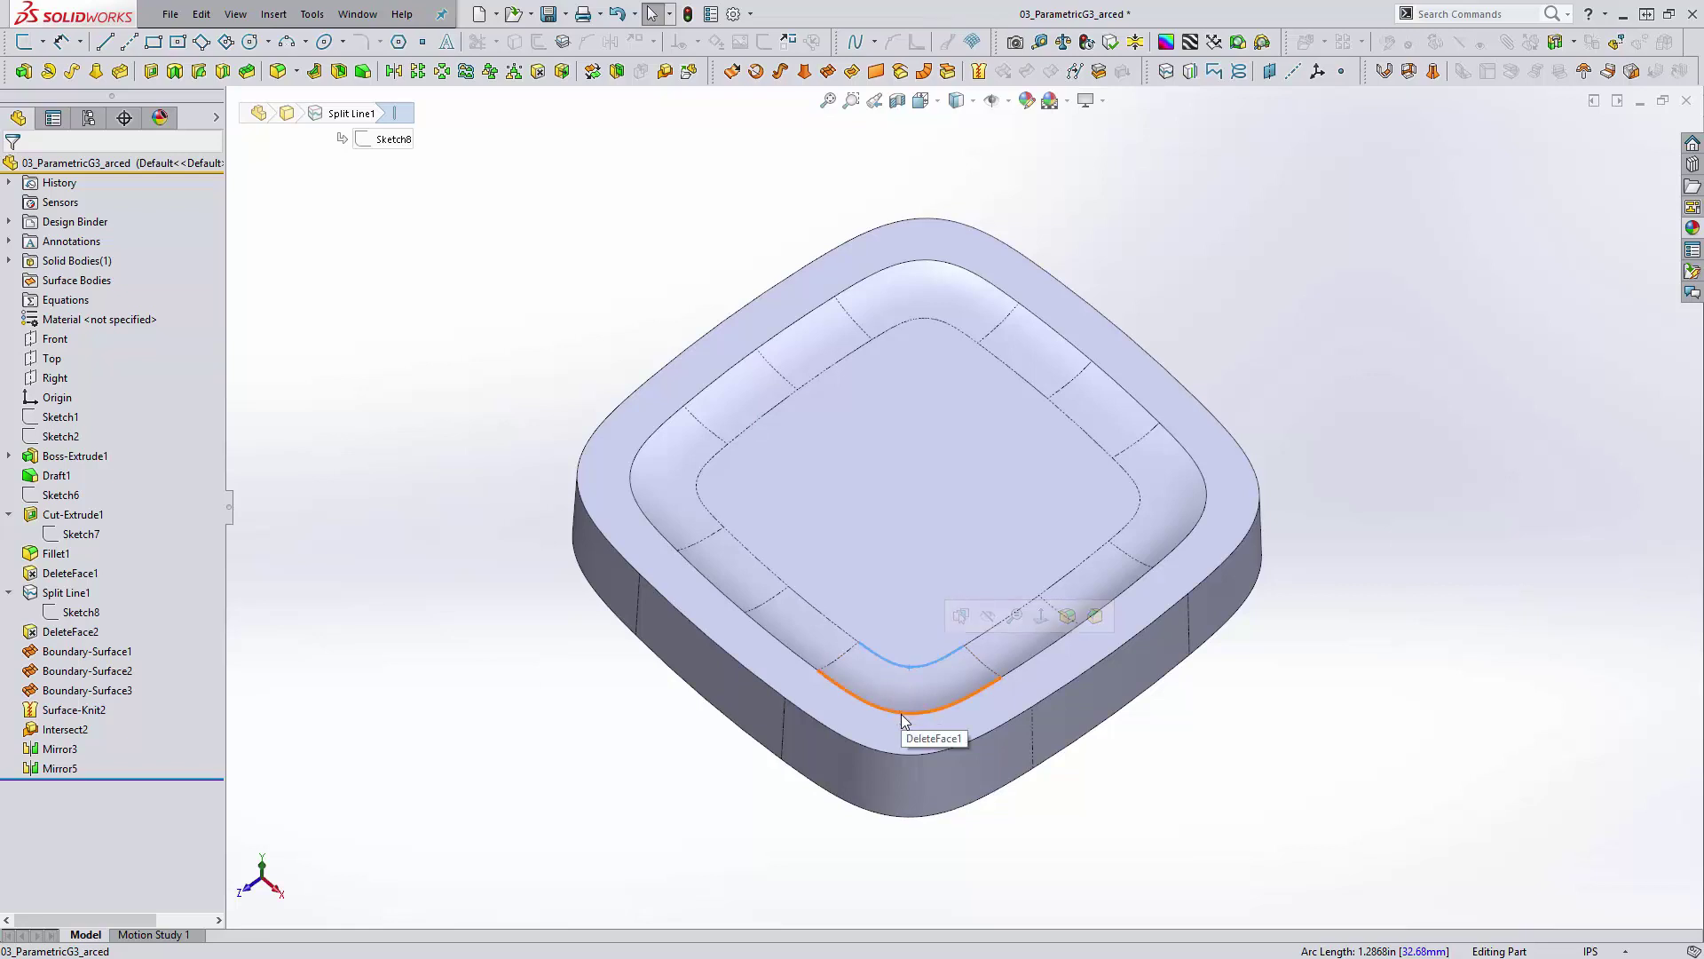
{"action": "left_click", "coordinate": [1285, 761]}
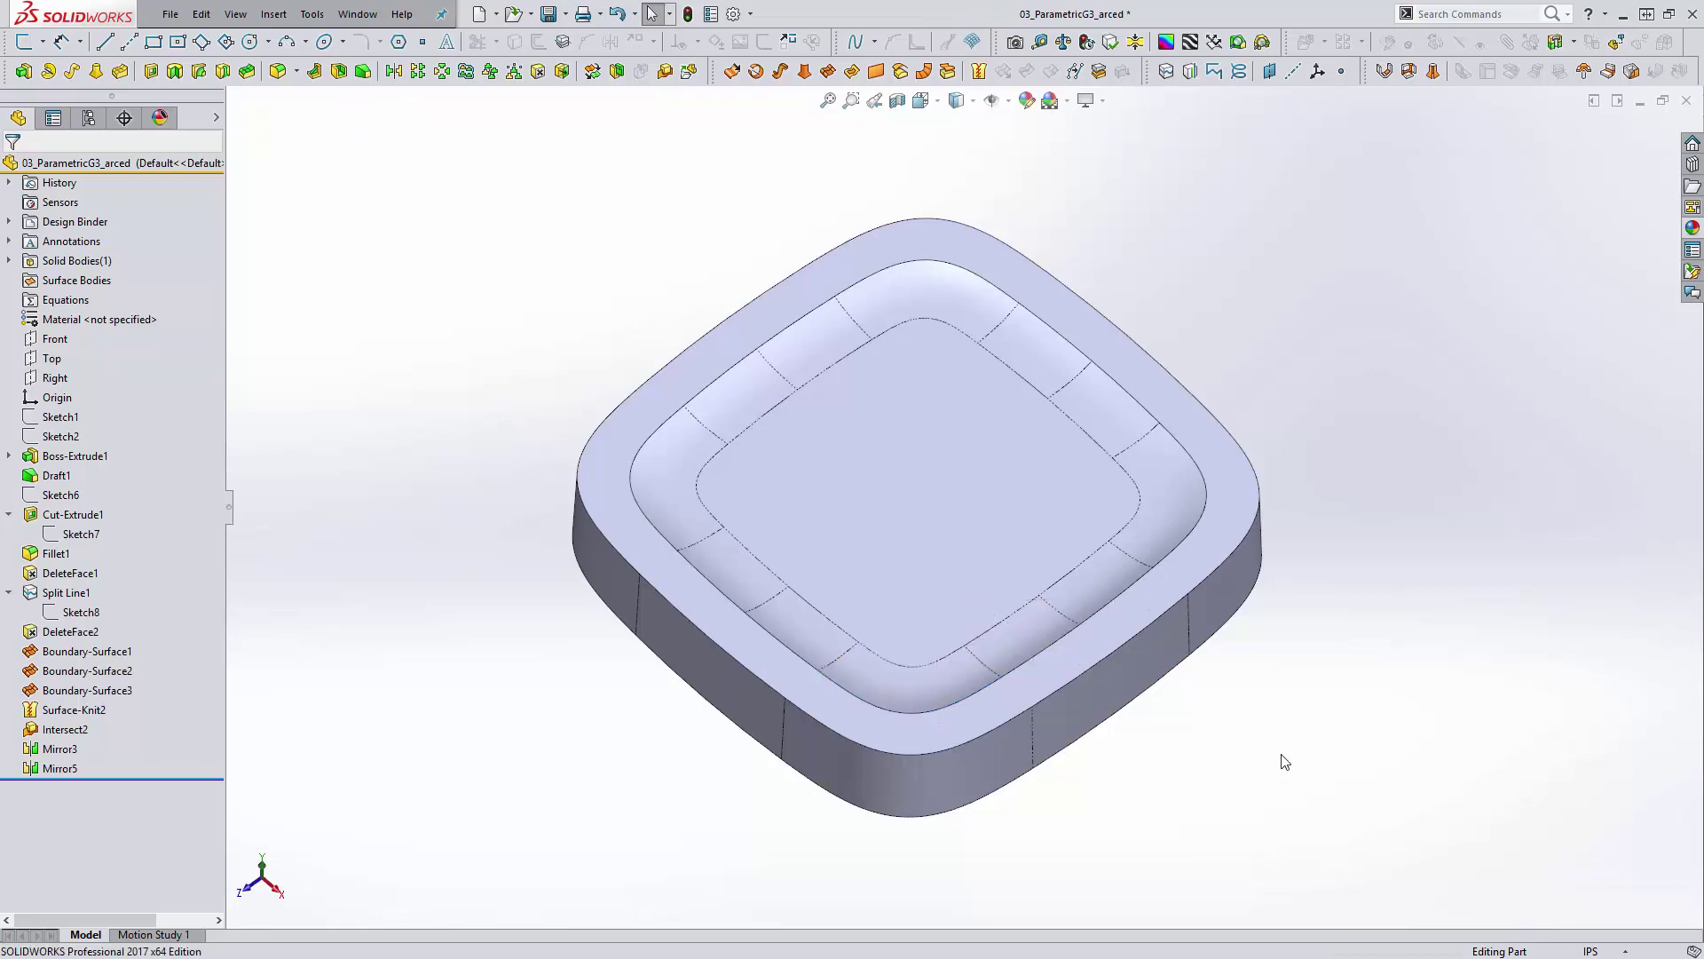
Start a sketch on the top rim face and convert the top-right outer rim edge to a spline
{"action": "left_click", "coordinate": [1229, 499]}
{"action": "left_click", "coordinate": [1310, 454]}
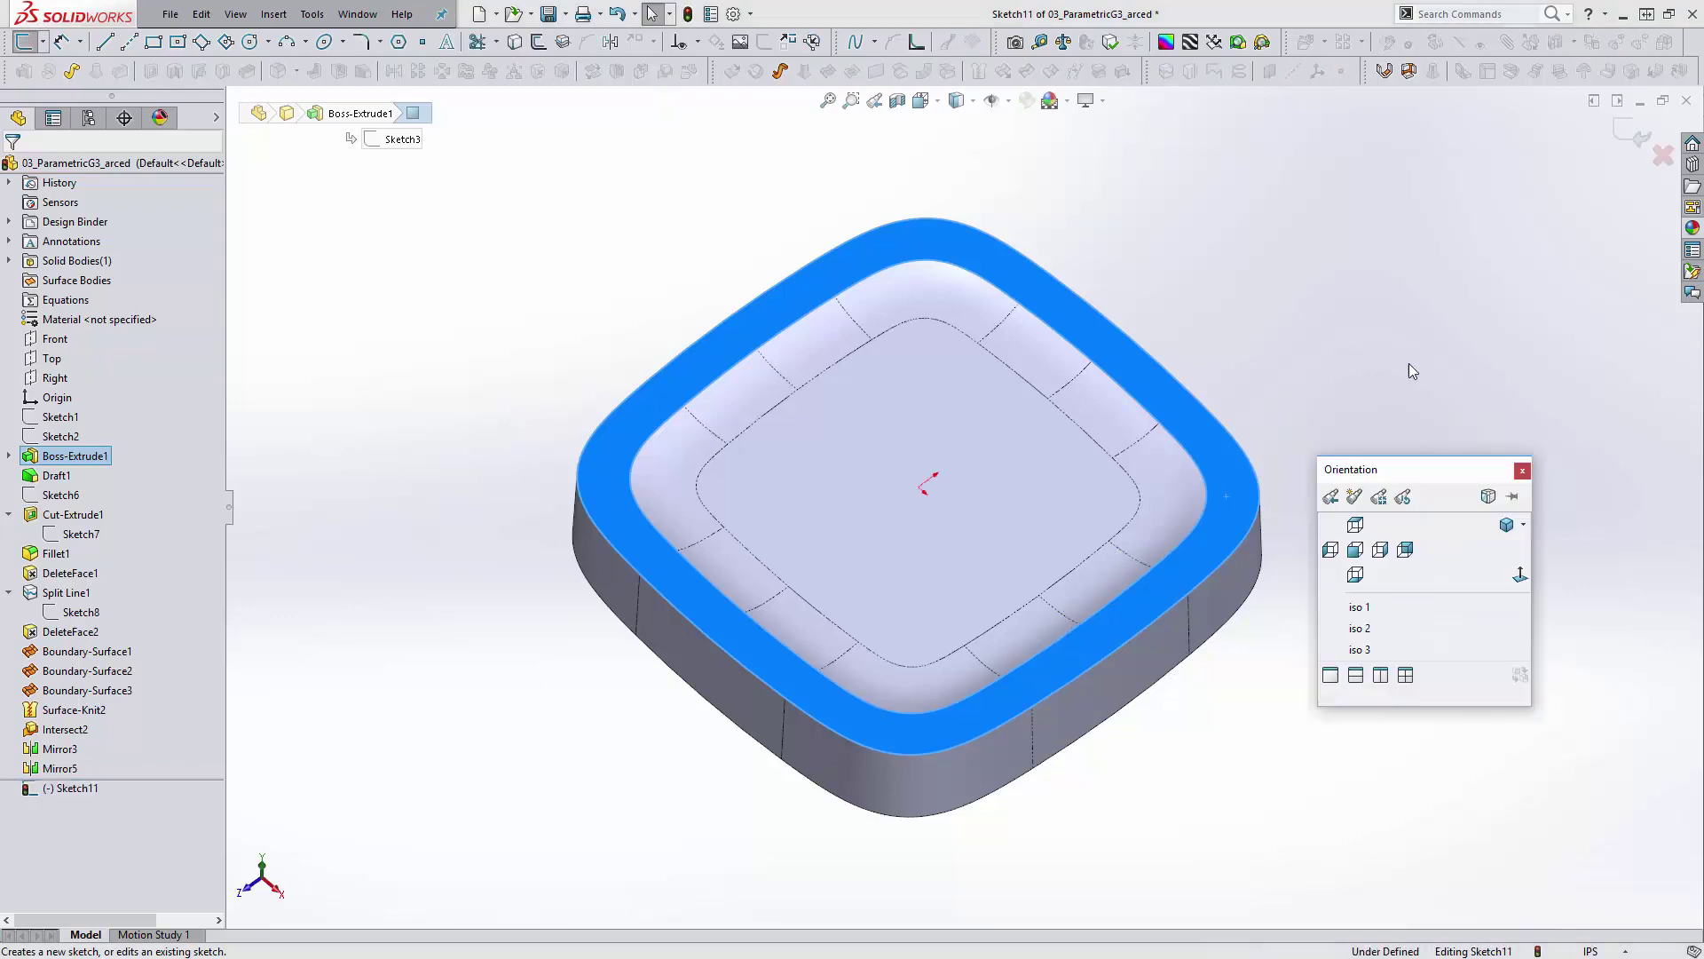
{"action": "left_click", "coordinate": [1381, 250]}
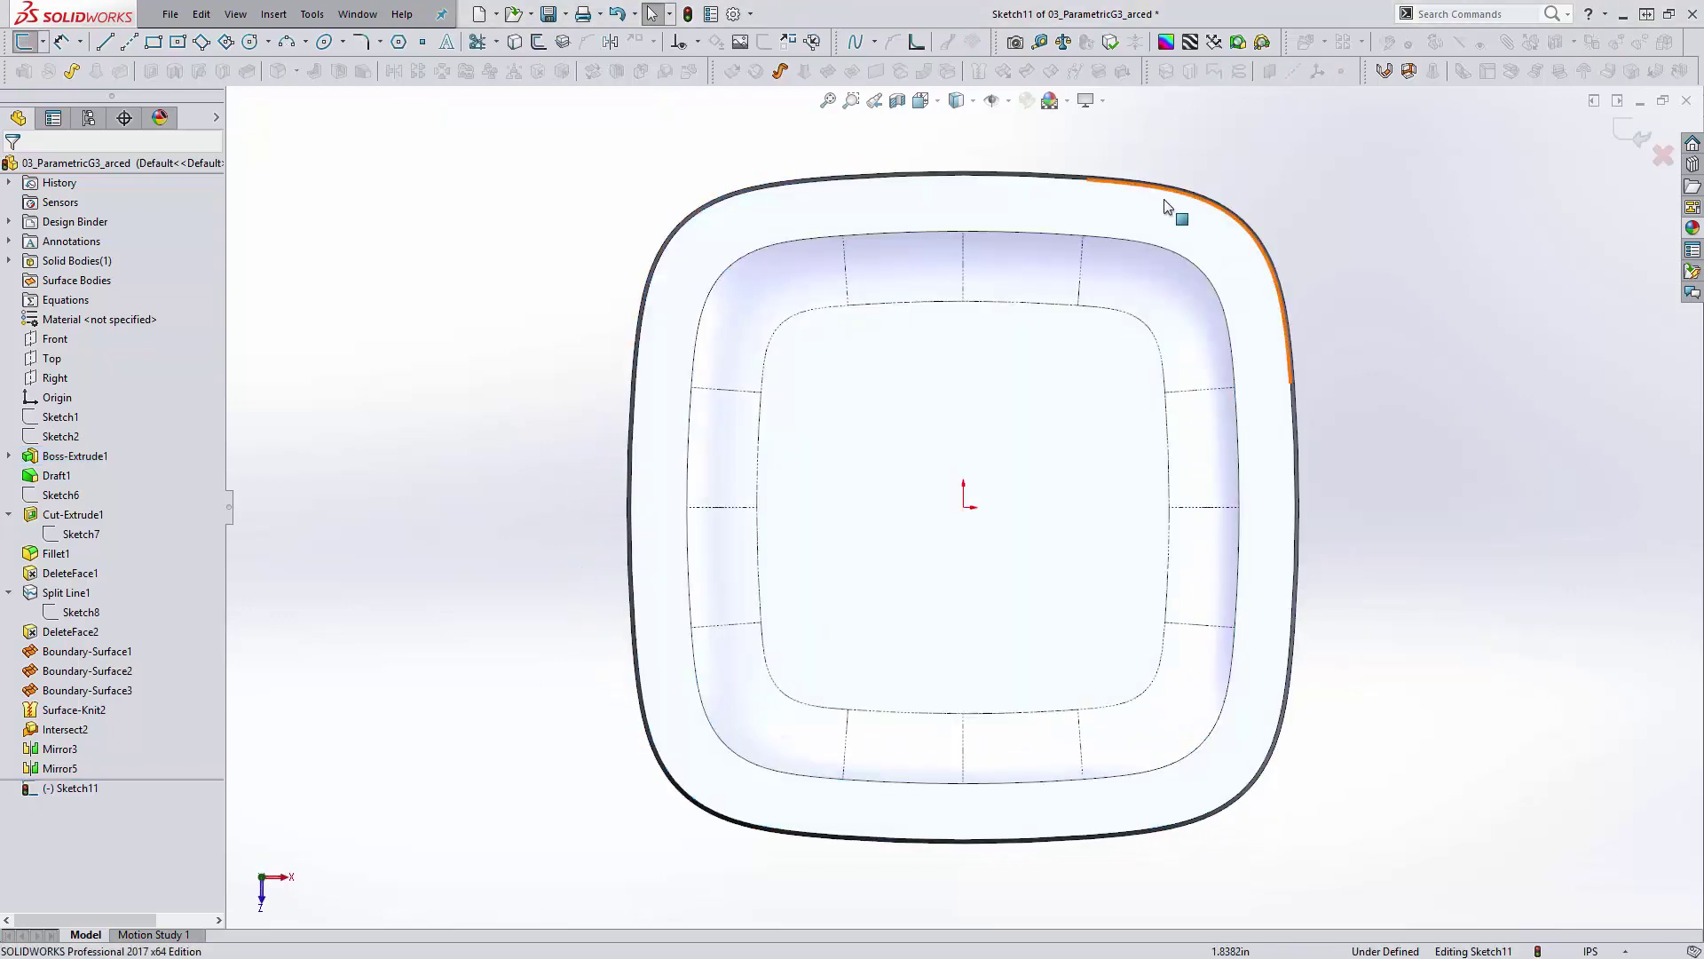
{"action": "left_click", "coordinate": [1168, 189]}
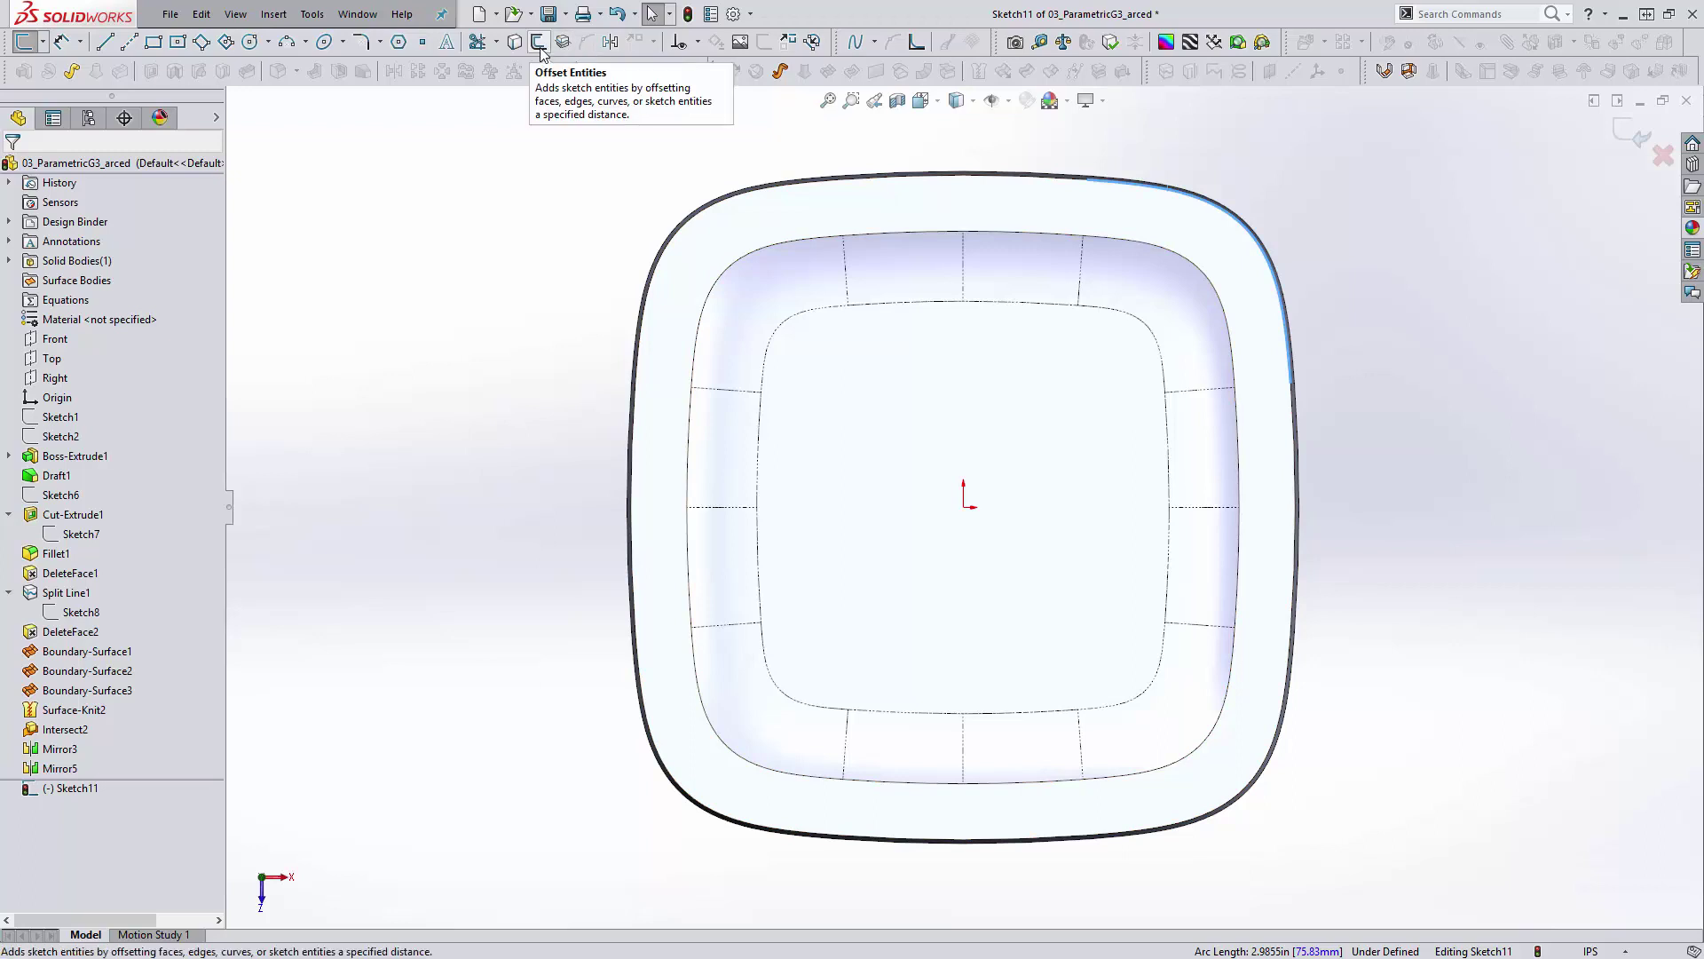
{"action": "left_click", "coordinate": [515, 43]}
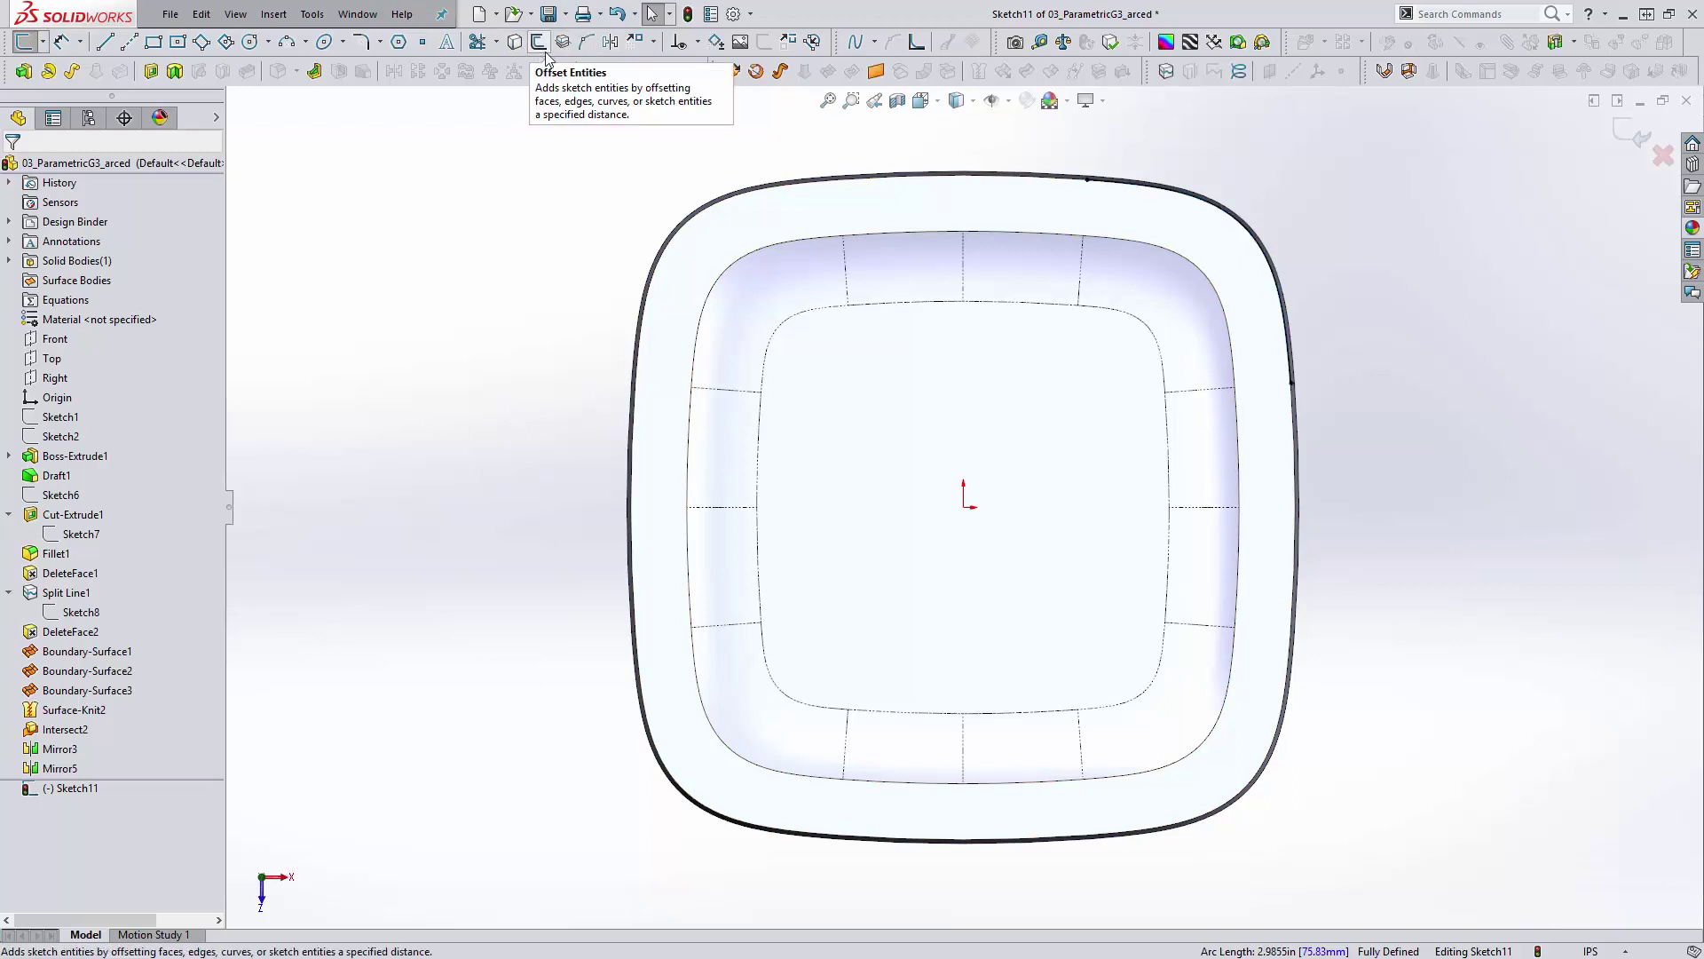
Offset the converted spline 0.5 in toward the inside with Reverse checked
{"action": "left_click", "coordinate": [1111, 184]}
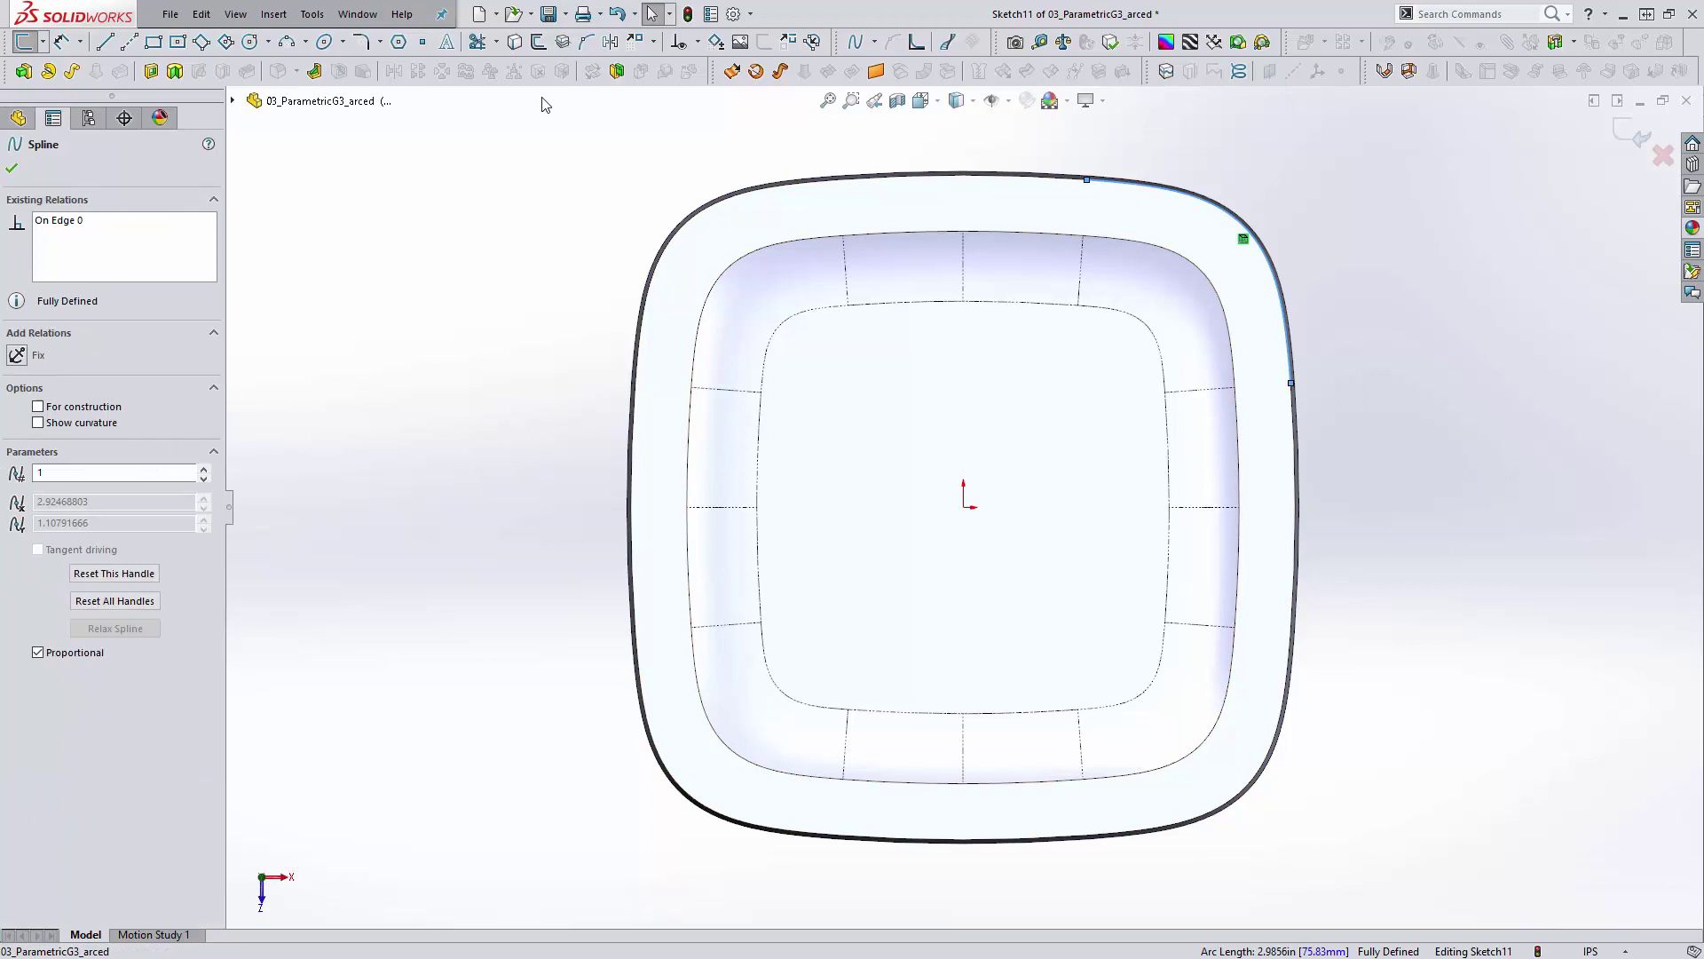
{"action": "left_click", "coordinate": [538, 42]}
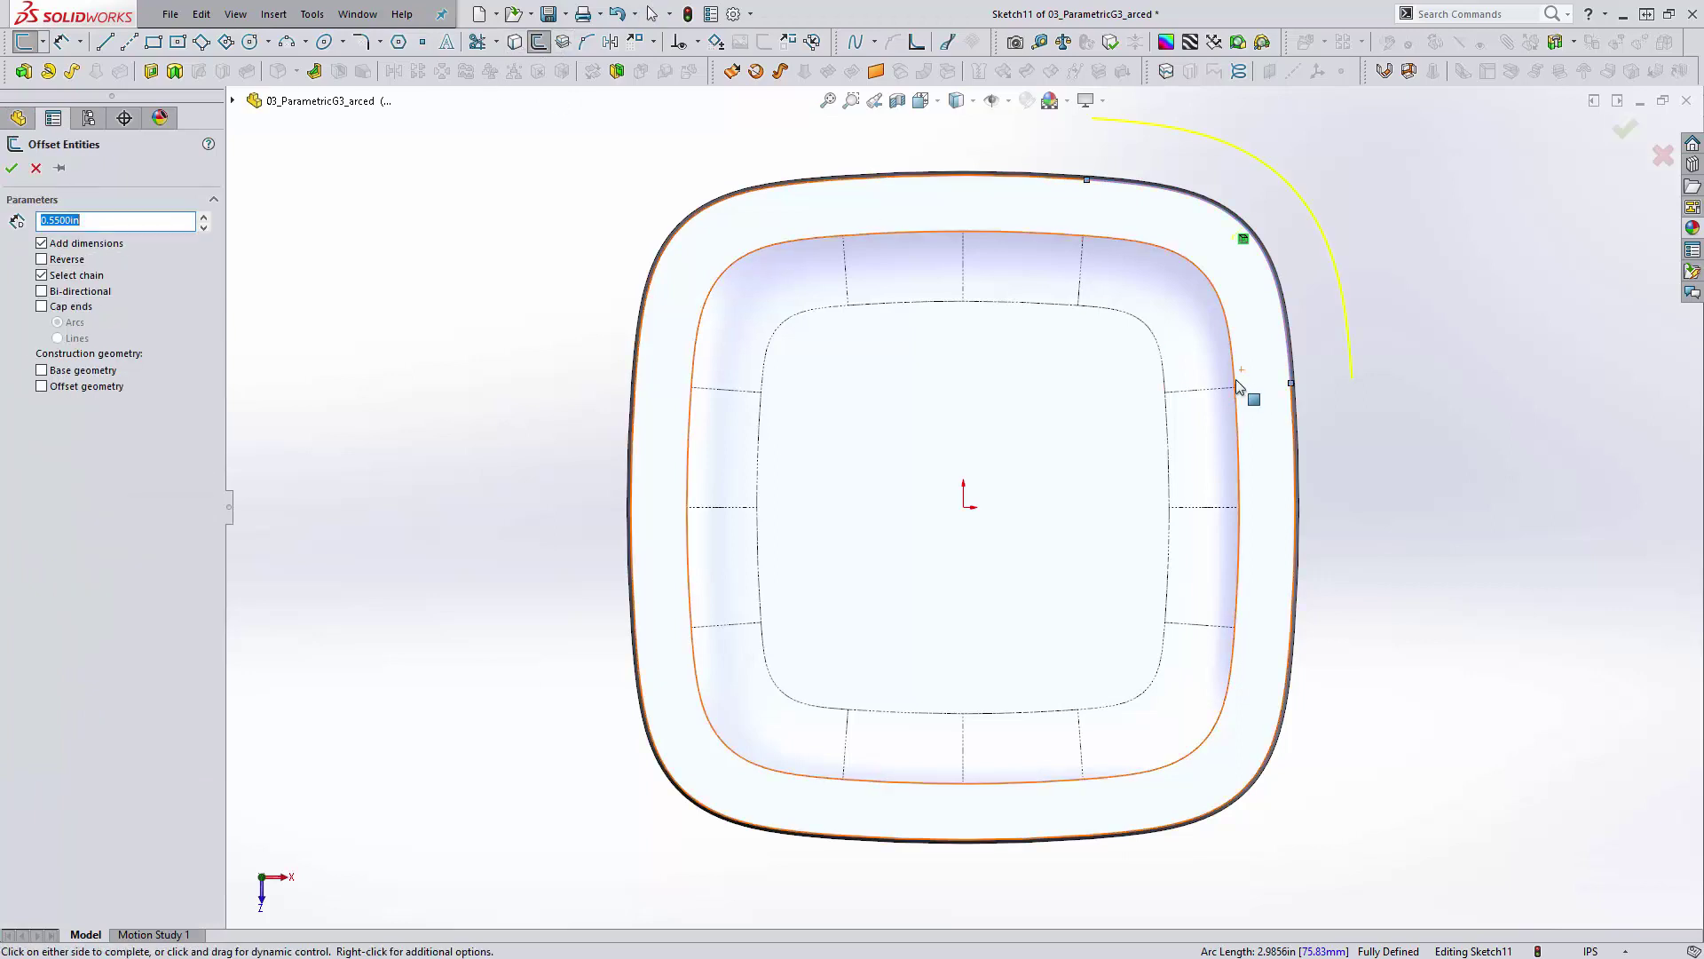
{"action": "type", "text": "0.5"}
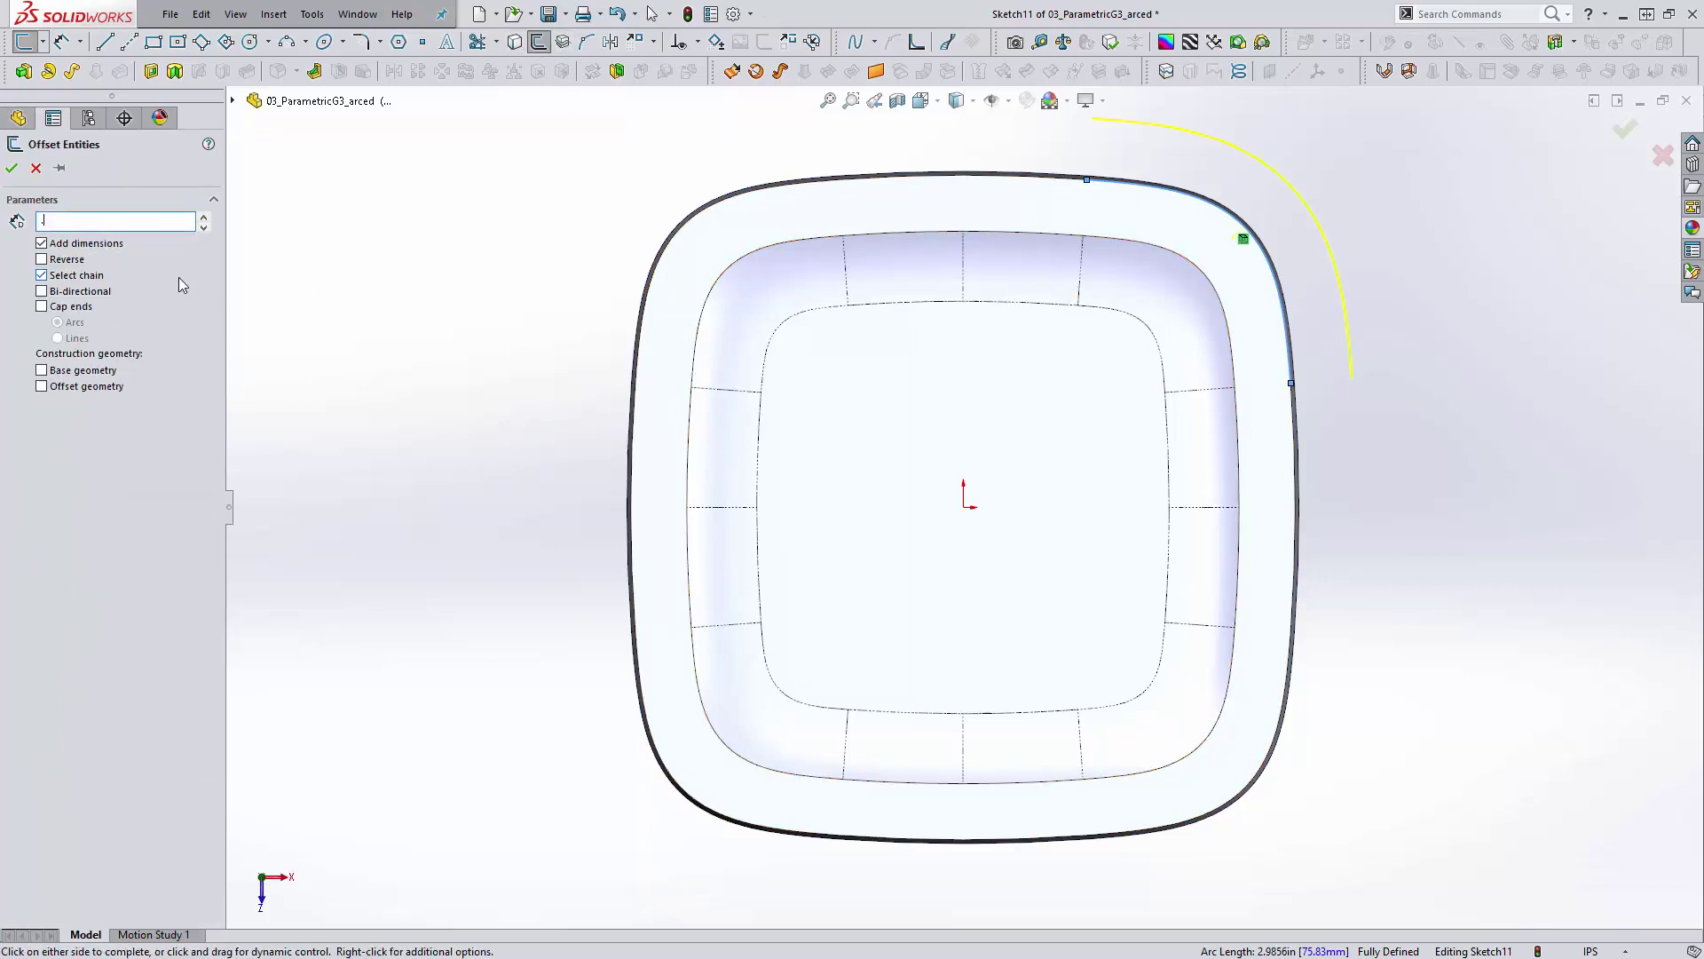
{"action": "key", "text": "Return"}
{"action": "left_click", "coordinate": [74, 264]}
{"action": "left_click", "coordinate": [75, 263]}
{"action": "left_click", "coordinate": [75, 264]}
{"action": "scroll", "coordinate": [1463, 219], "scroll_direction": "down", "scroll_amount": 2}
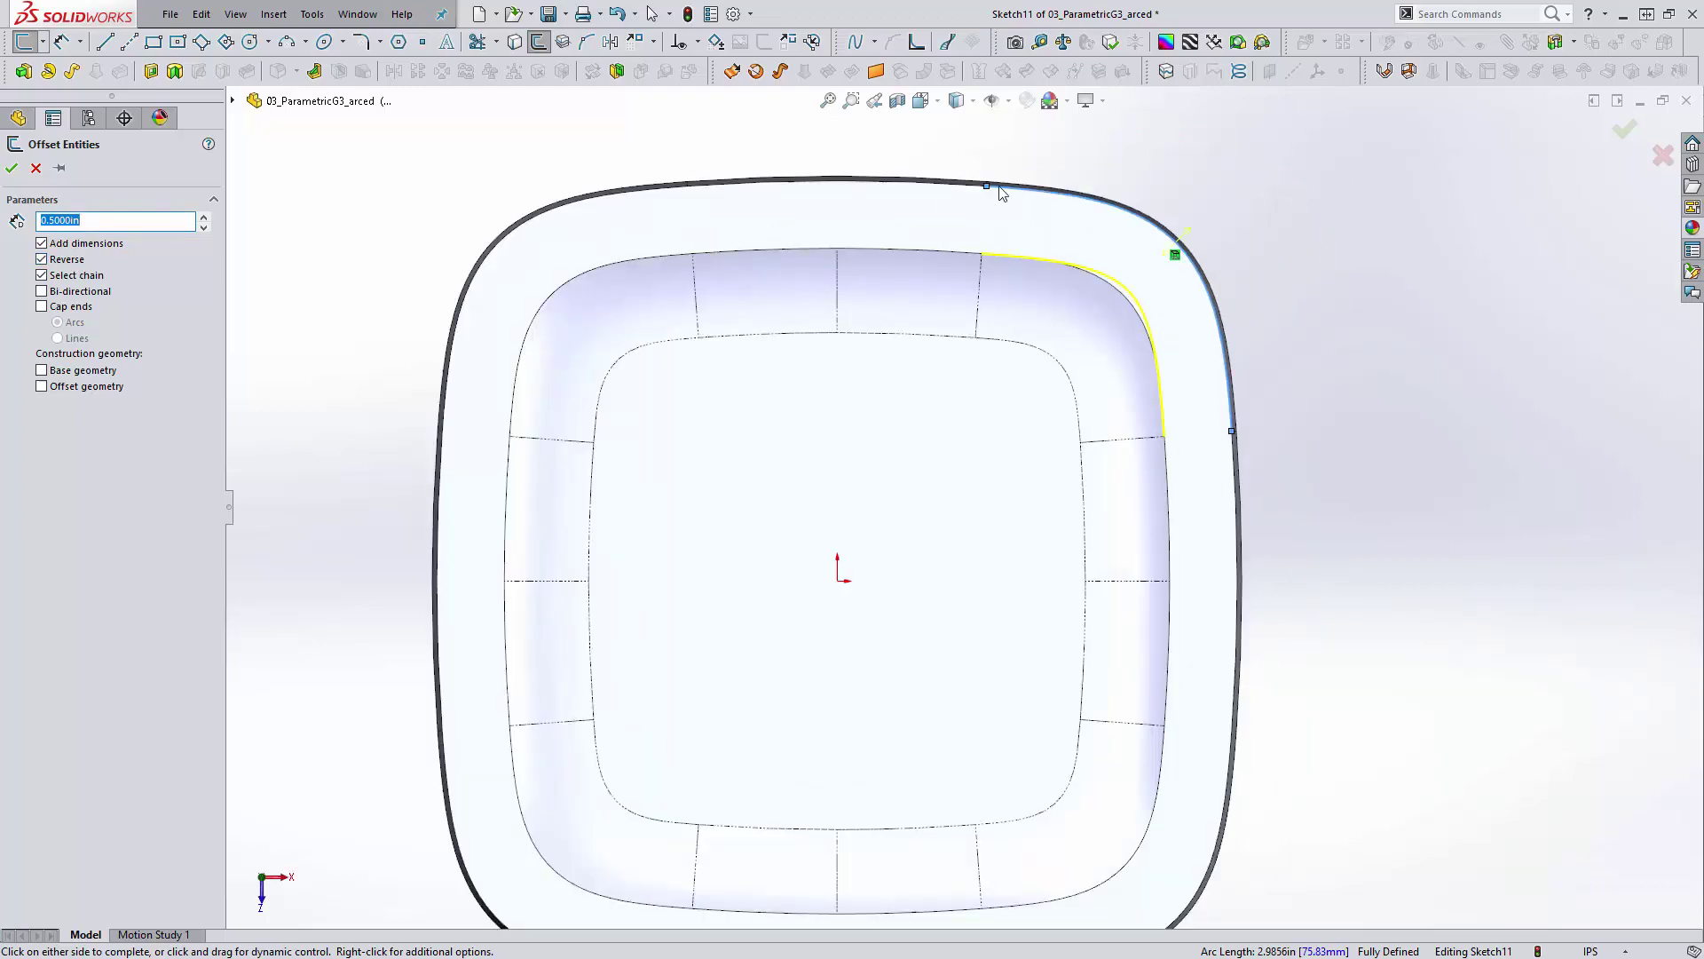
{"action": "left_click", "coordinate": [18, 174]}
Try a second inward offset of the new offset spline, then abandon it
{"action": "scroll", "coordinate": [1335, 259], "scroll_direction": "down", "scroll_amount": 2}
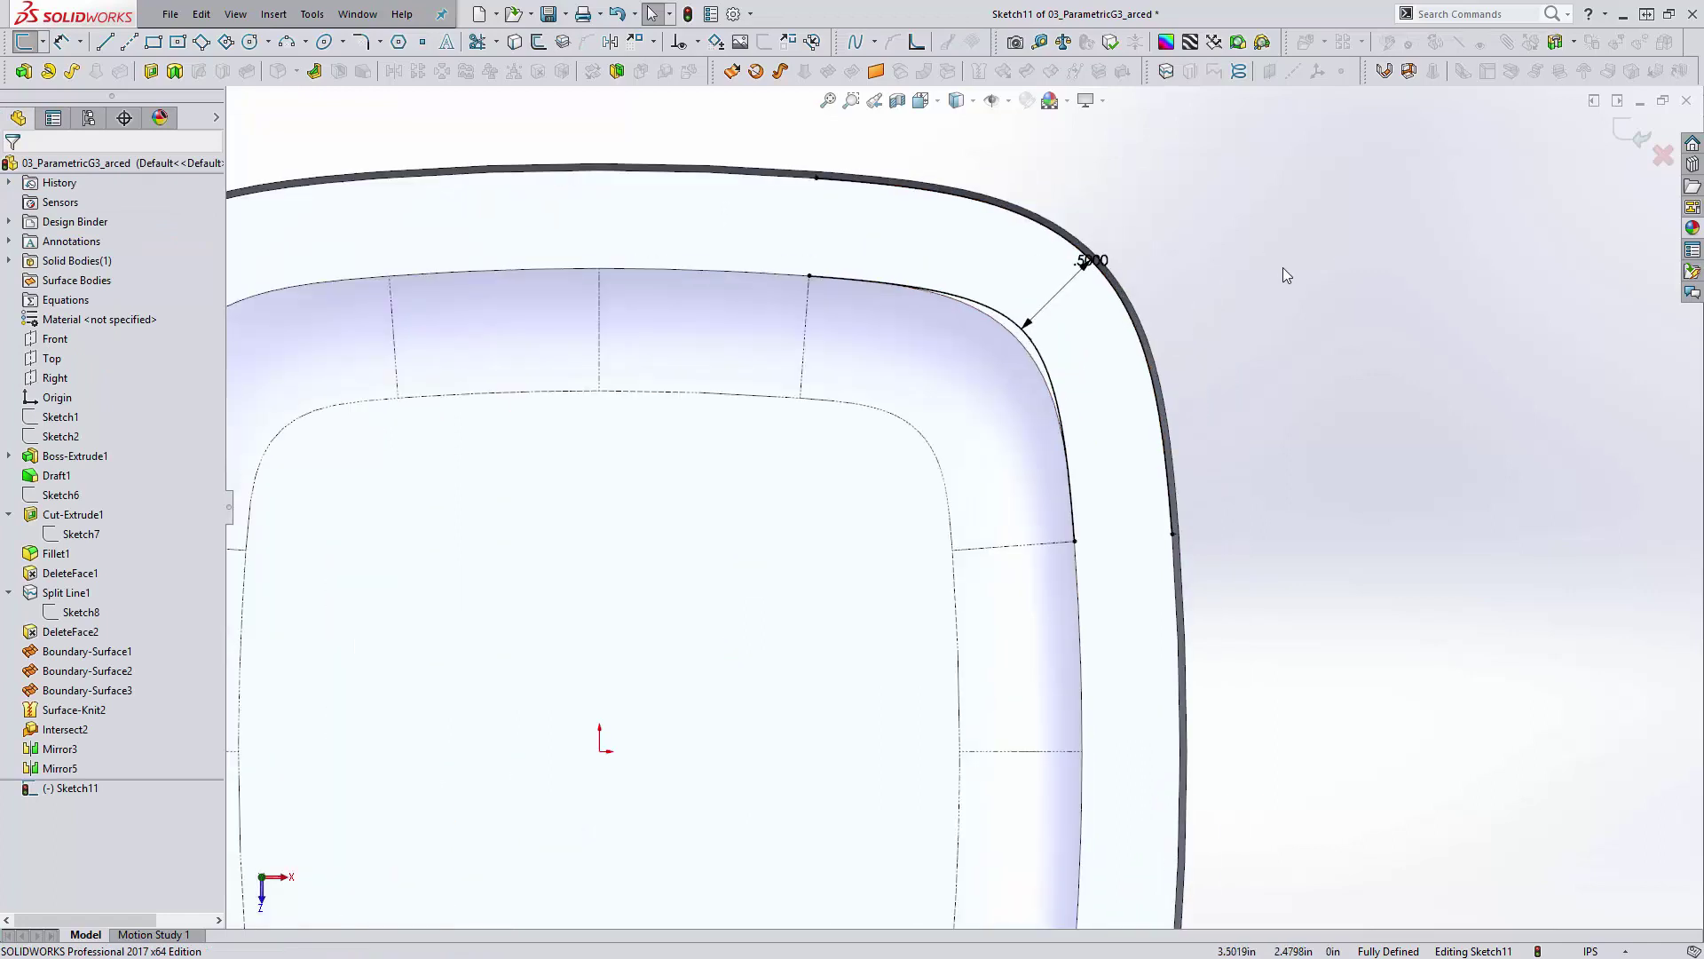
{"action": "left_click", "coordinate": [1023, 335]}
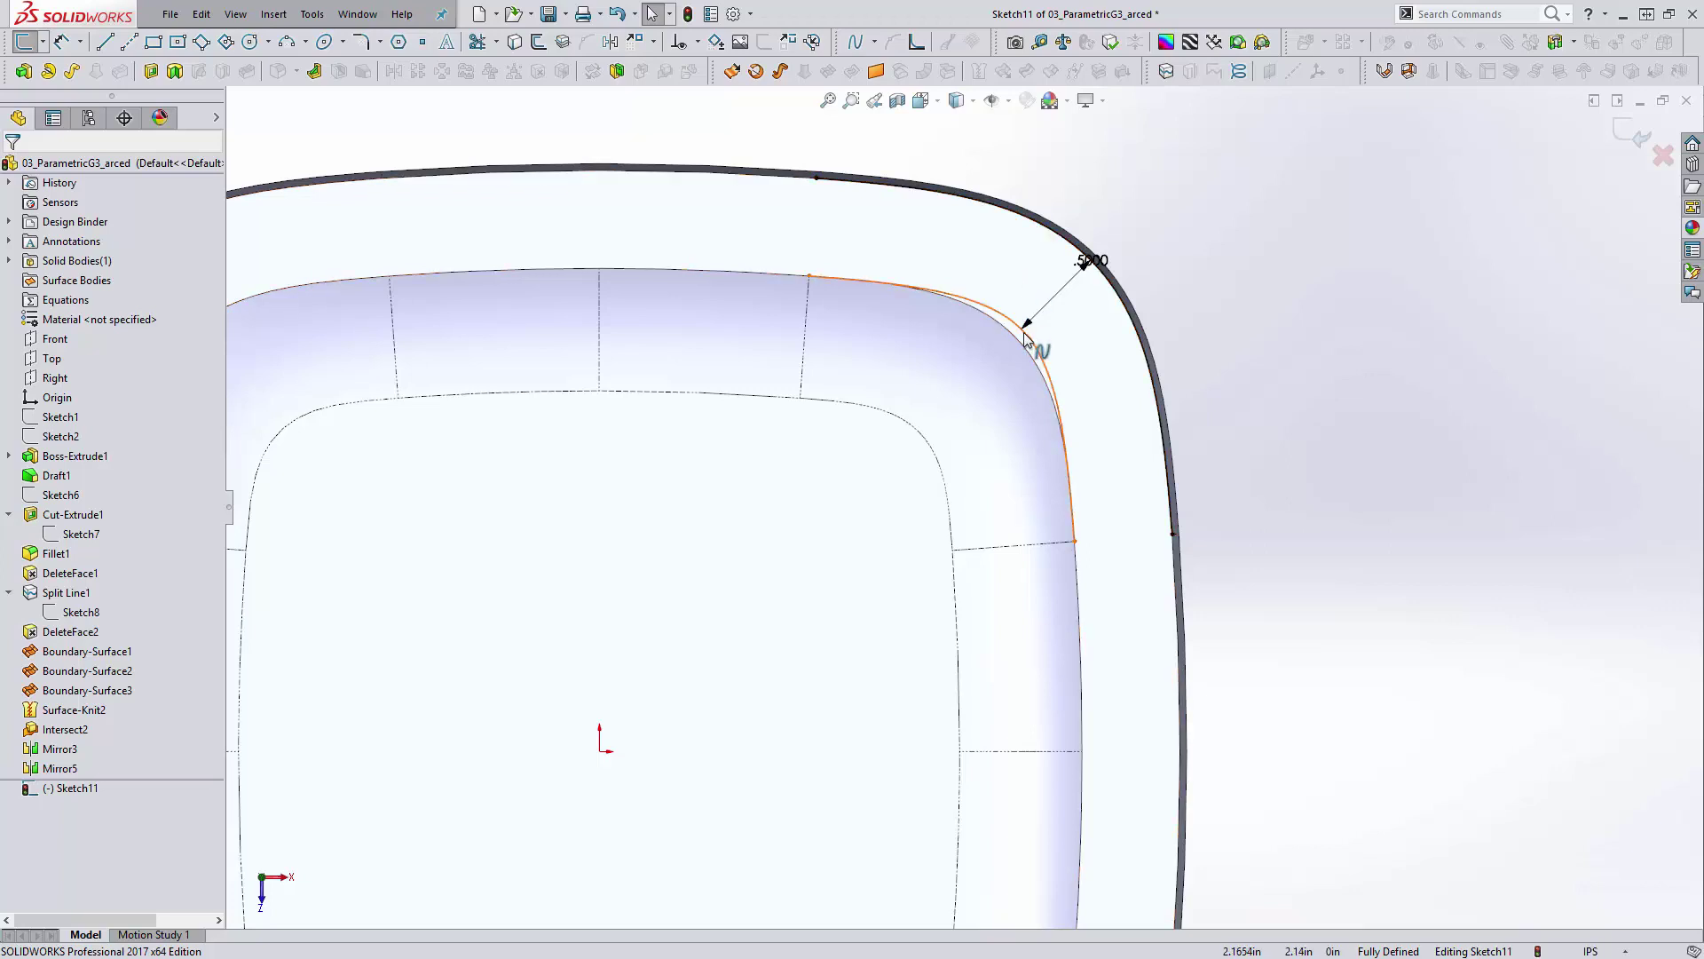
{"action": "left_click", "coordinate": [538, 42]}
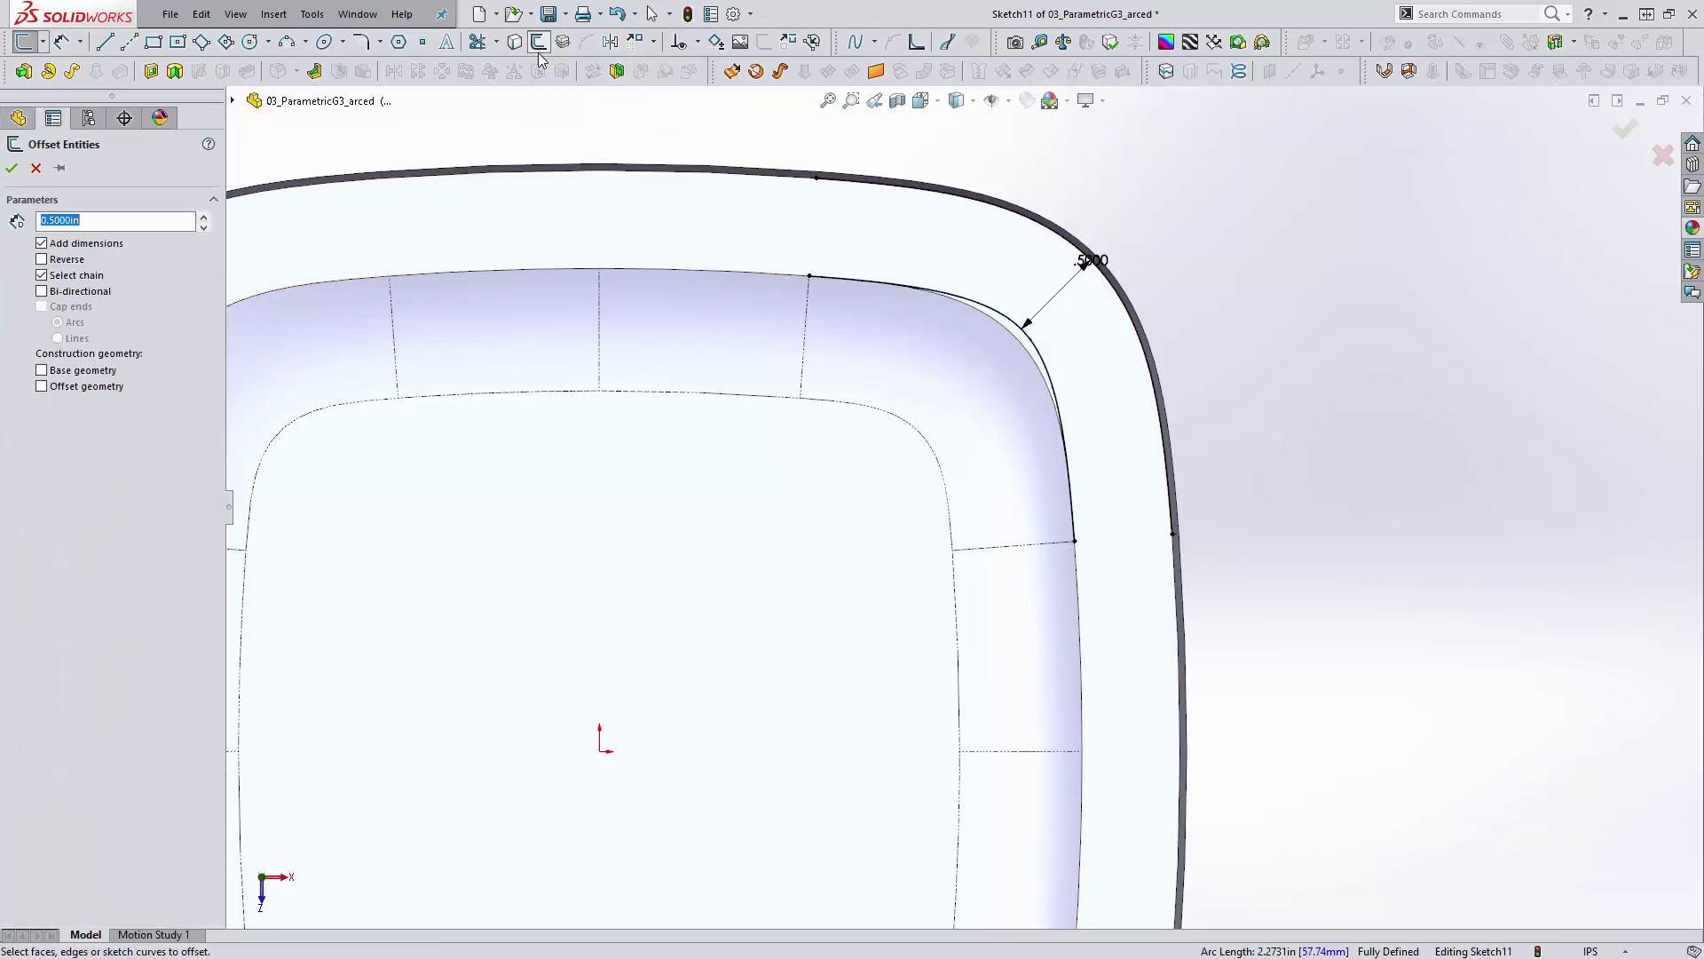
{"action": "left_click", "coordinate": [71, 261]}
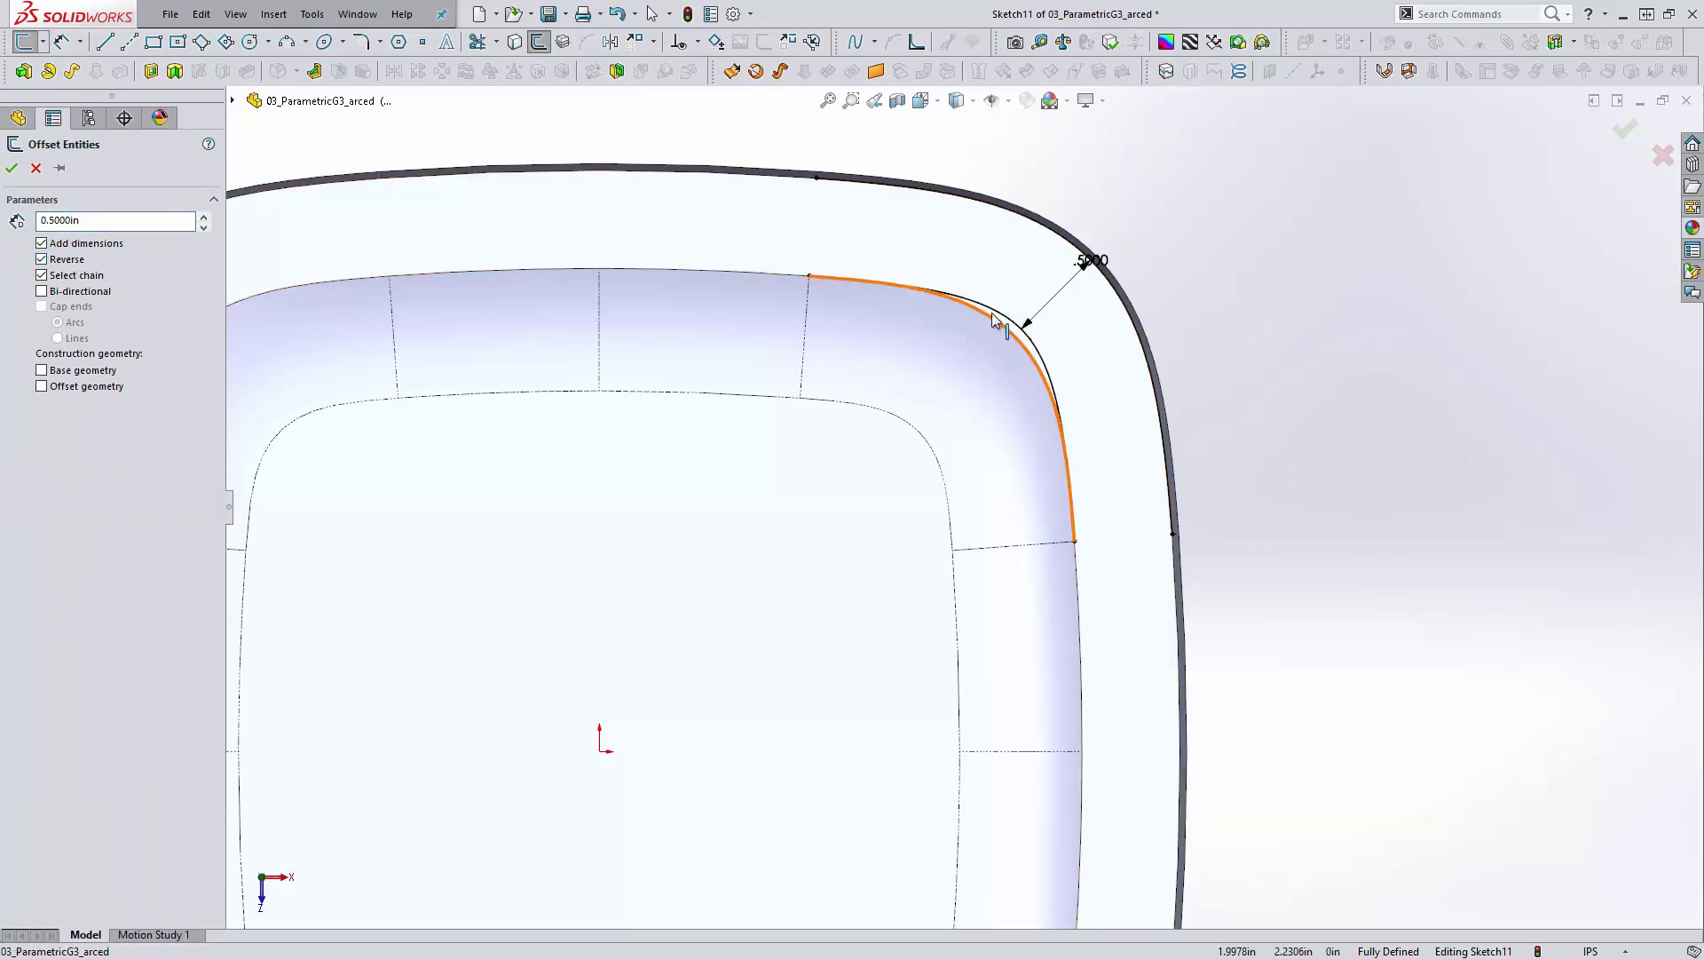
{"action": "key", "text": "Return"}
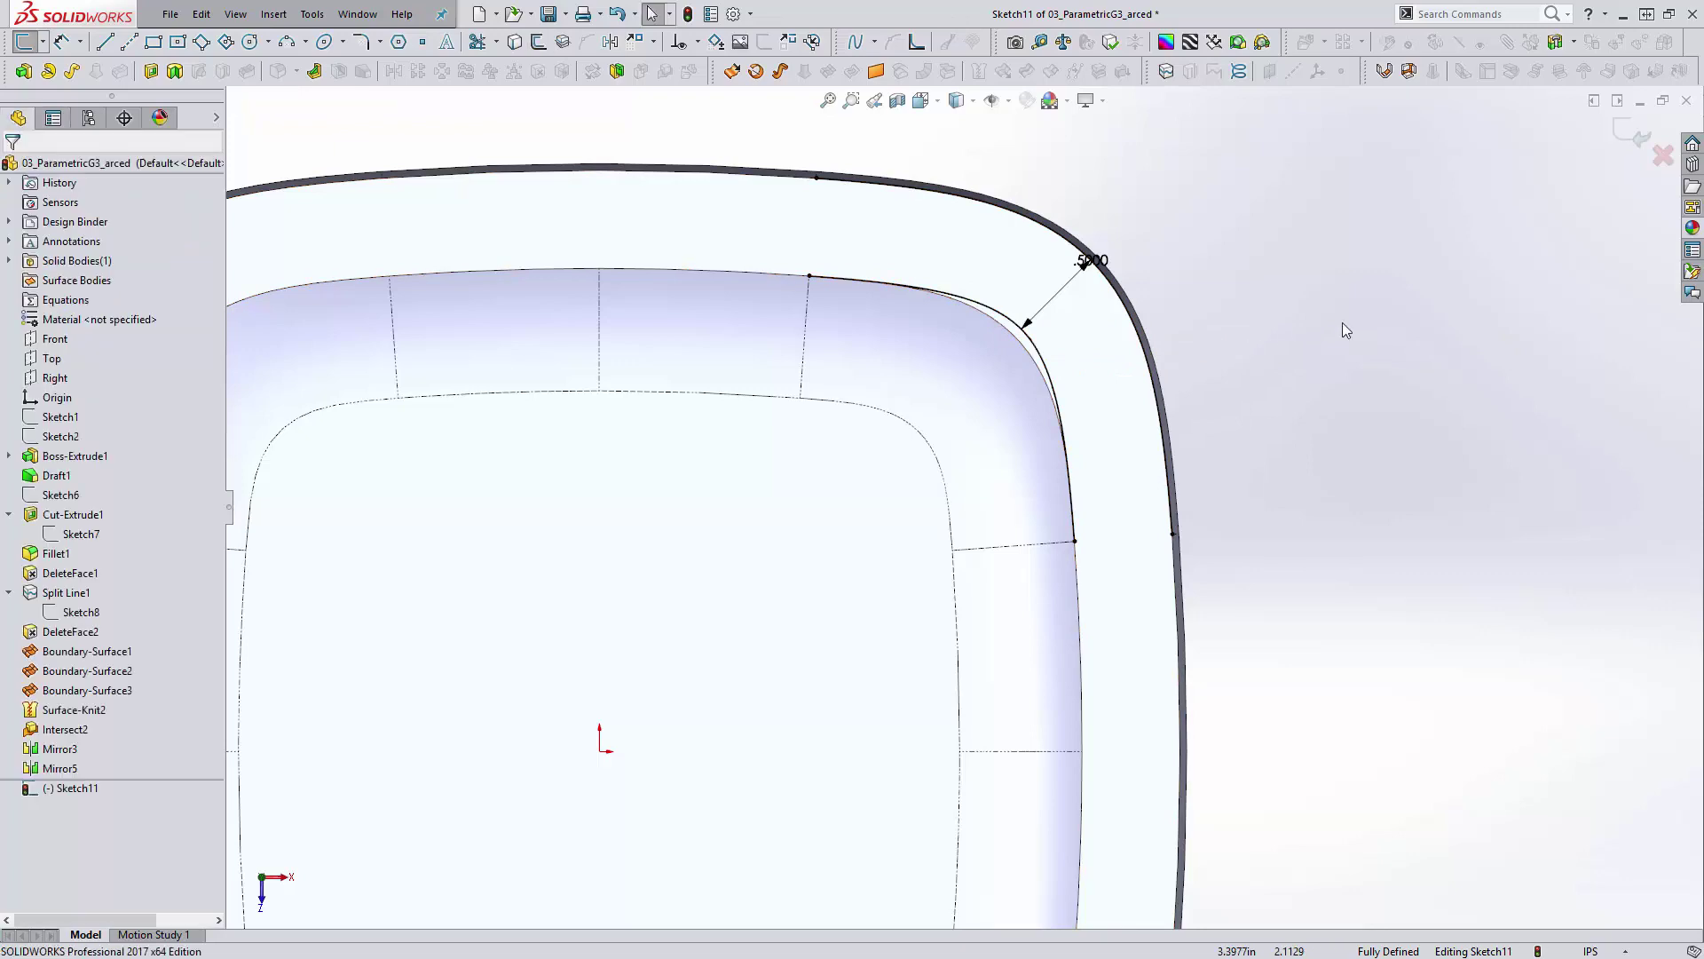
Exit the sketch, start a new one on the rim face, and convert the inner corner arc
{"action": "left_click", "coordinate": [1635, 144]}
{"action": "scroll", "coordinate": [1103, 521], "scroll_direction": "up", "scroll_amount": 2}
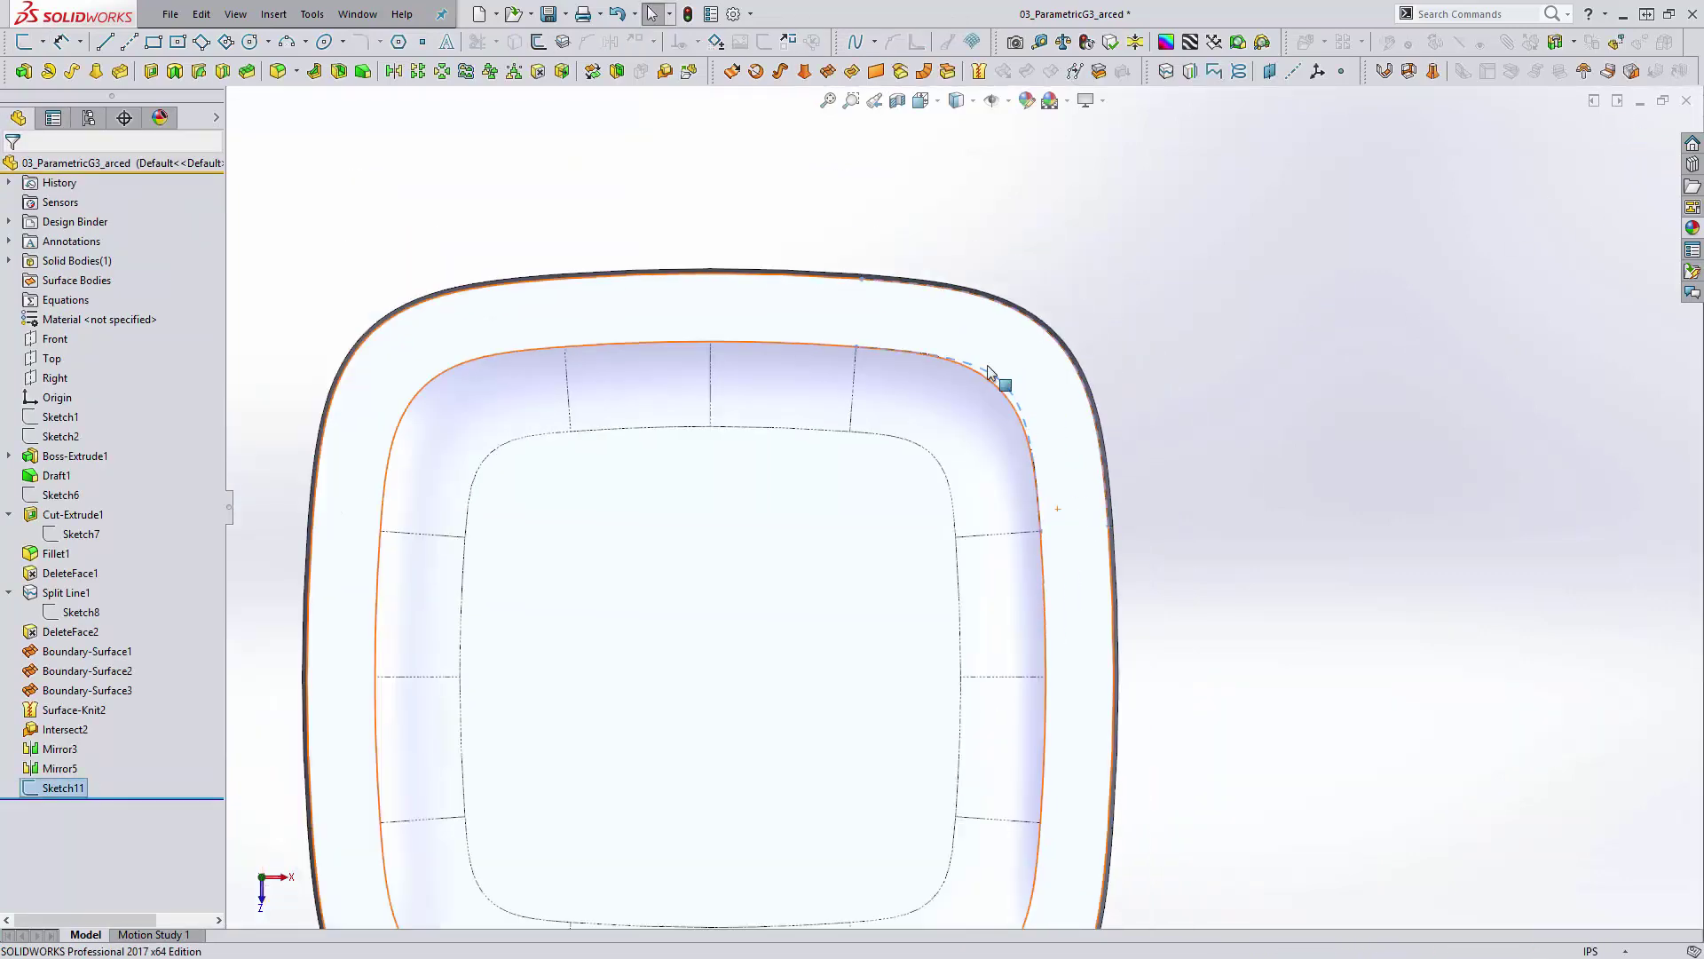
{"action": "left_click", "coordinate": [870, 302]}
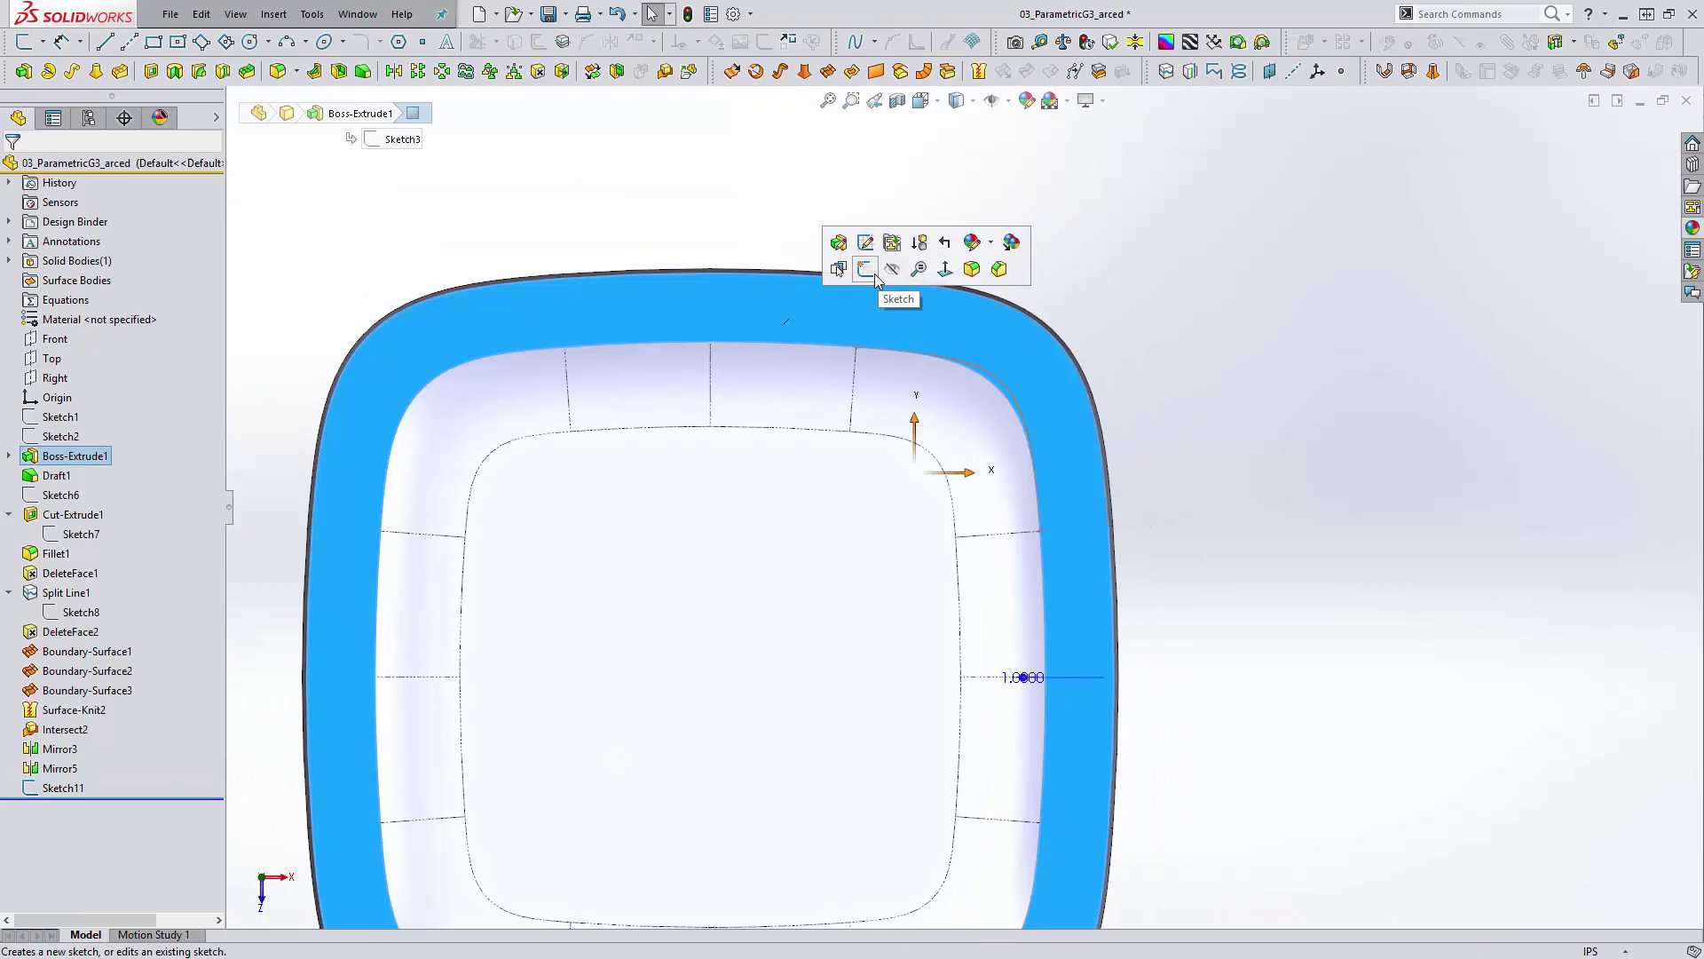
{"action": "left_click", "coordinate": [859, 264]}
{"action": "left_click", "coordinate": [1012, 393]}
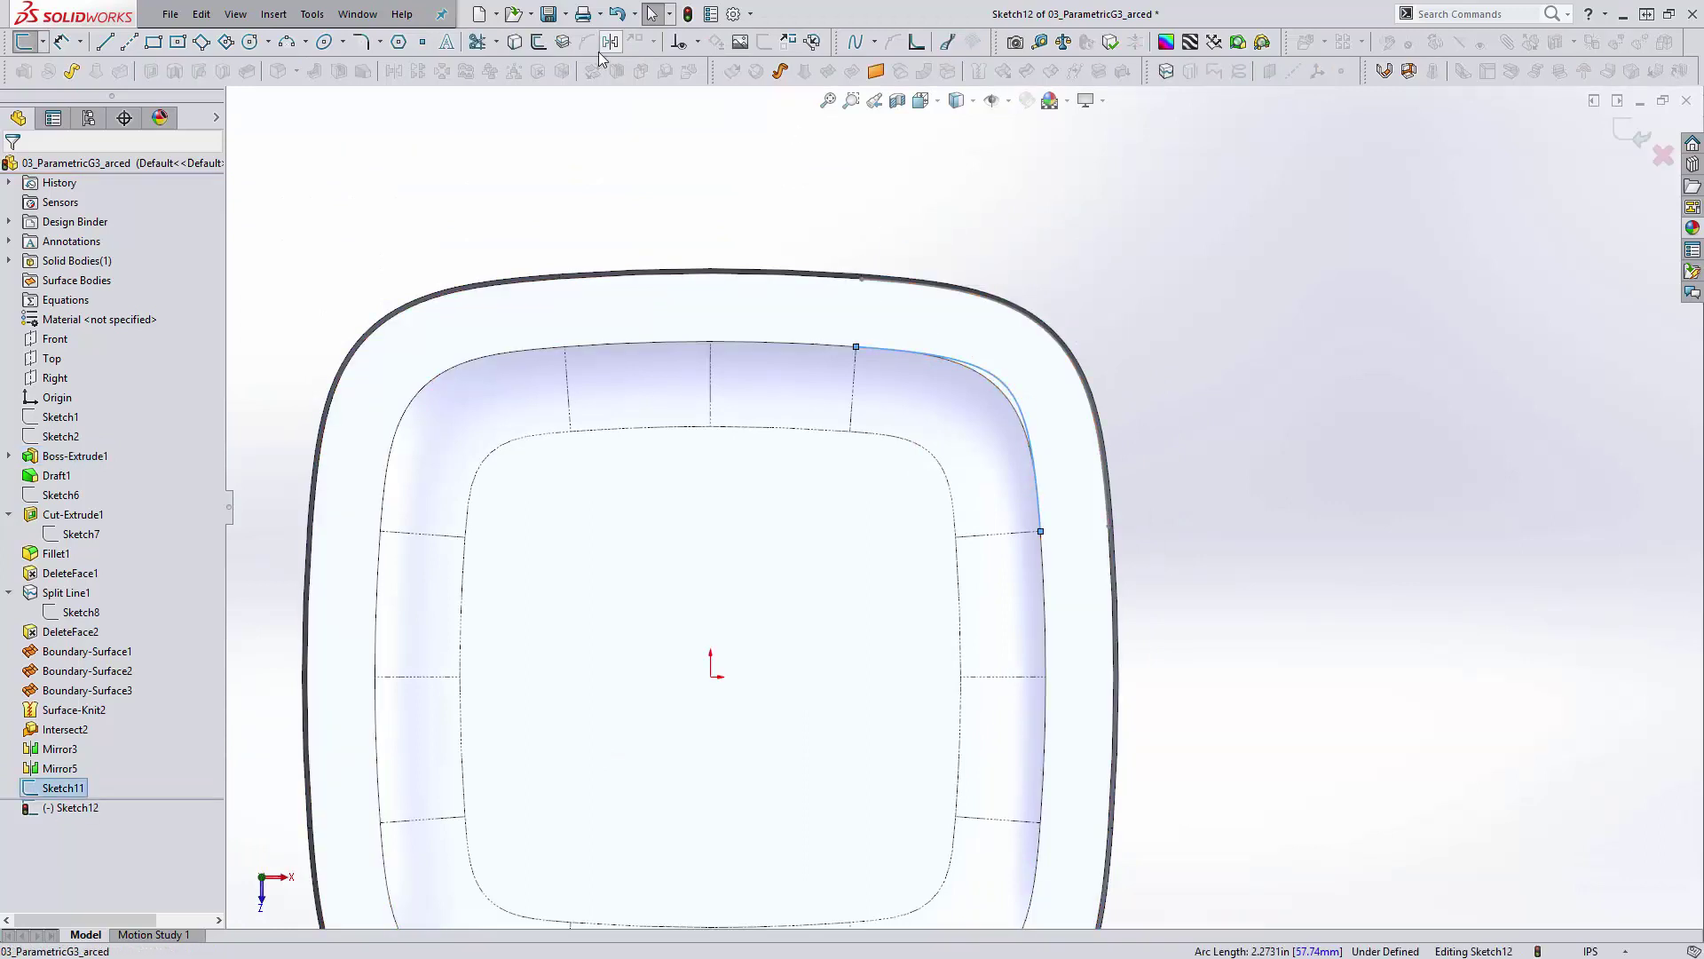
{"action": "left_click", "coordinate": [533, 42]}
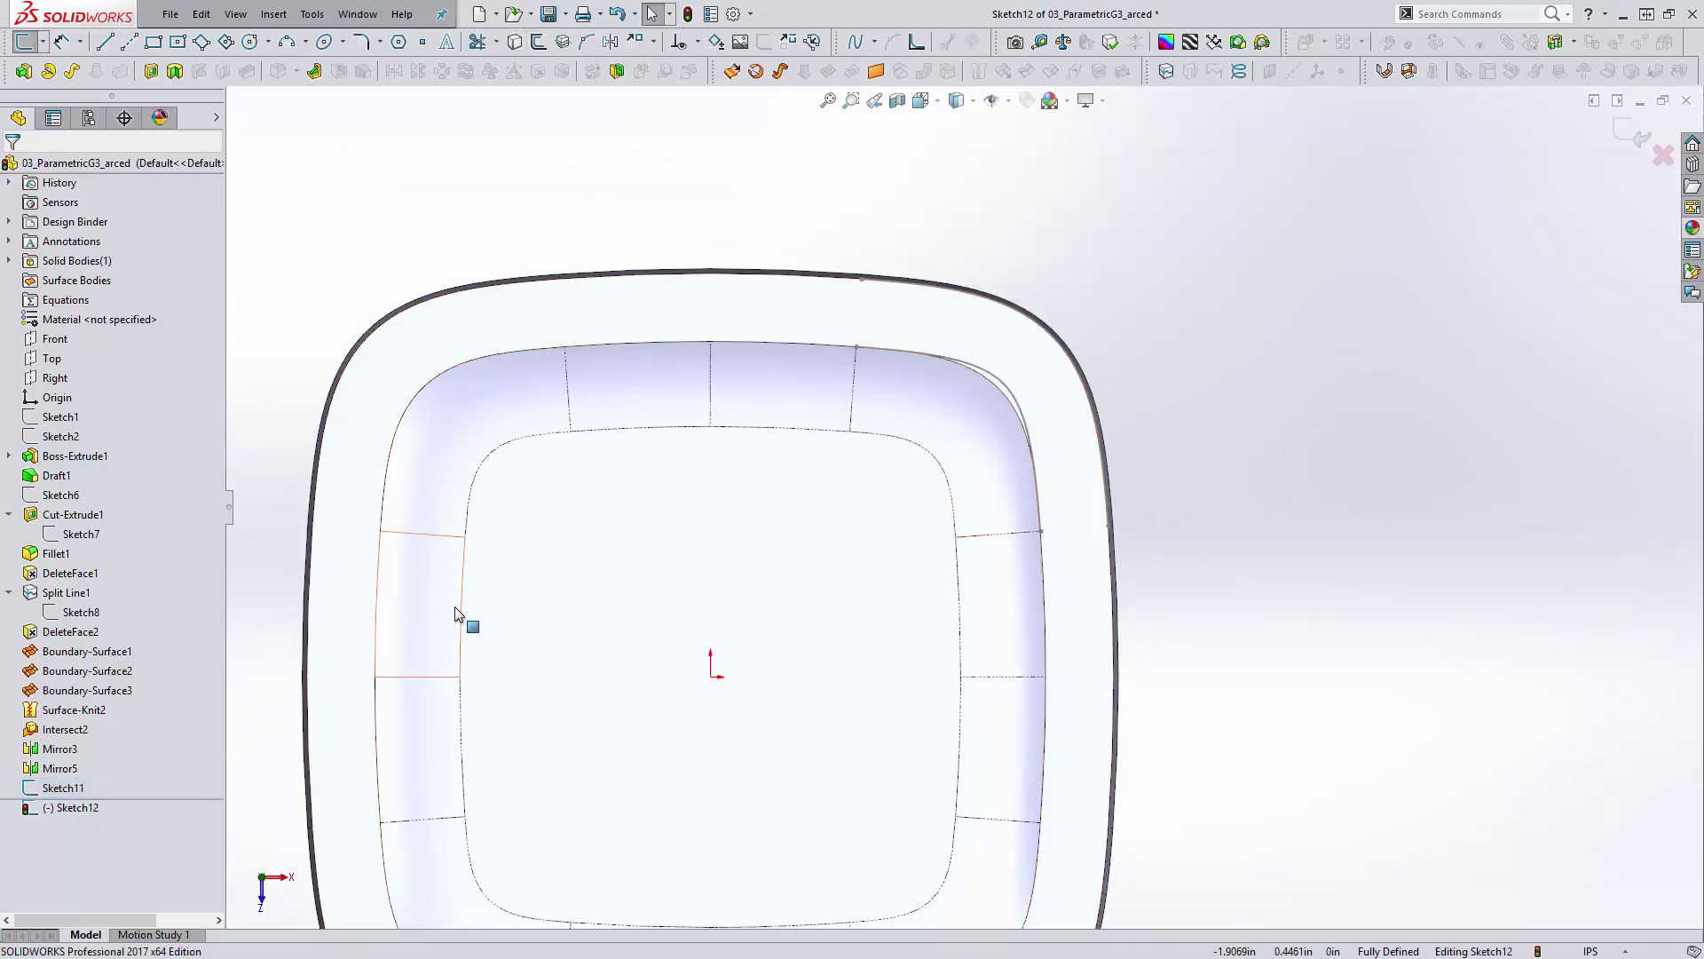
Hide Sketch11 and attempt a reversed inward offset of the corner spline
{"action": "right_click", "coordinate": [62, 807]}
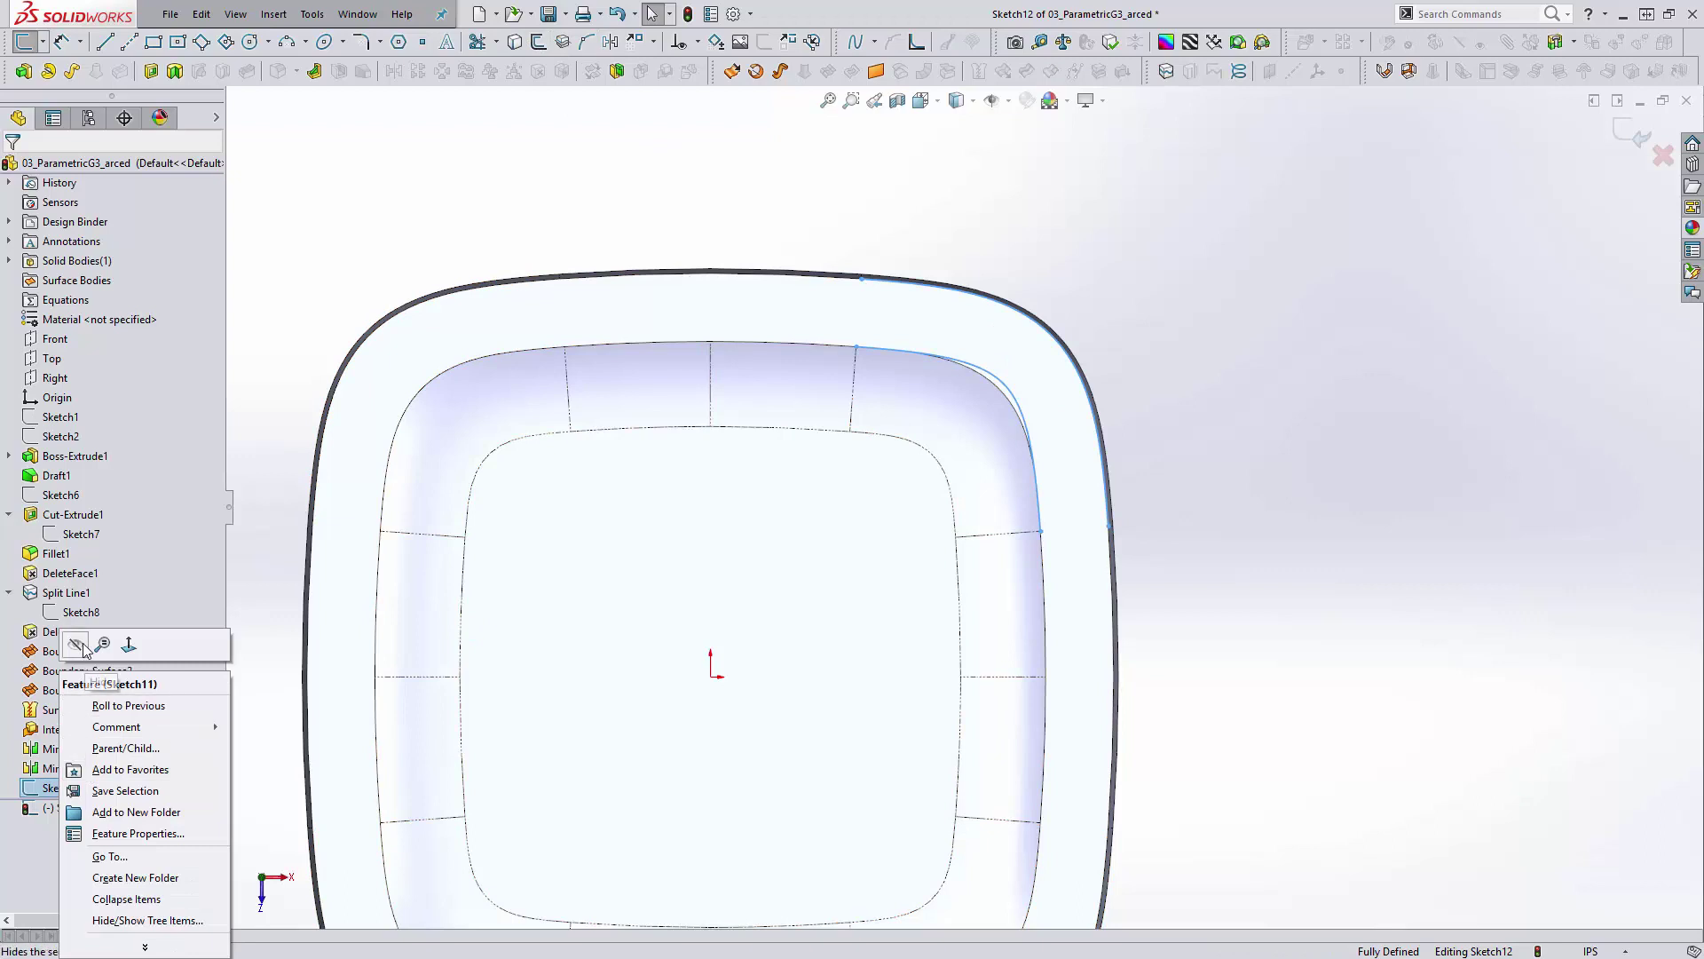
{"action": "left_click", "coordinate": [124, 625]}
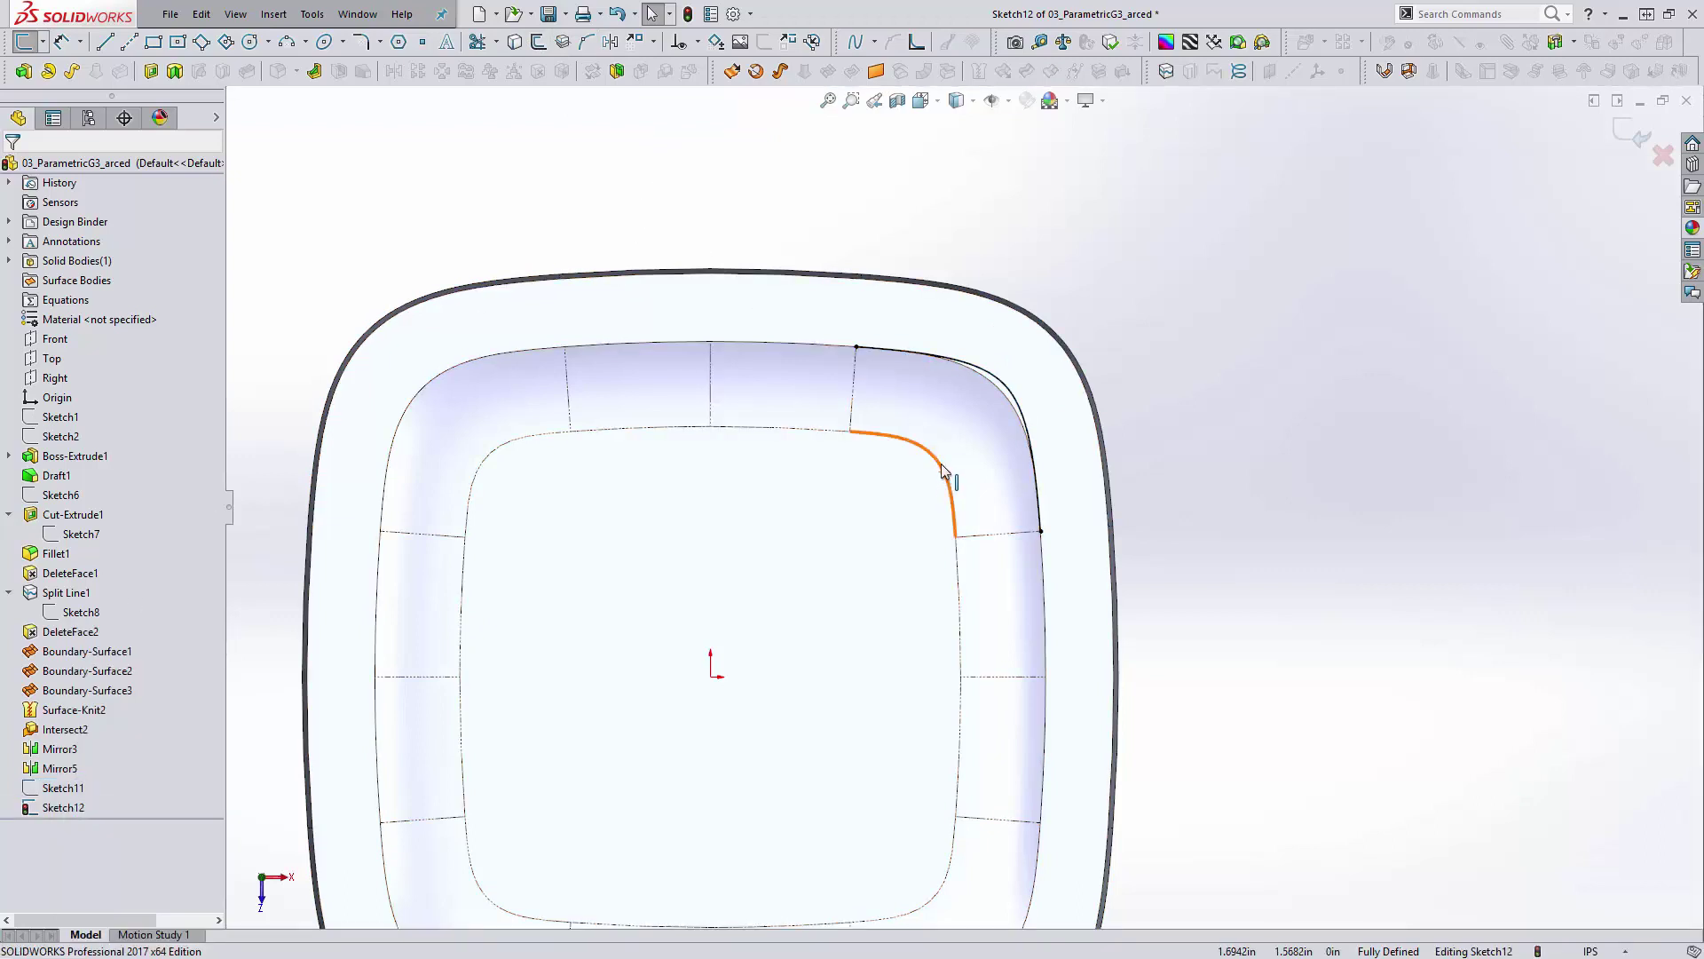
{"action": "left_click", "coordinate": [1001, 378]}
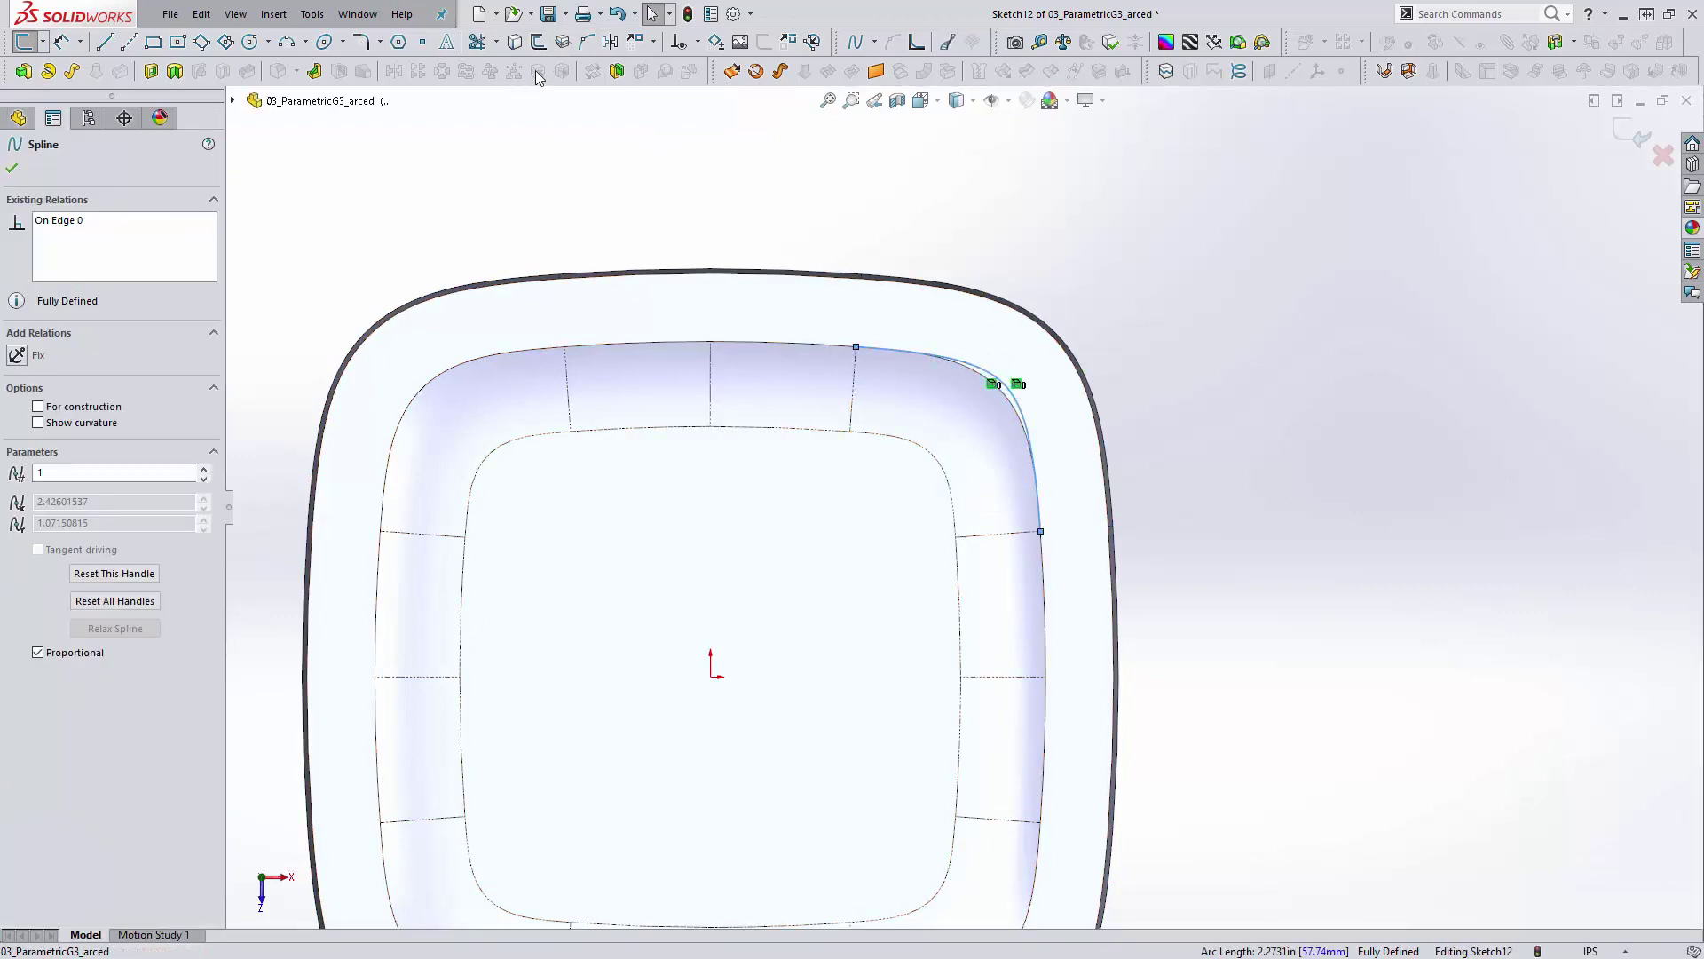
{"action": "left_click", "coordinate": [539, 42]}
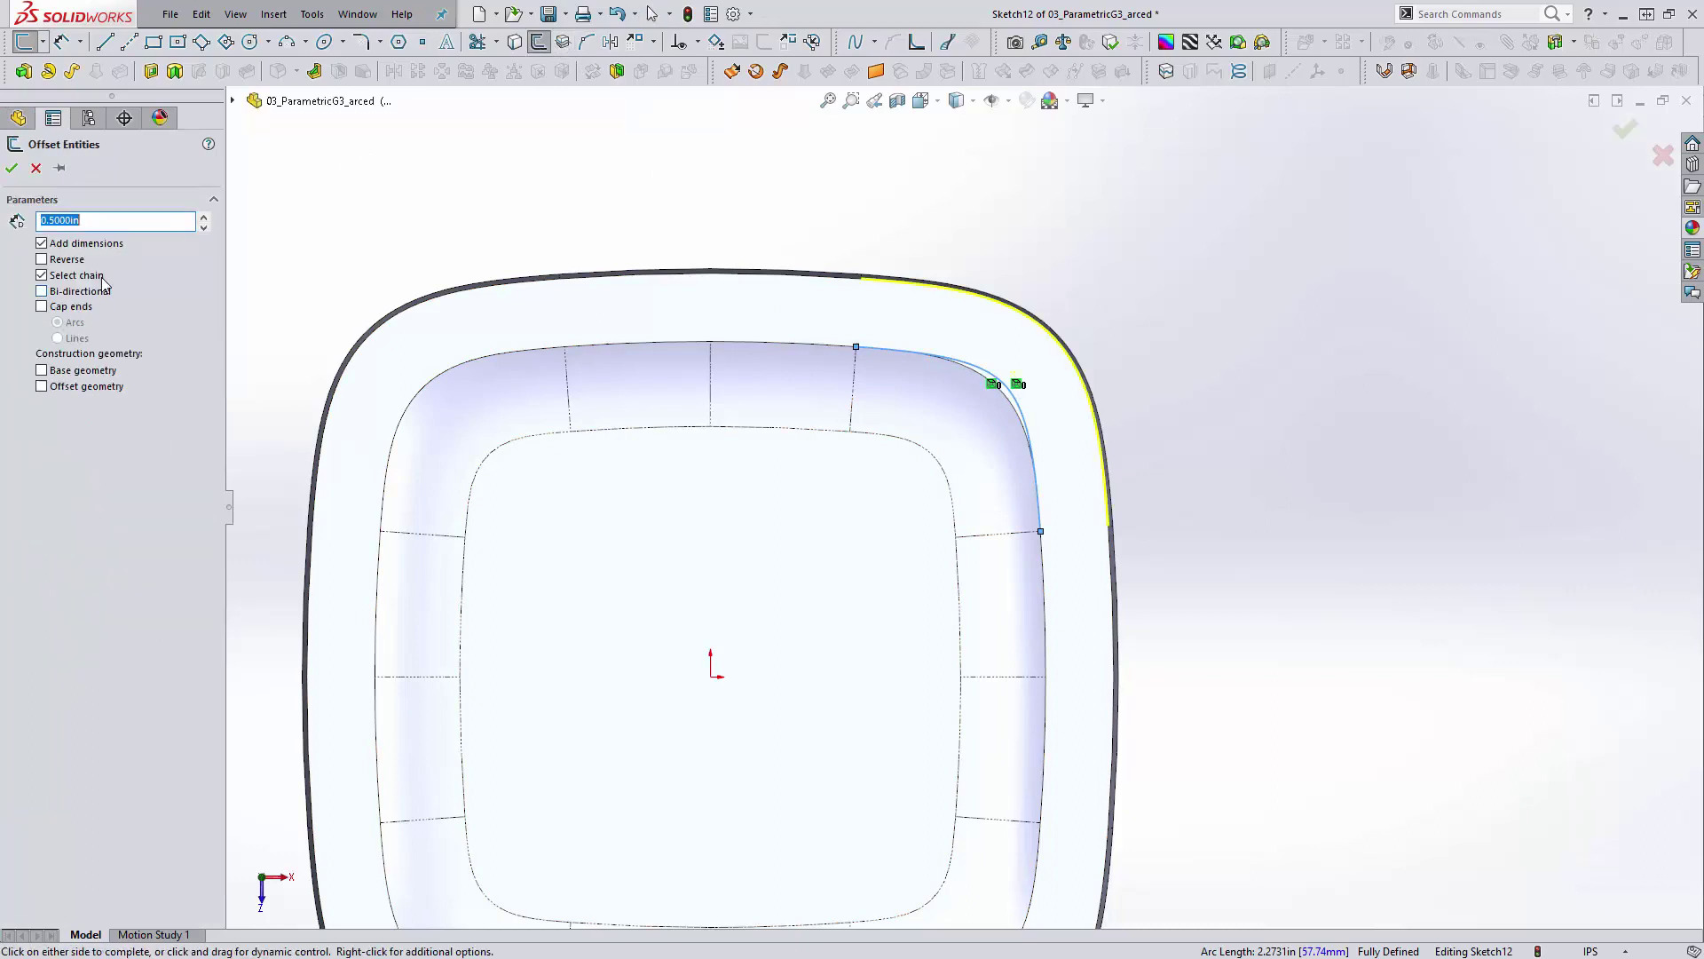
{"action": "left_click", "coordinate": [58, 263]}
{"action": "left_click", "coordinate": [58, 263]}
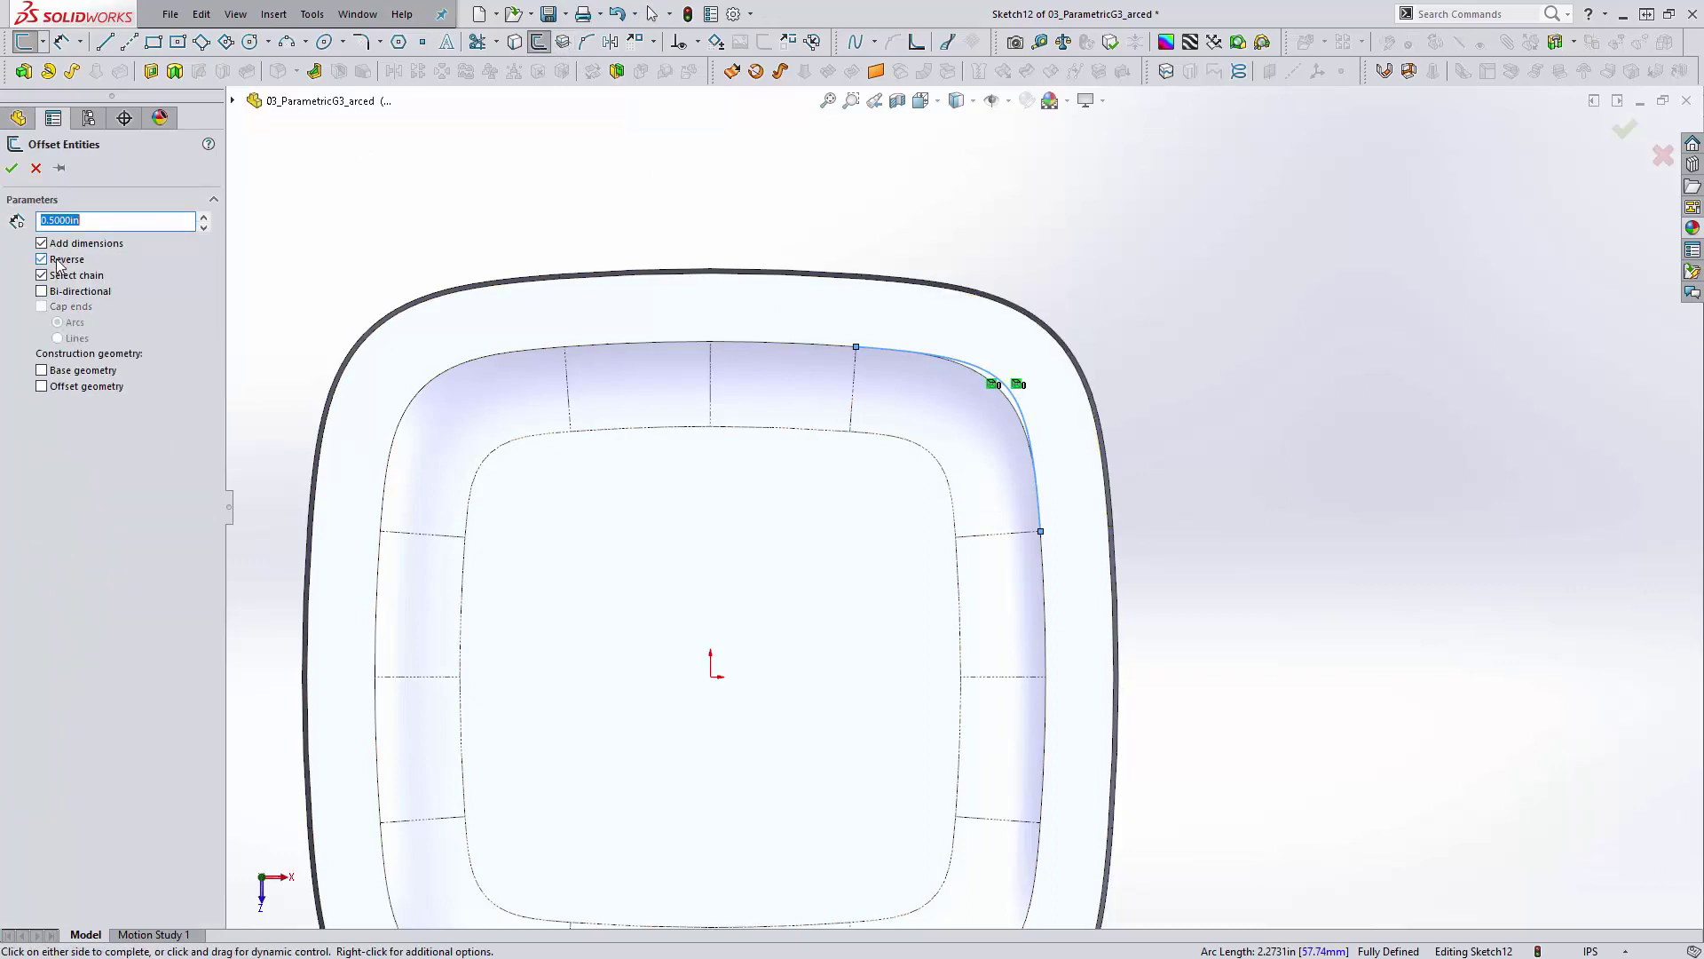
{"action": "left_click", "coordinate": [12, 168]}
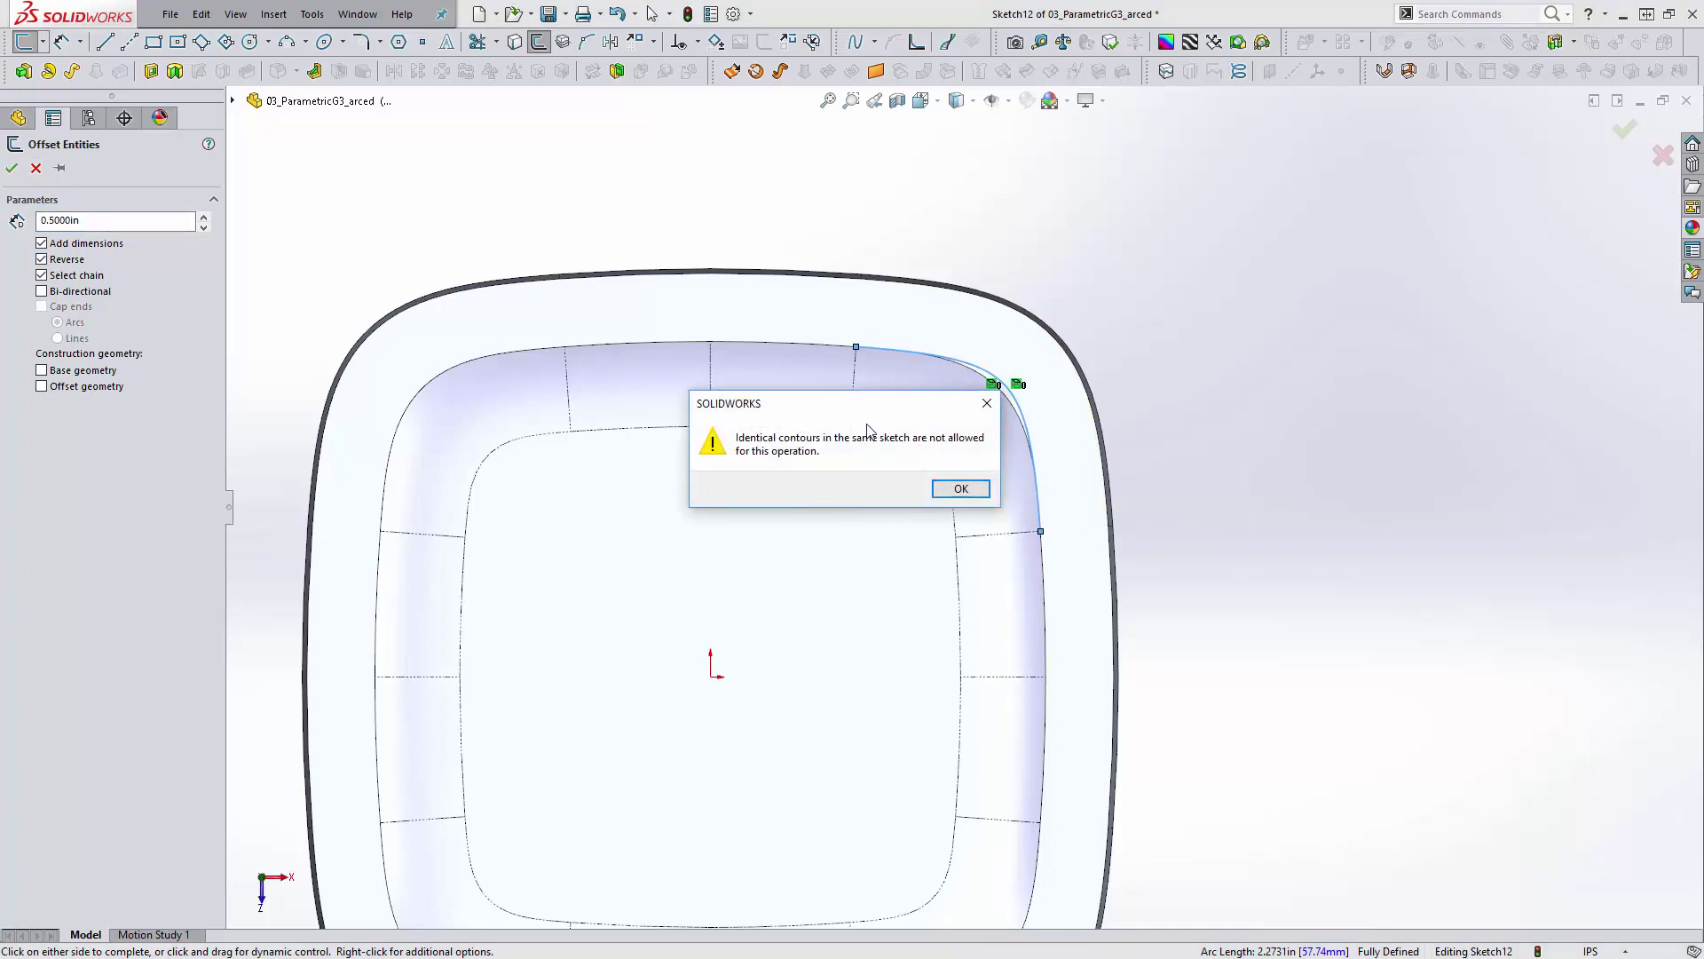
Dismiss the identical-contours warning and offset the corner spline 0.25 in instead
{"action": "left_click", "coordinate": [972, 488]}
{"action": "scroll", "coordinate": [1061, 435], "scroll_direction": "down", "scroll_amount": 2}
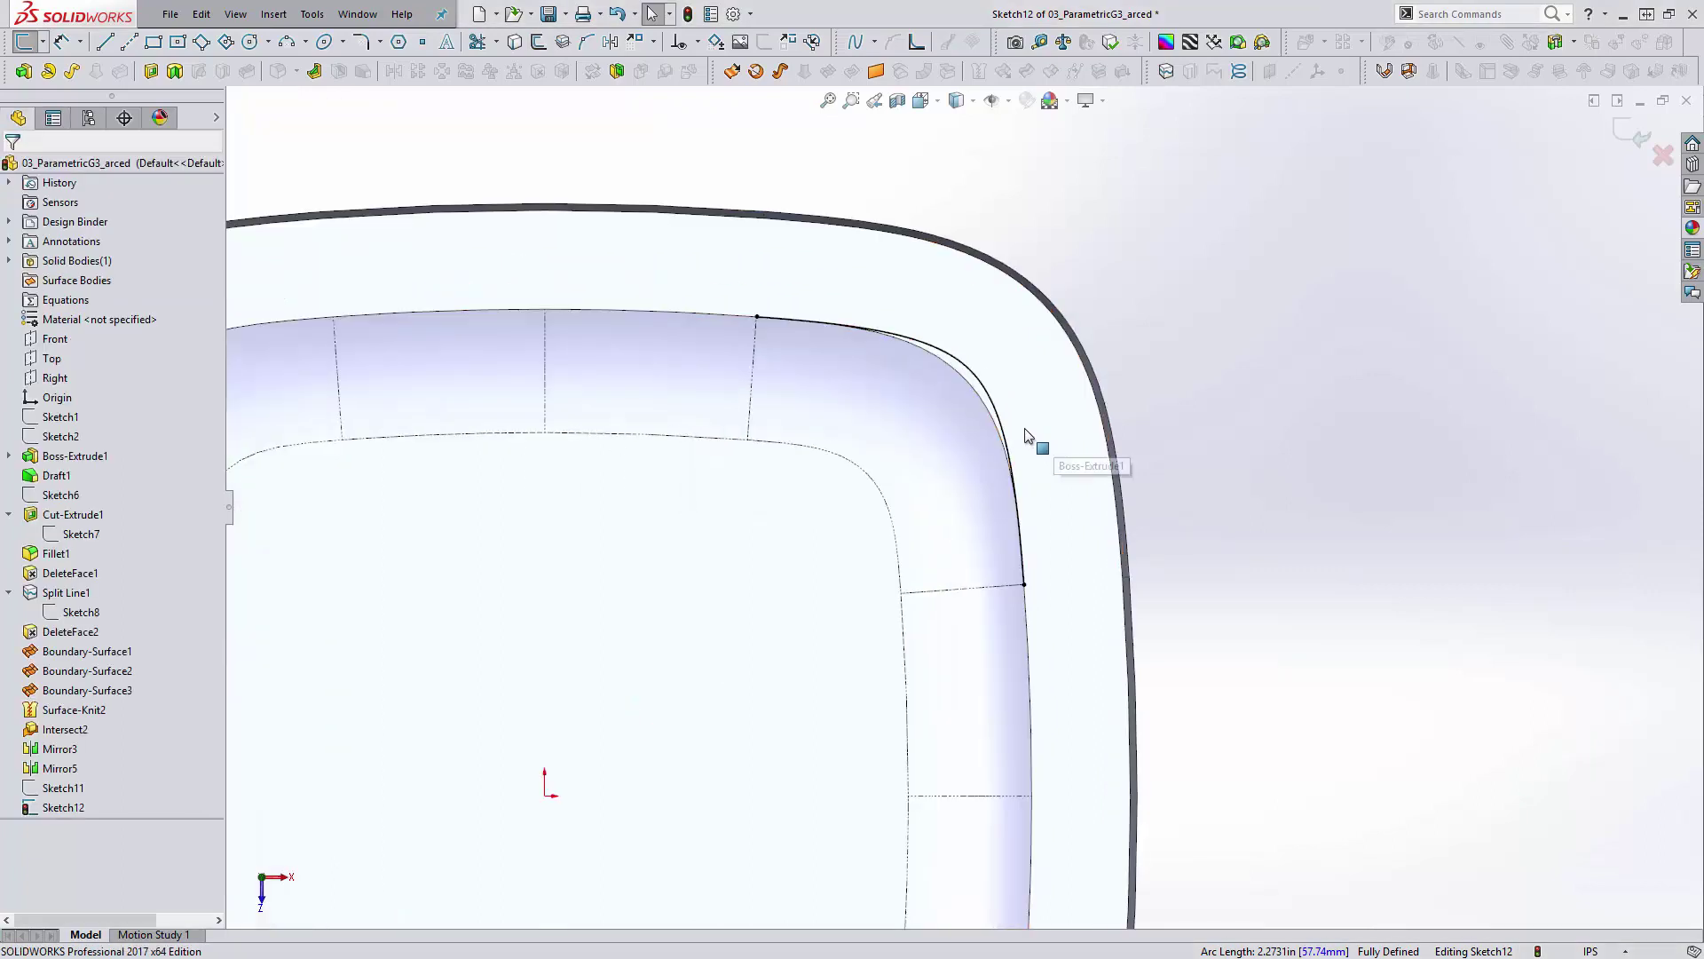
{"action": "left_click", "coordinate": [982, 379]}
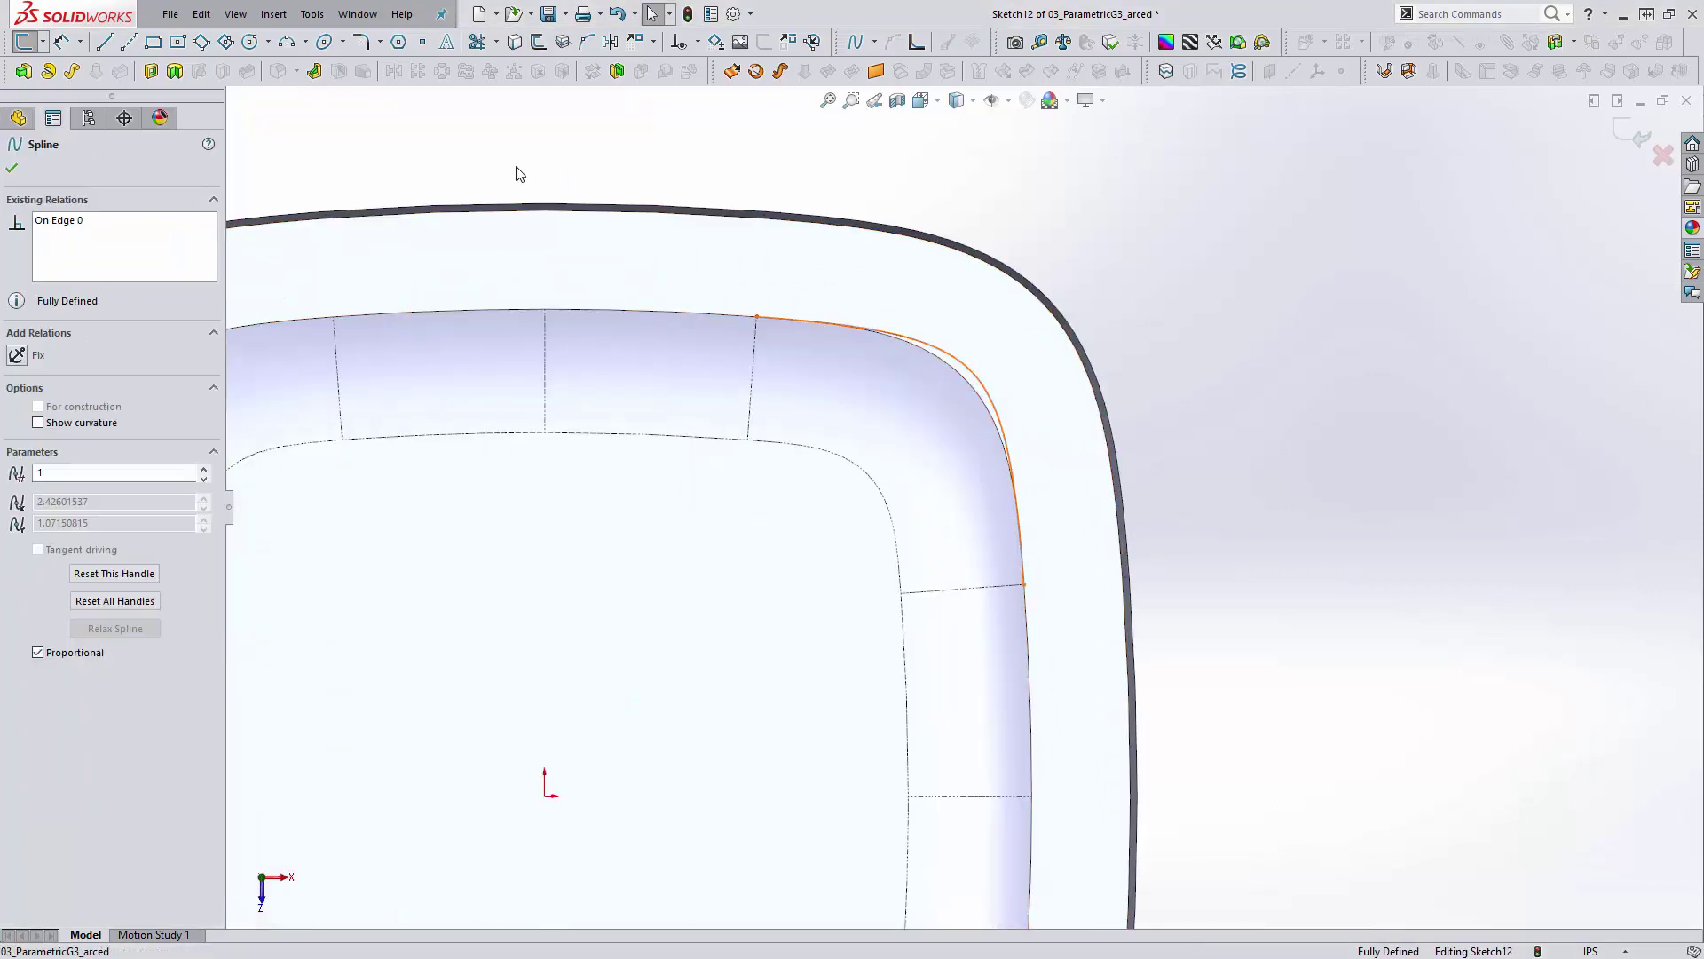
{"action": "left_click", "coordinate": [539, 46]}
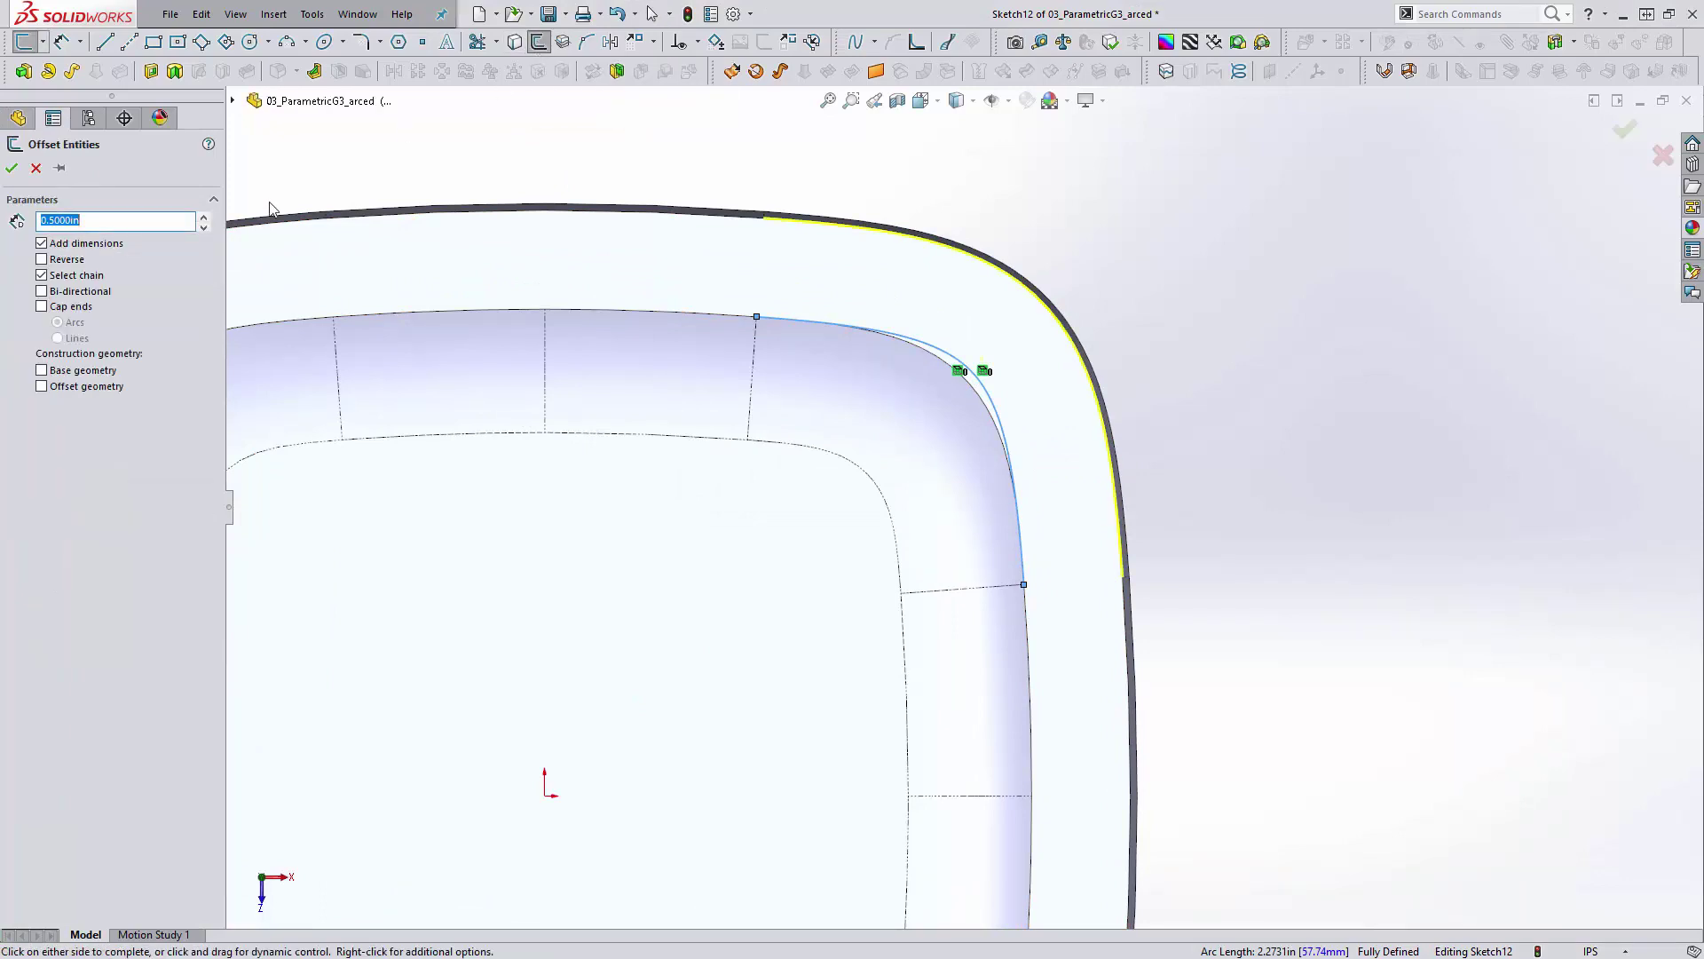
{"action": "double_click", "coordinate": [85, 222]}
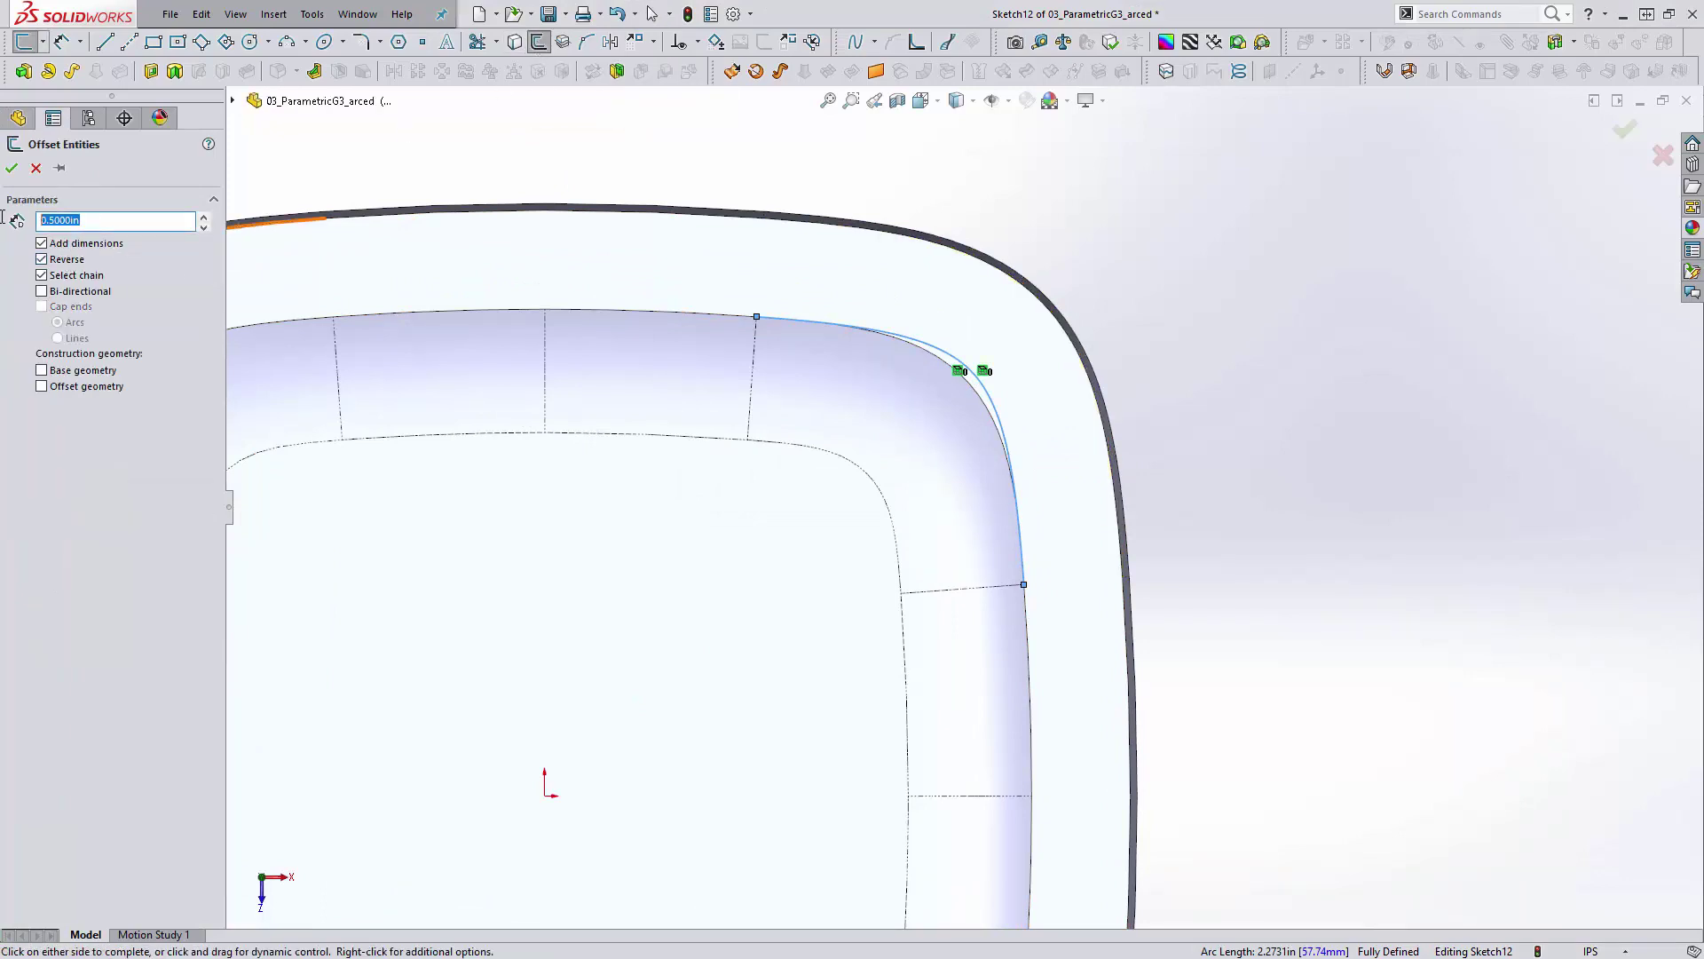
{"action": "type", "text": "0.25"}
{"action": "key", "text": "Return"}
{"action": "left_click", "coordinate": [12, 168]}
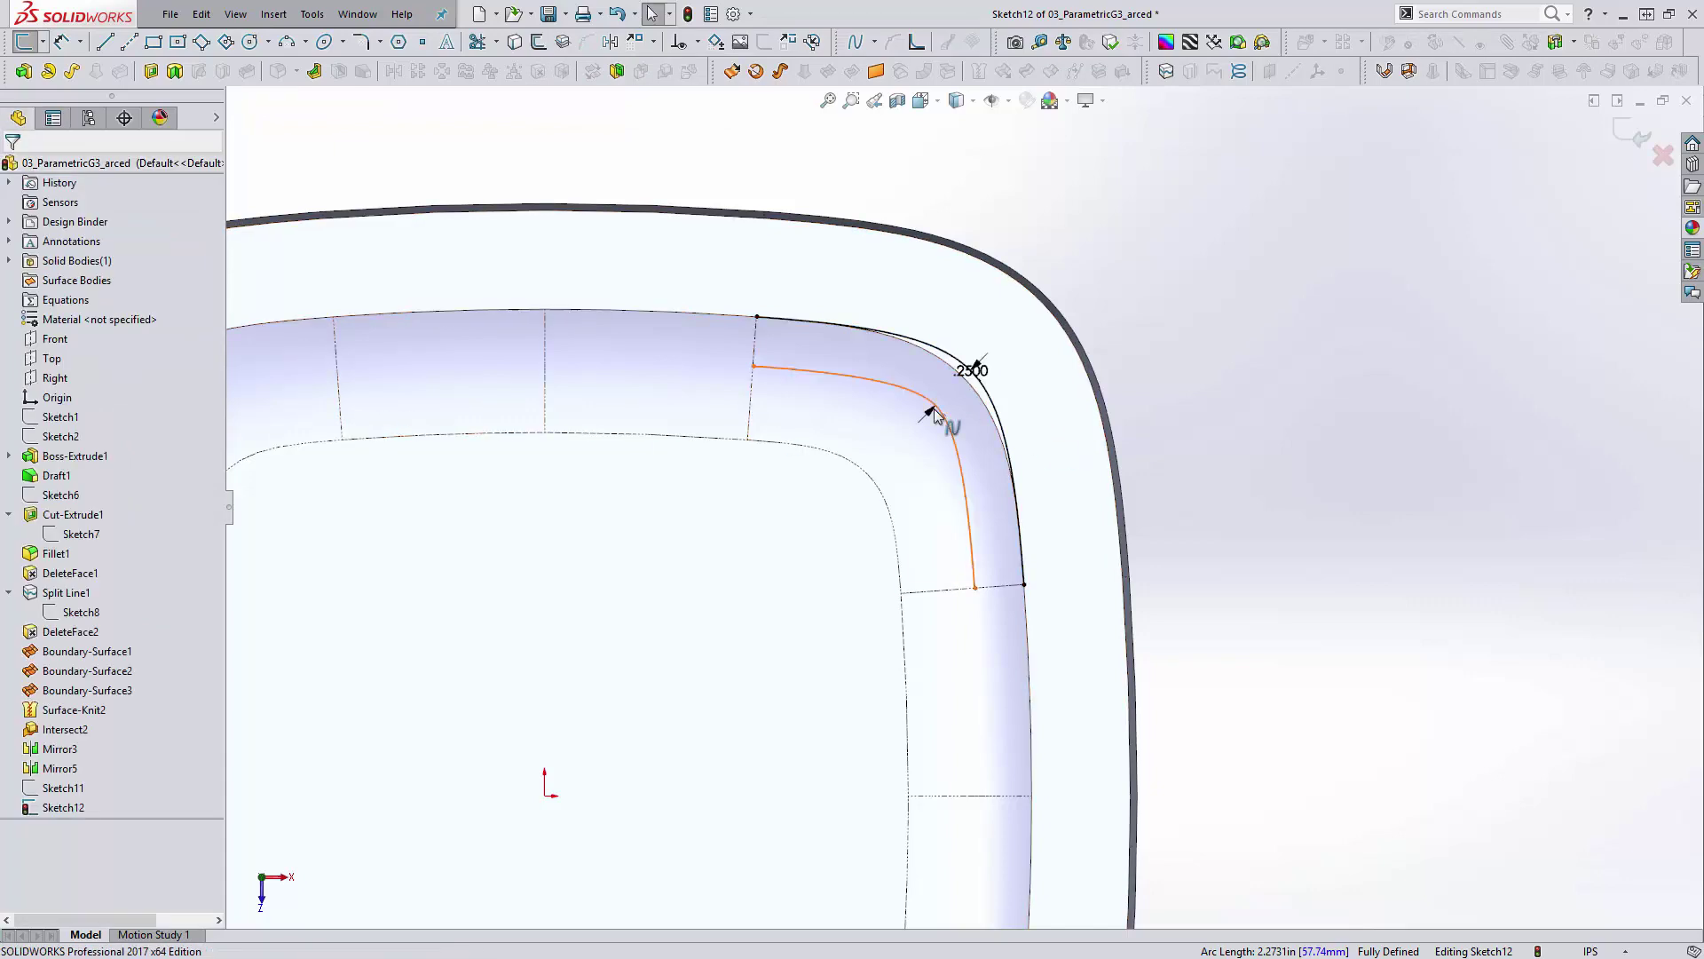
Show curvature combs on the 0.25 in offset spline and the original corner spline
{"action": "scroll", "coordinate": [936, 440], "scroll_direction": "down", "scroll_amount": 2}
{"action": "left_click", "coordinate": [955, 457]}
{"action": "scroll", "coordinate": [964, 506], "scroll_direction": "up", "scroll_amount": 3}
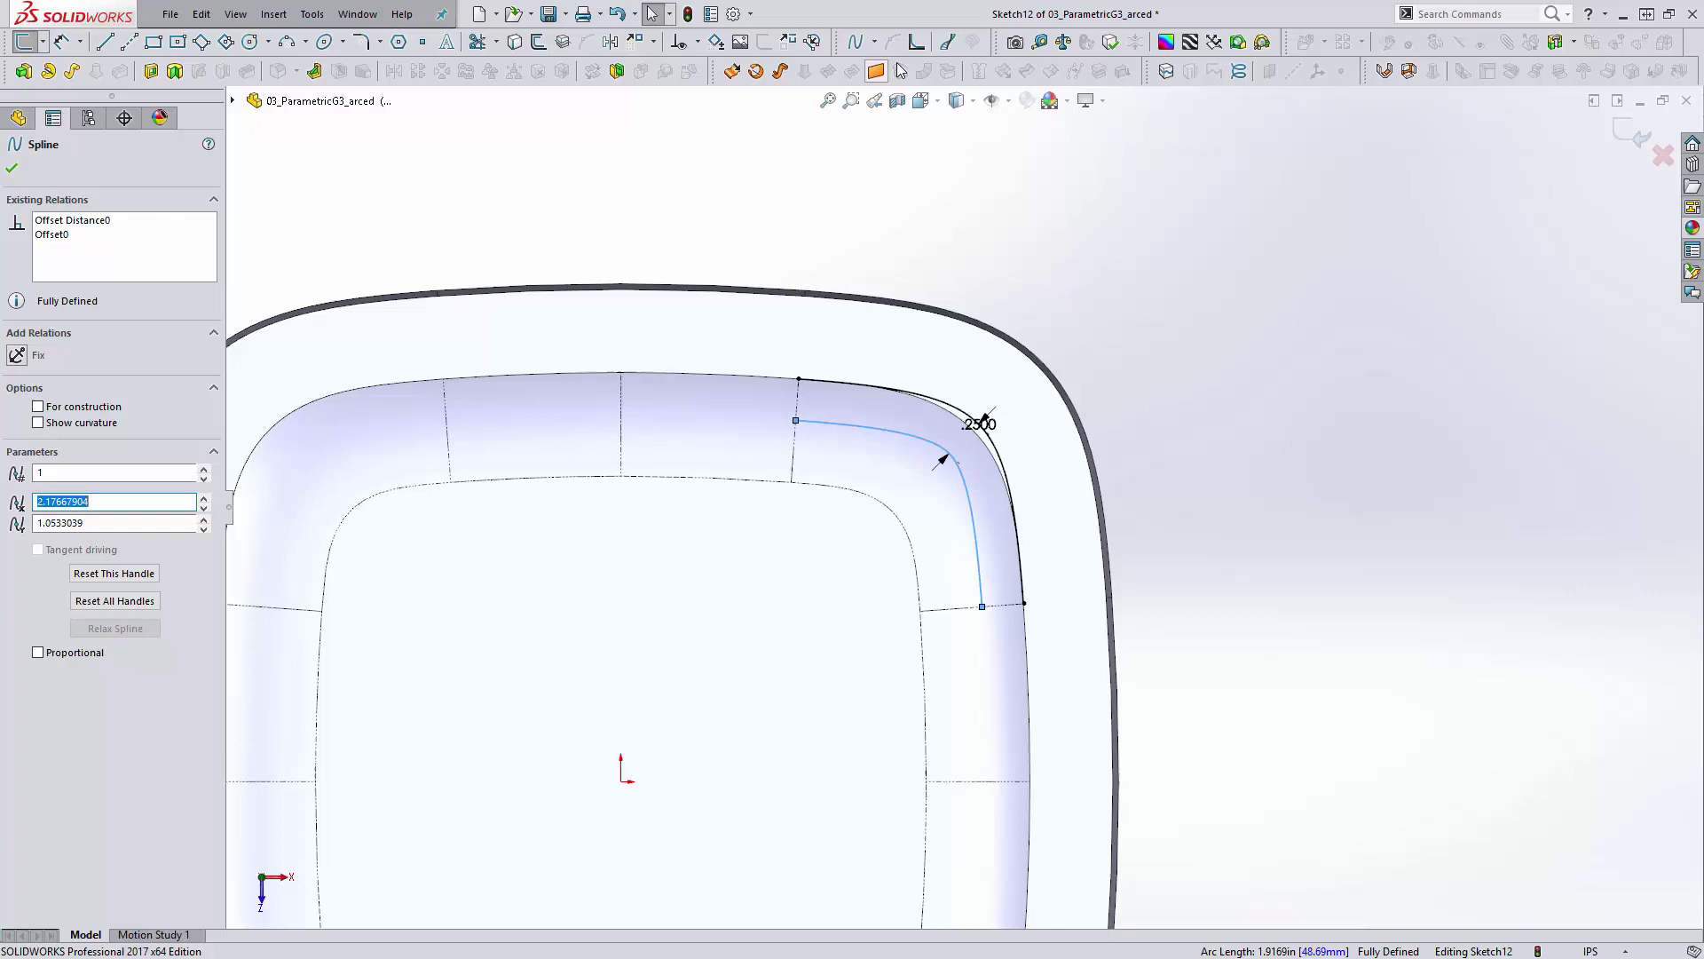
{"action": "left_click", "coordinate": [948, 44]}
{"action": "left_click", "coordinate": [1113, 311]}
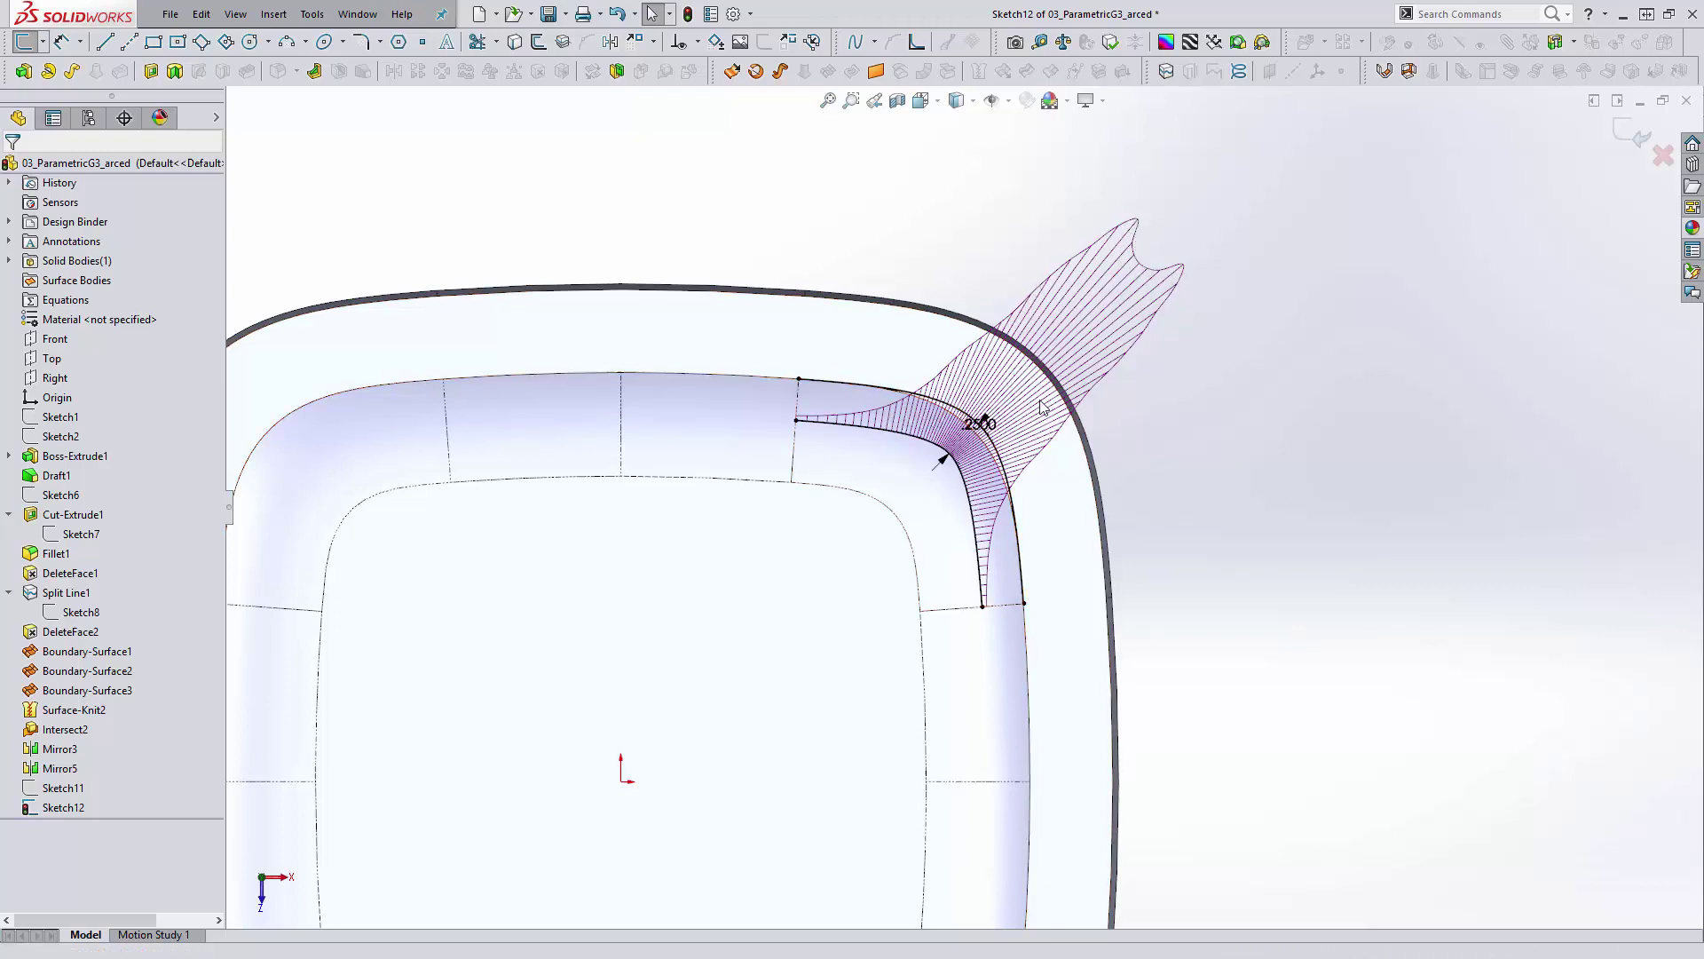
{"action": "left_click", "coordinate": [981, 423]}
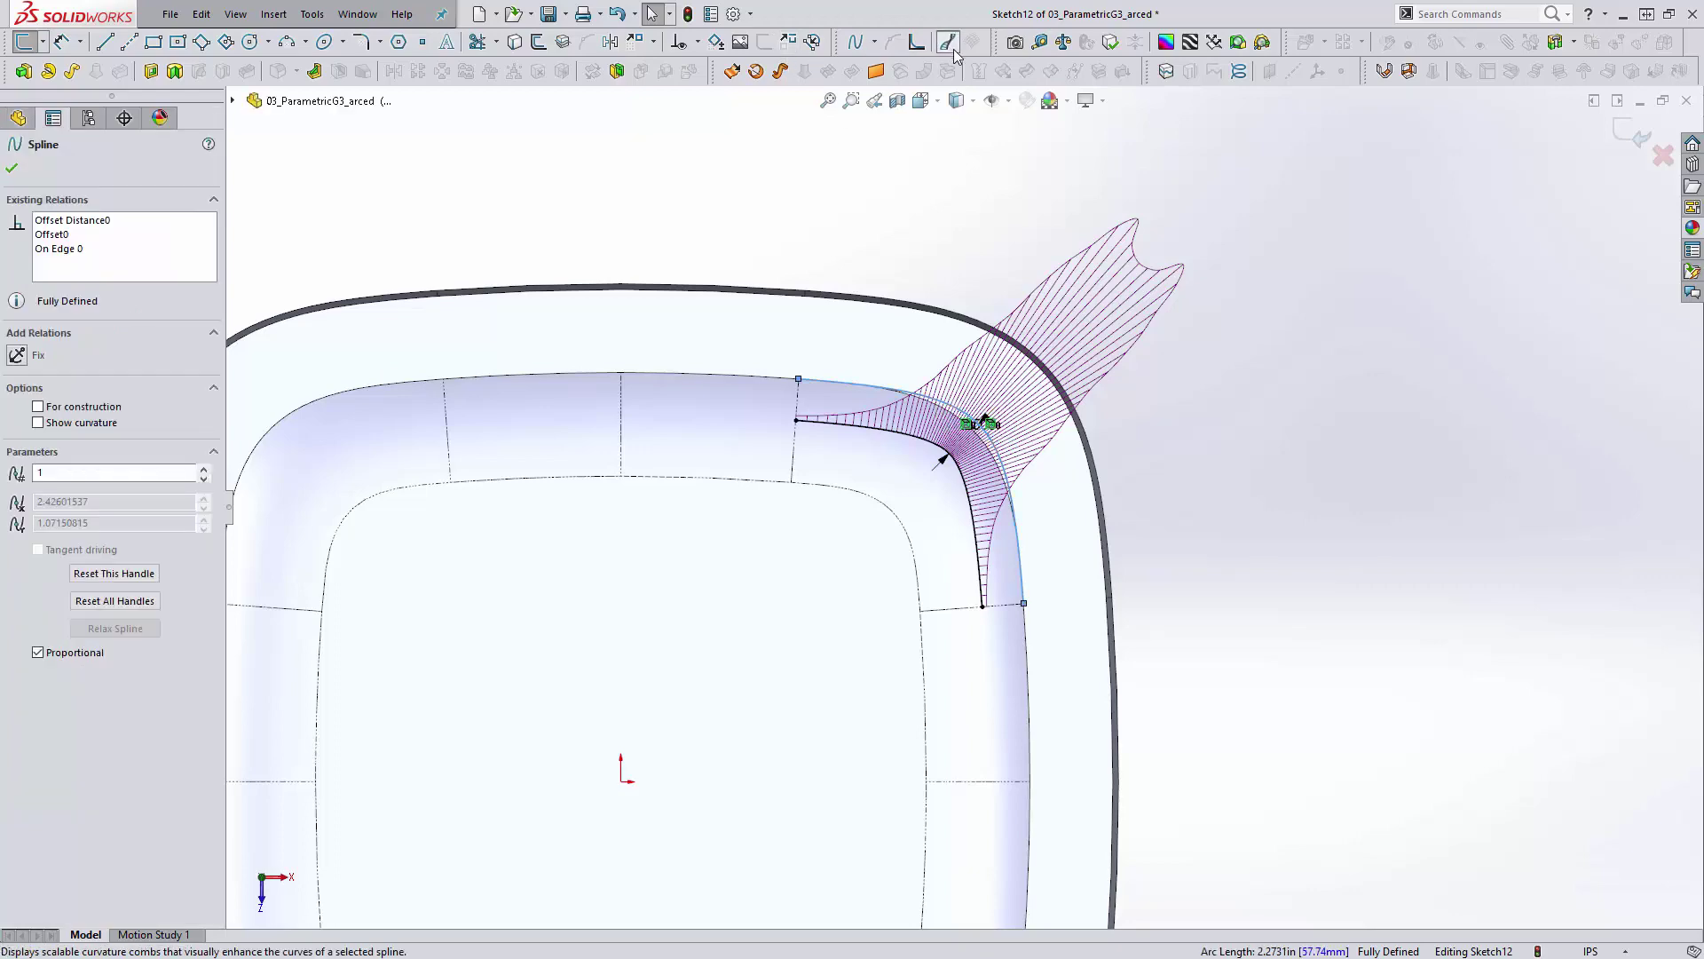
{"action": "left_click", "coordinate": [949, 46]}
{"action": "left_click", "coordinate": [1159, 455]}
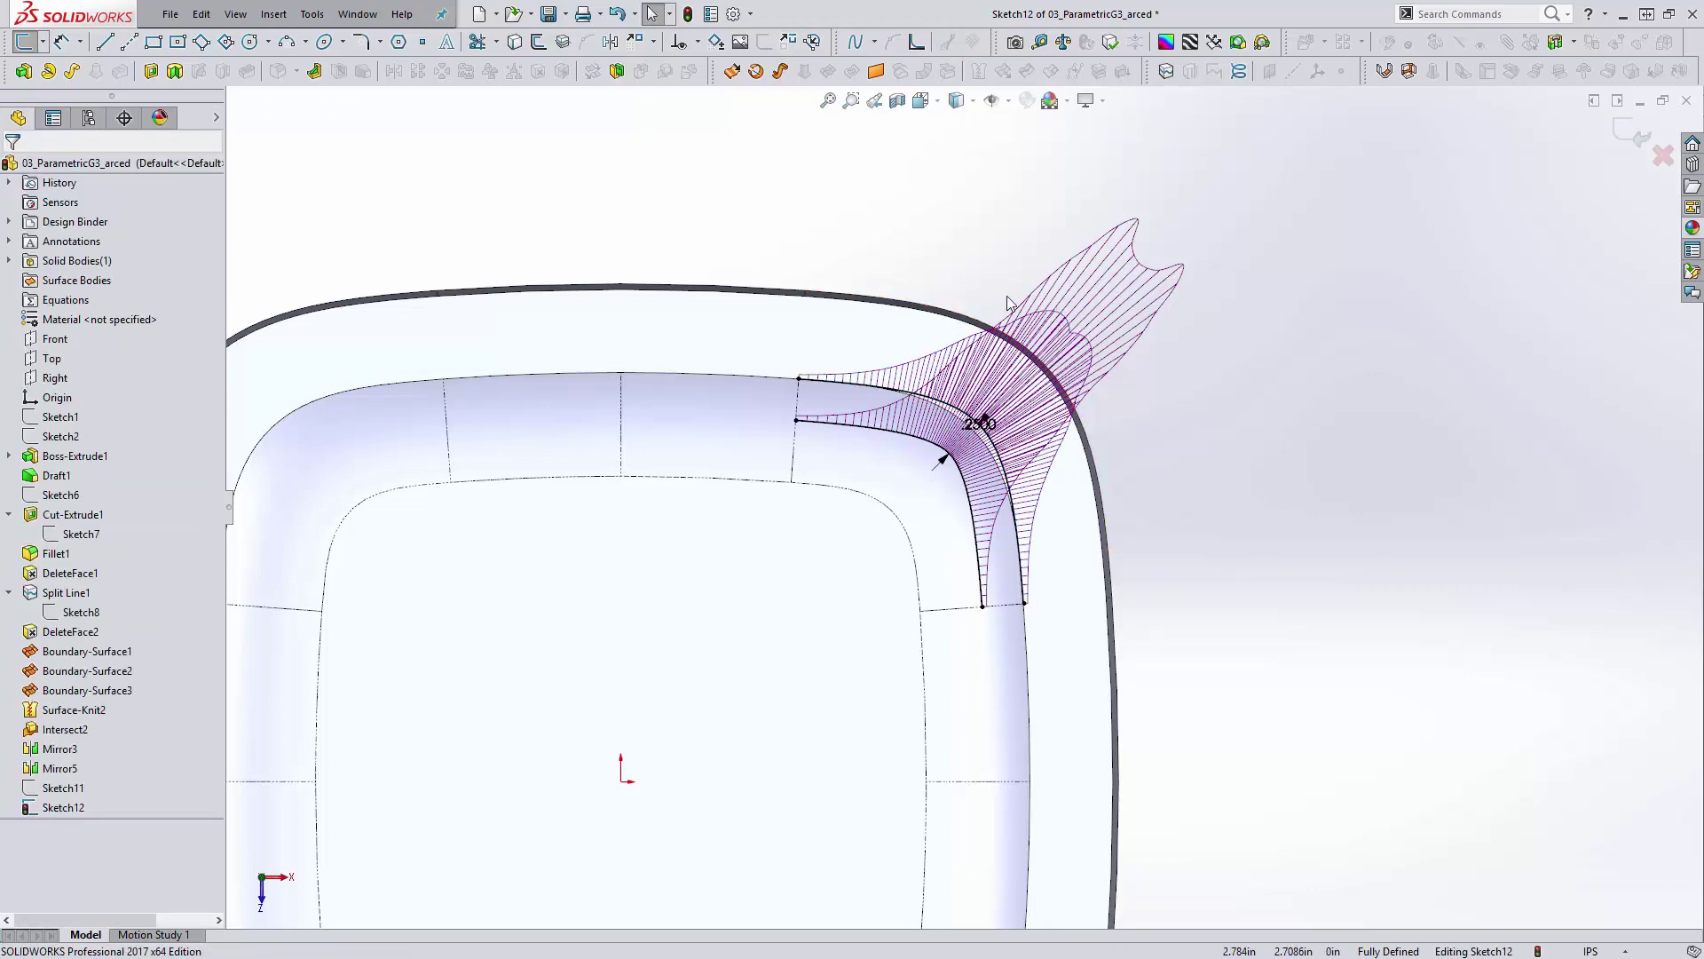
Show a curvature comb on the outer rim edge and orbit to an angled overview
{"action": "left_click", "coordinate": [1020, 350]}
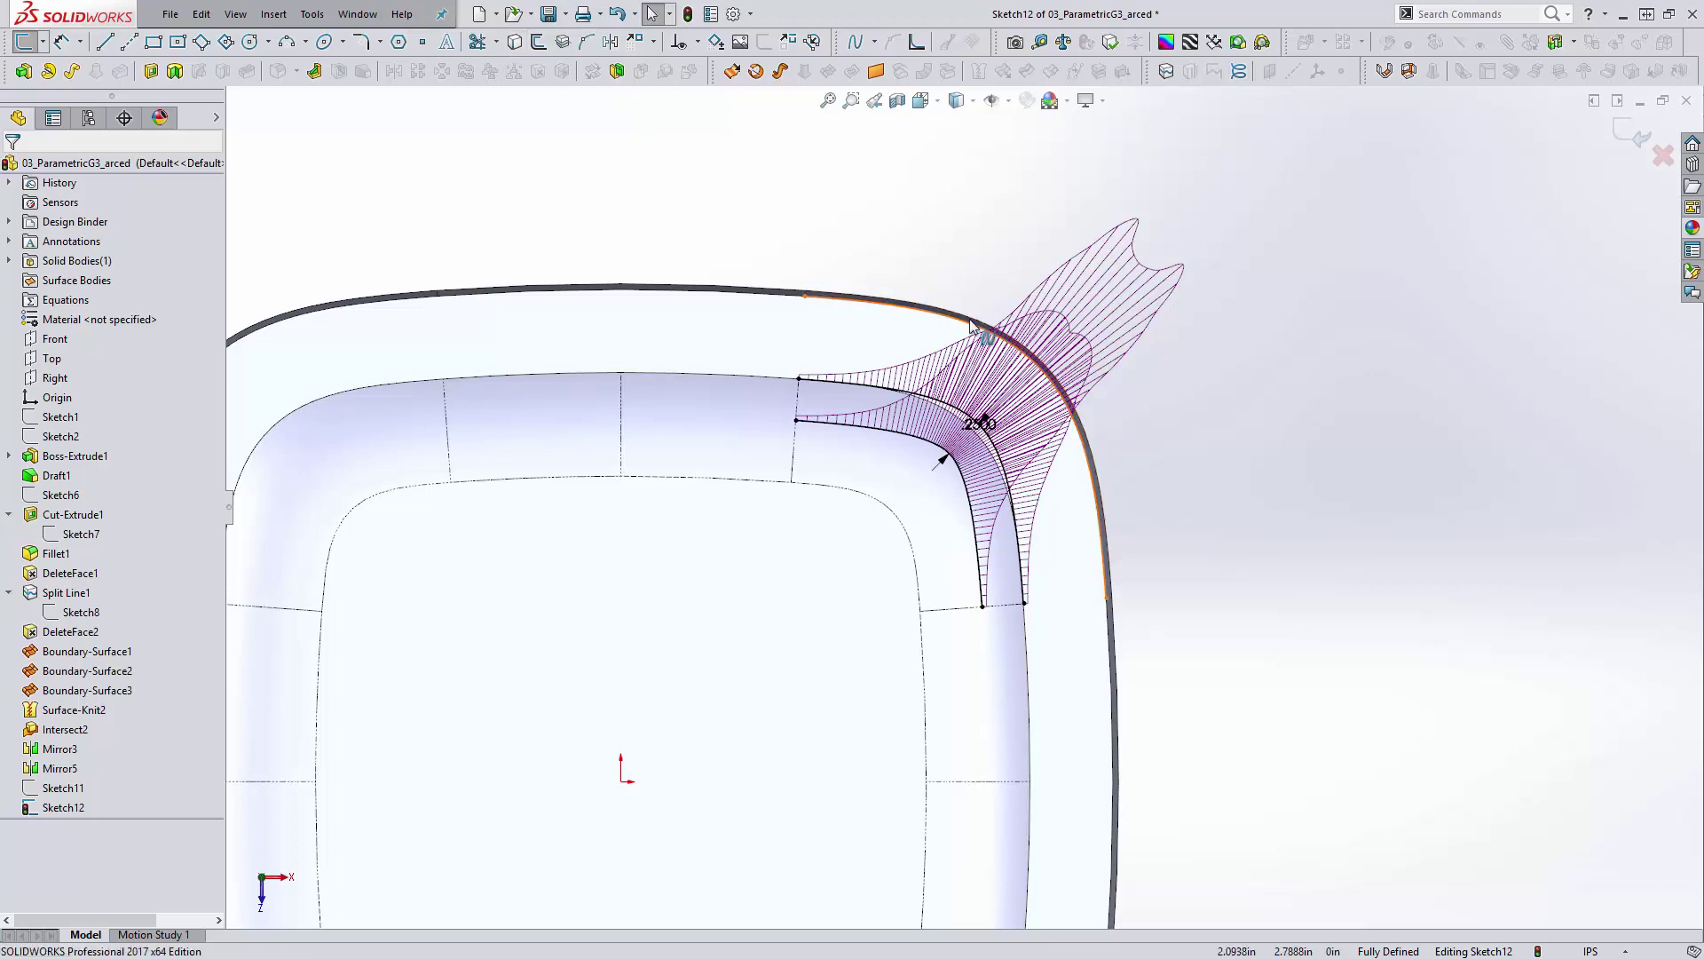
{"action": "left_click", "coordinate": [948, 42]}
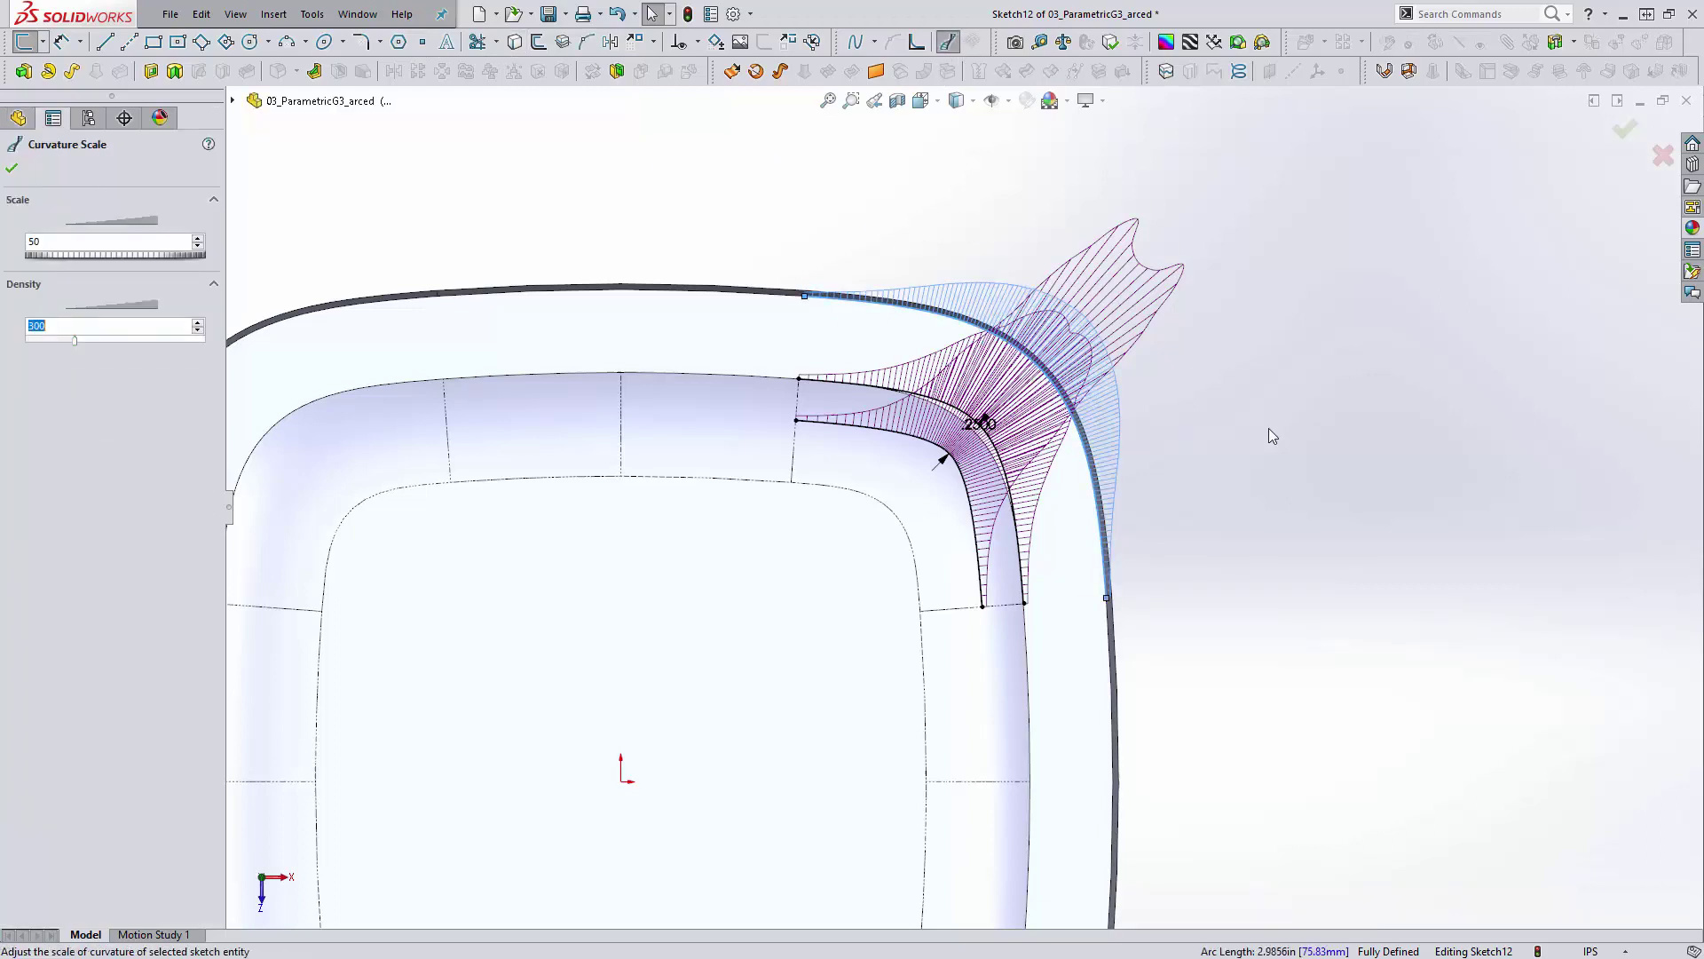
{"action": "left_click", "coordinate": [1269, 429]}
{"action": "scroll", "coordinate": [1056, 324], "scroll_direction": "down", "scroll_amount": 3}
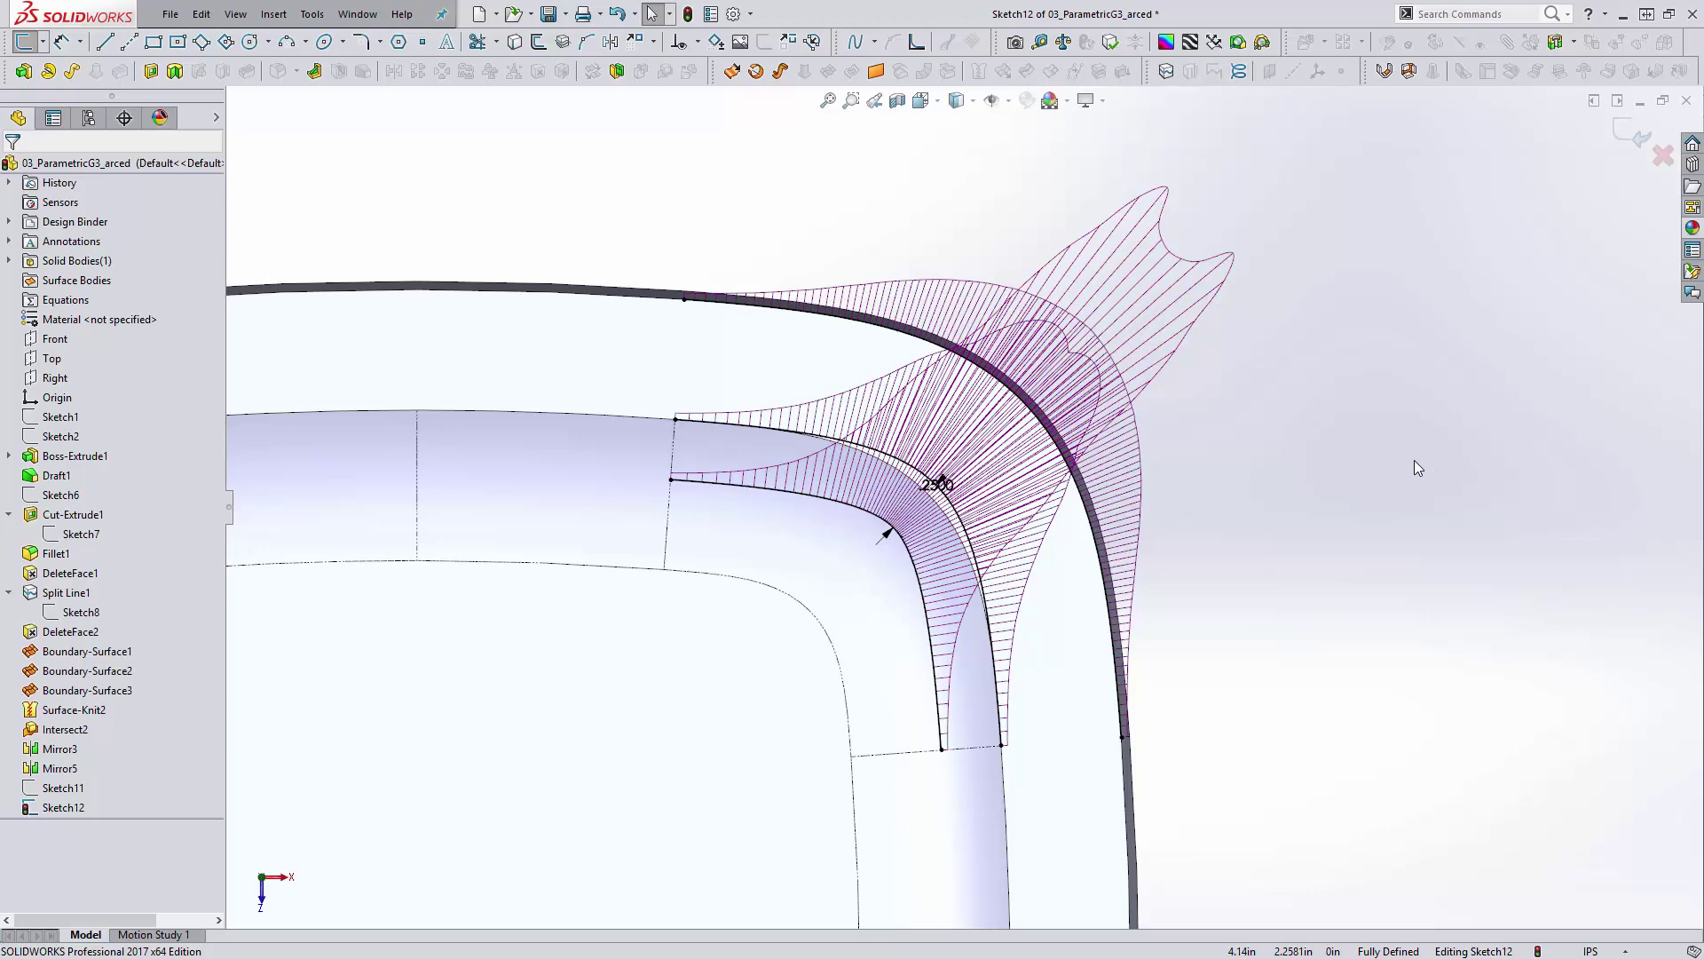
{"action": "scroll", "coordinate": [1418, 465], "scroll_direction": "up", "scroll_amount": 5}
{"action": "middle_click_drag", "start_coordinate": [1133, 639], "coordinate": [1240, 533]}
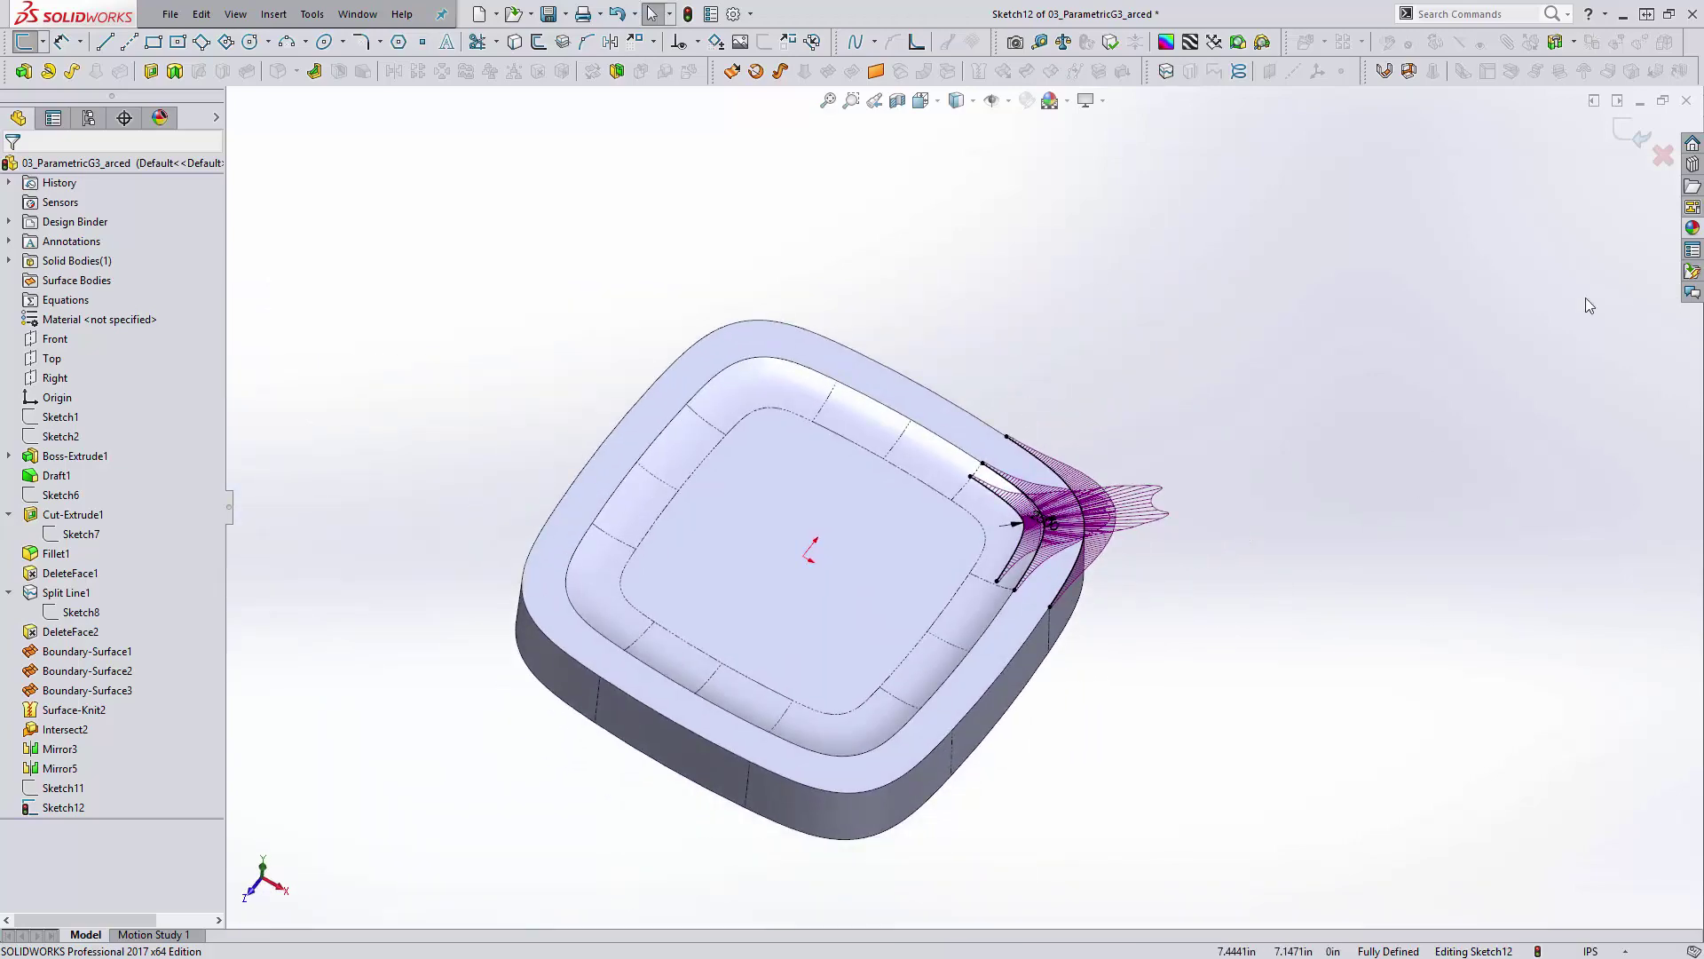
Exit Sketch12 and roll the part back to before Fillet1
{"action": "left_click", "coordinate": [1595, 142]}
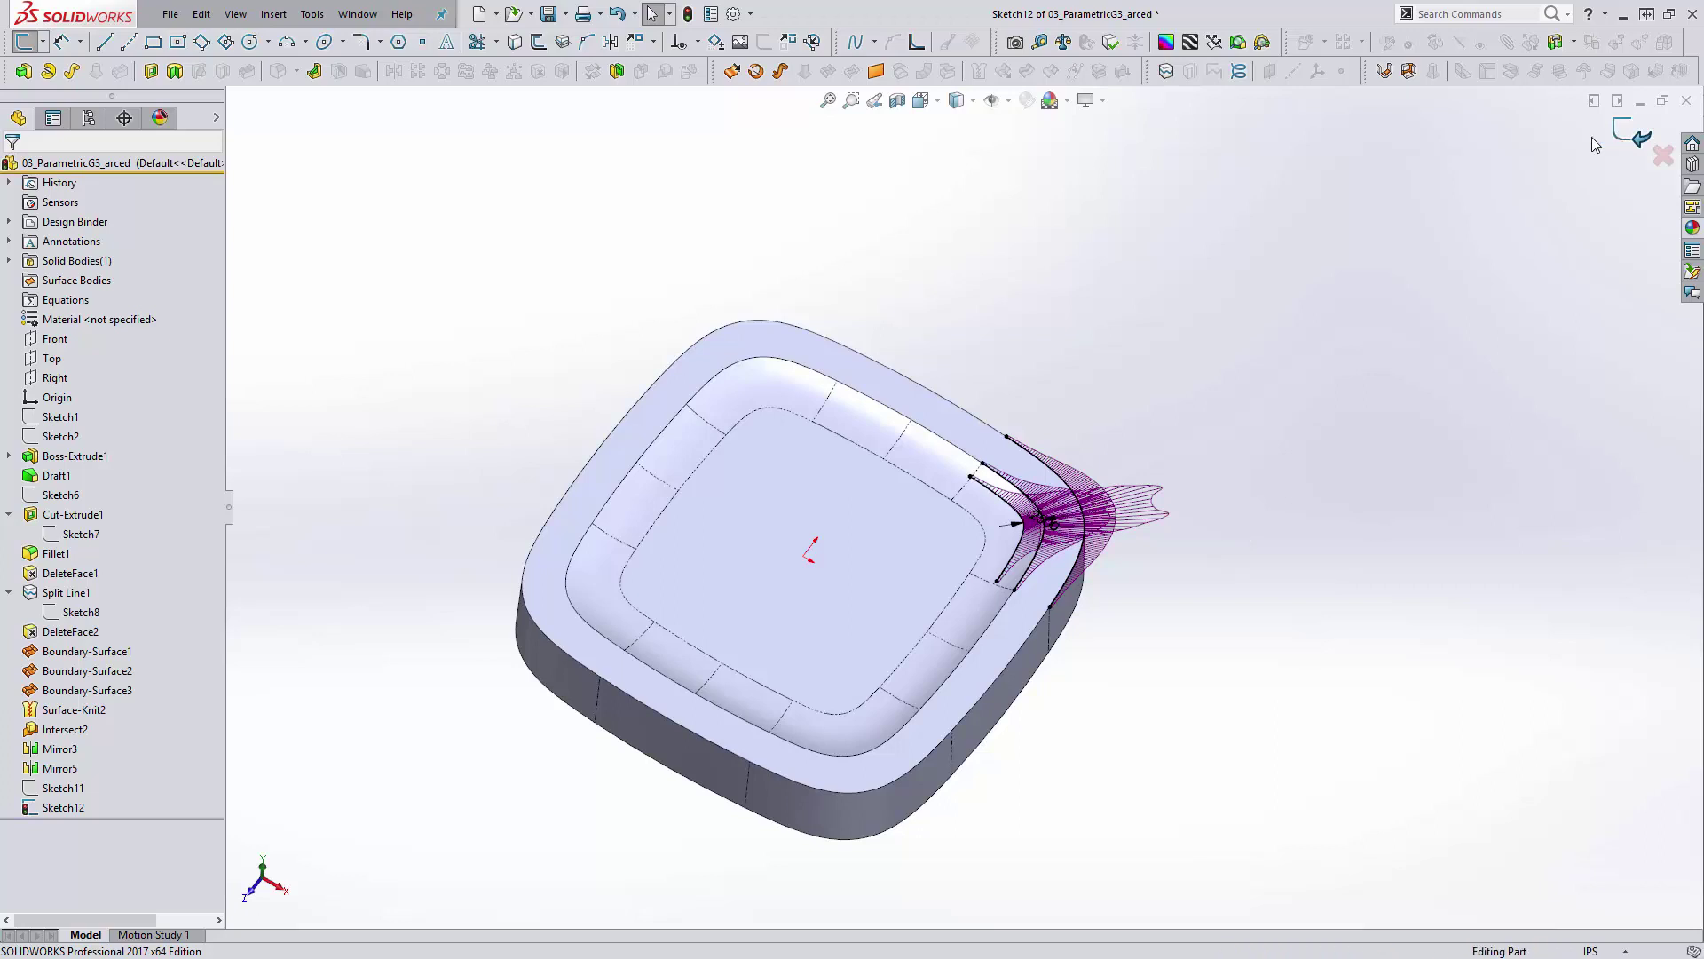
{"action": "left_click", "coordinate": [62, 806]}
{"action": "left_click", "coordinate": [711, 179]}
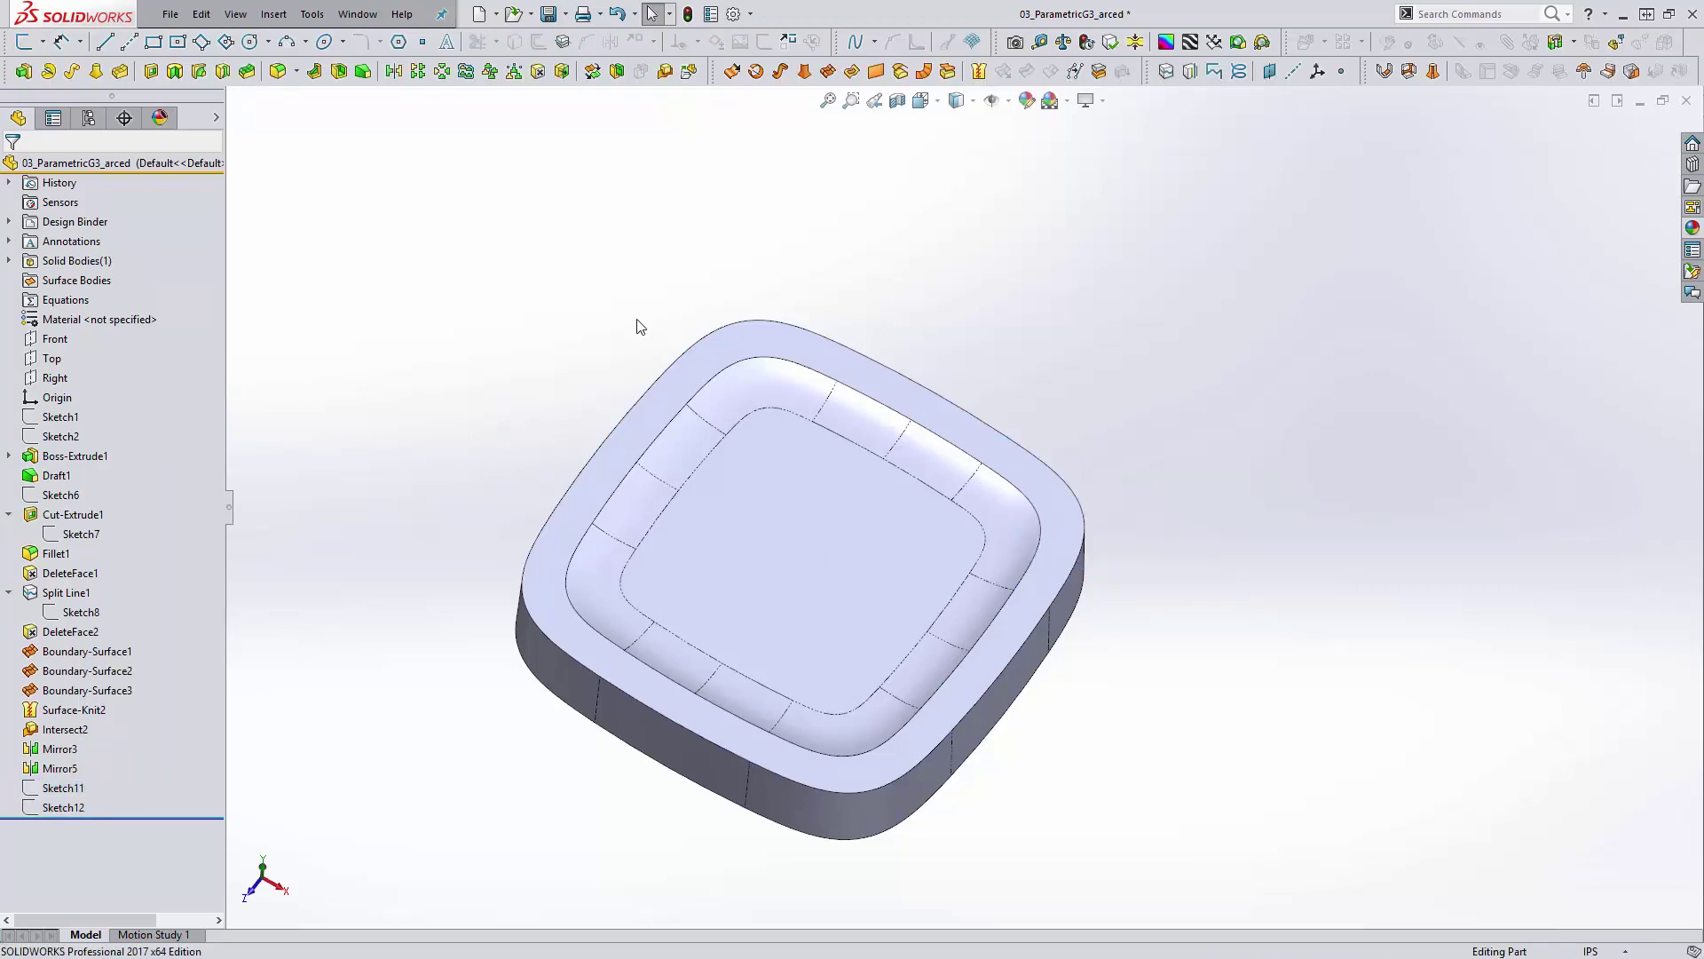
{"action": "left_click", "coordinate": [73, 514]}
{"action": "left_click", "coordinate": [62, 553]}
{"action": "right_click", "coordinate": [76, 555]}
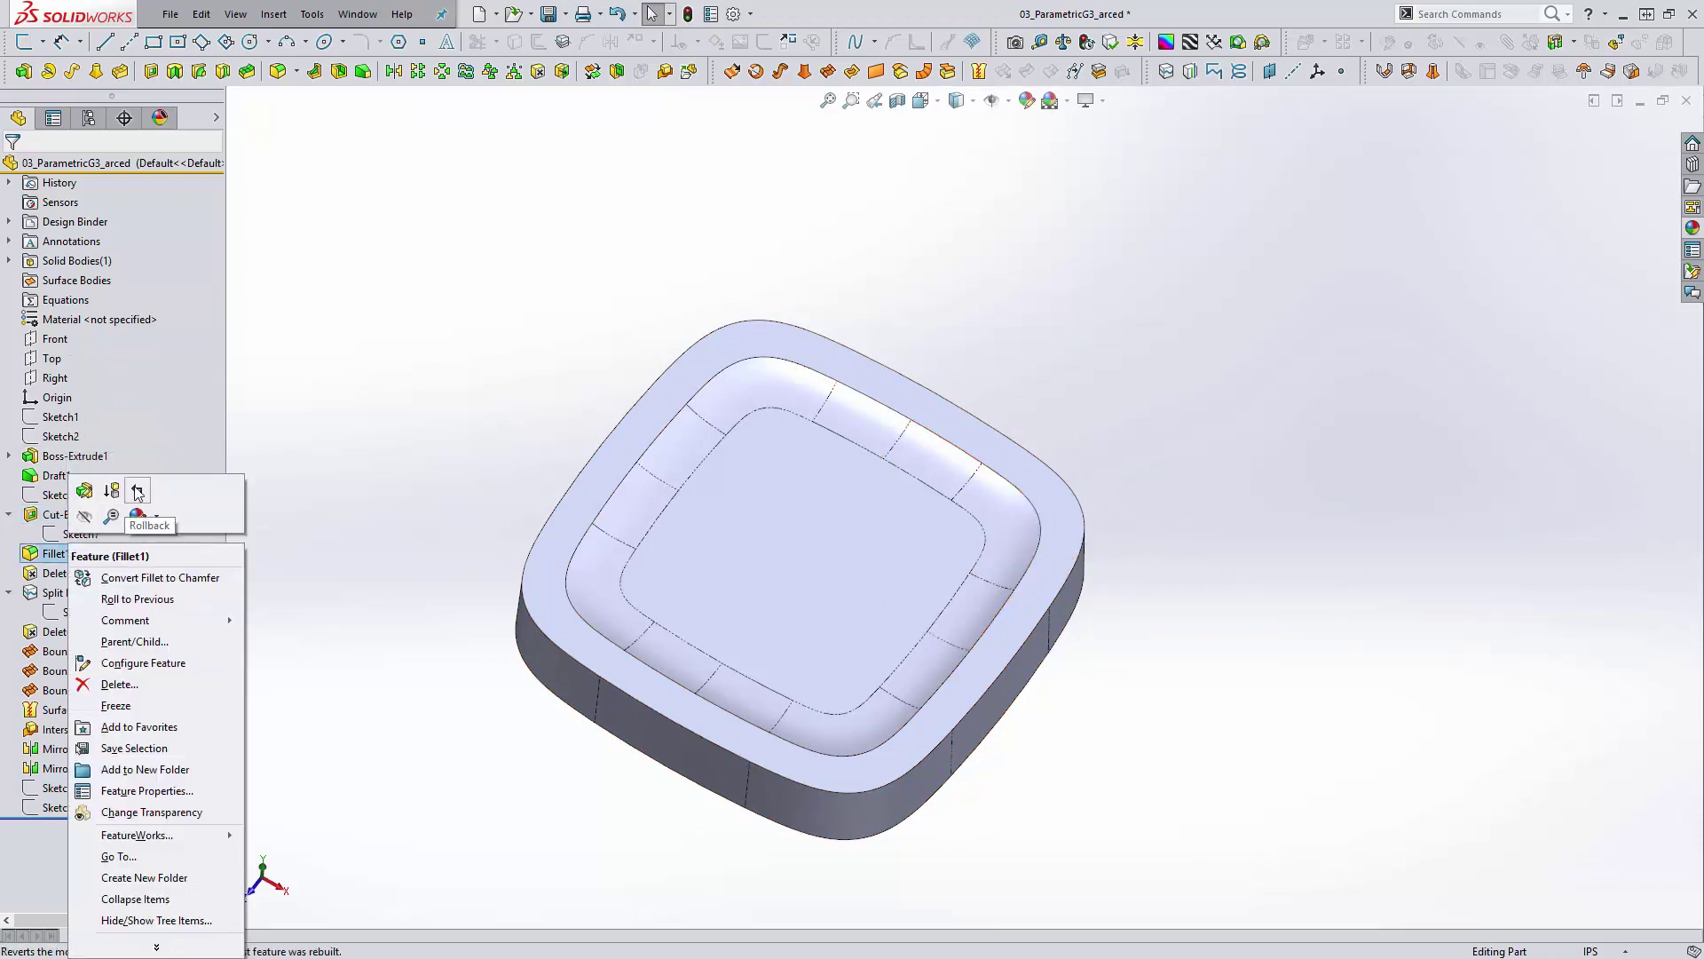
{"action": "left_click", "coordinate": [133, 603]}
{"action": "mouse_move", "coordinate": [965, 572]}
{"action": "middle_mouse_down"}
{"action": "mouse_move", "coordinate": [1046, 412]}
{"action": "mouse_move", "coordinate": [1000, 635]}
{"action": "mouse_move", "coordinate": [989, 429]}
{"action": "mouse_move", "coordinate": [967, 593]}
{"action": "middle_mouse_up"}
{"action": "scroll", "coordinate": [981, 552], "scroll_direction": "down", "scroll_amount": 1}
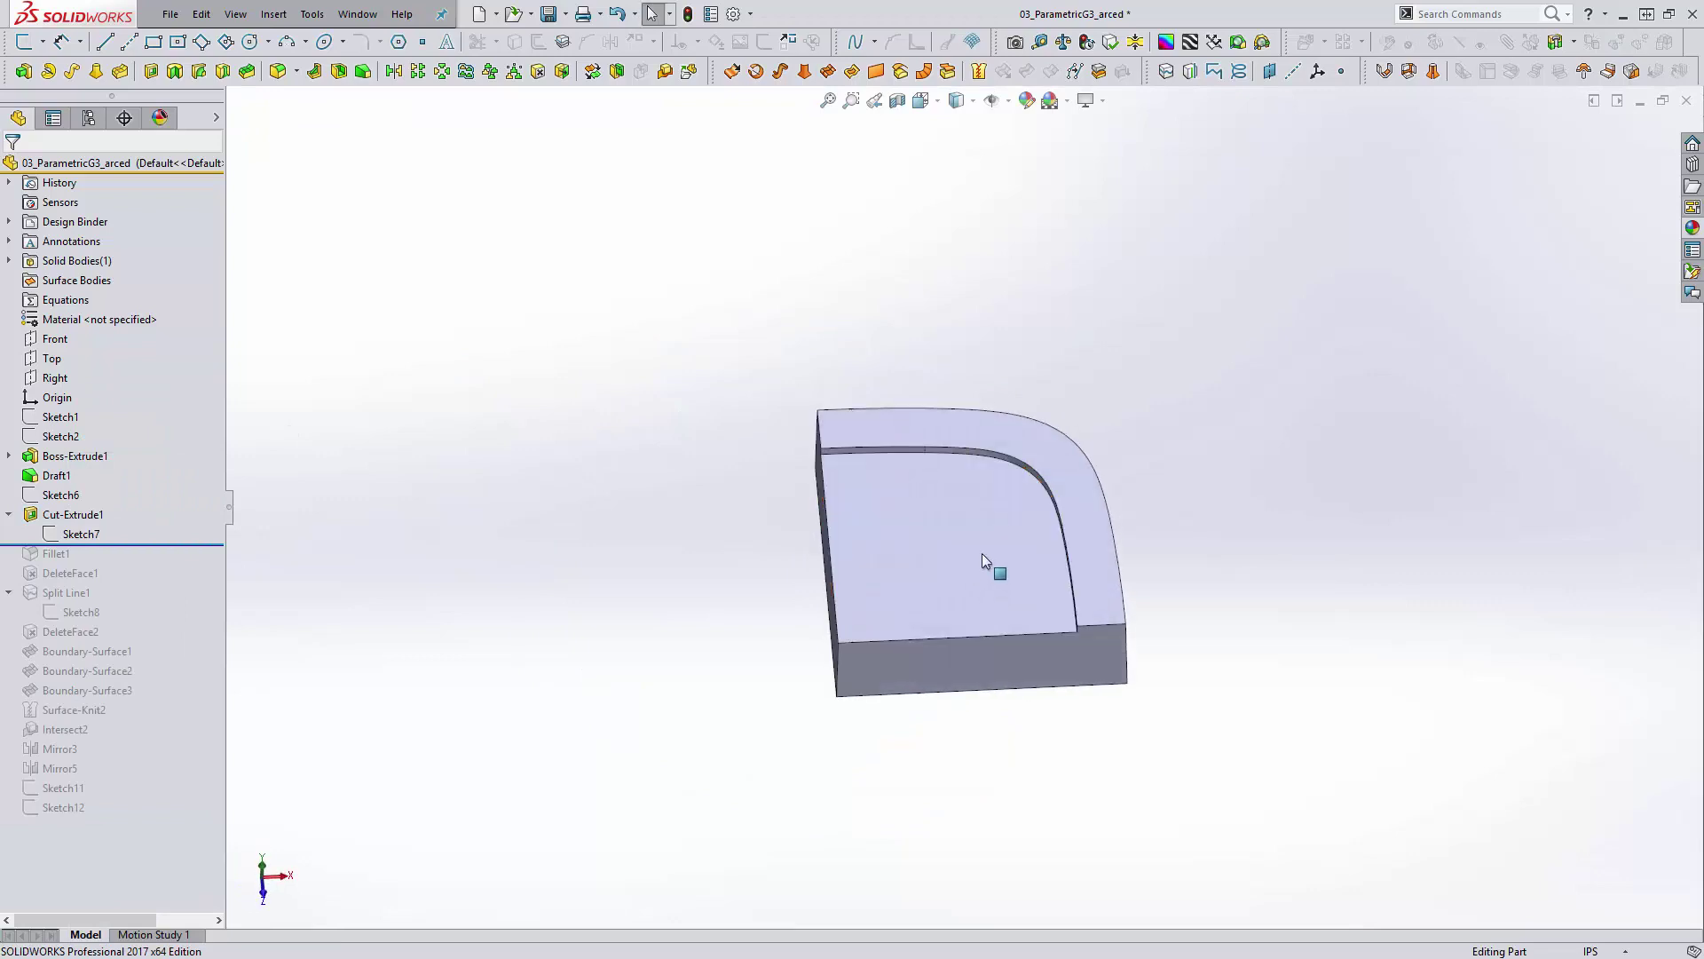
Edit Sketch7 in a Normal To view, inspect its inner corner spline, and exit unchanged
{"action": "left_click", "coordinate": [76, 537]}
{"action": "left_click", "coordinate": [87, 479]}
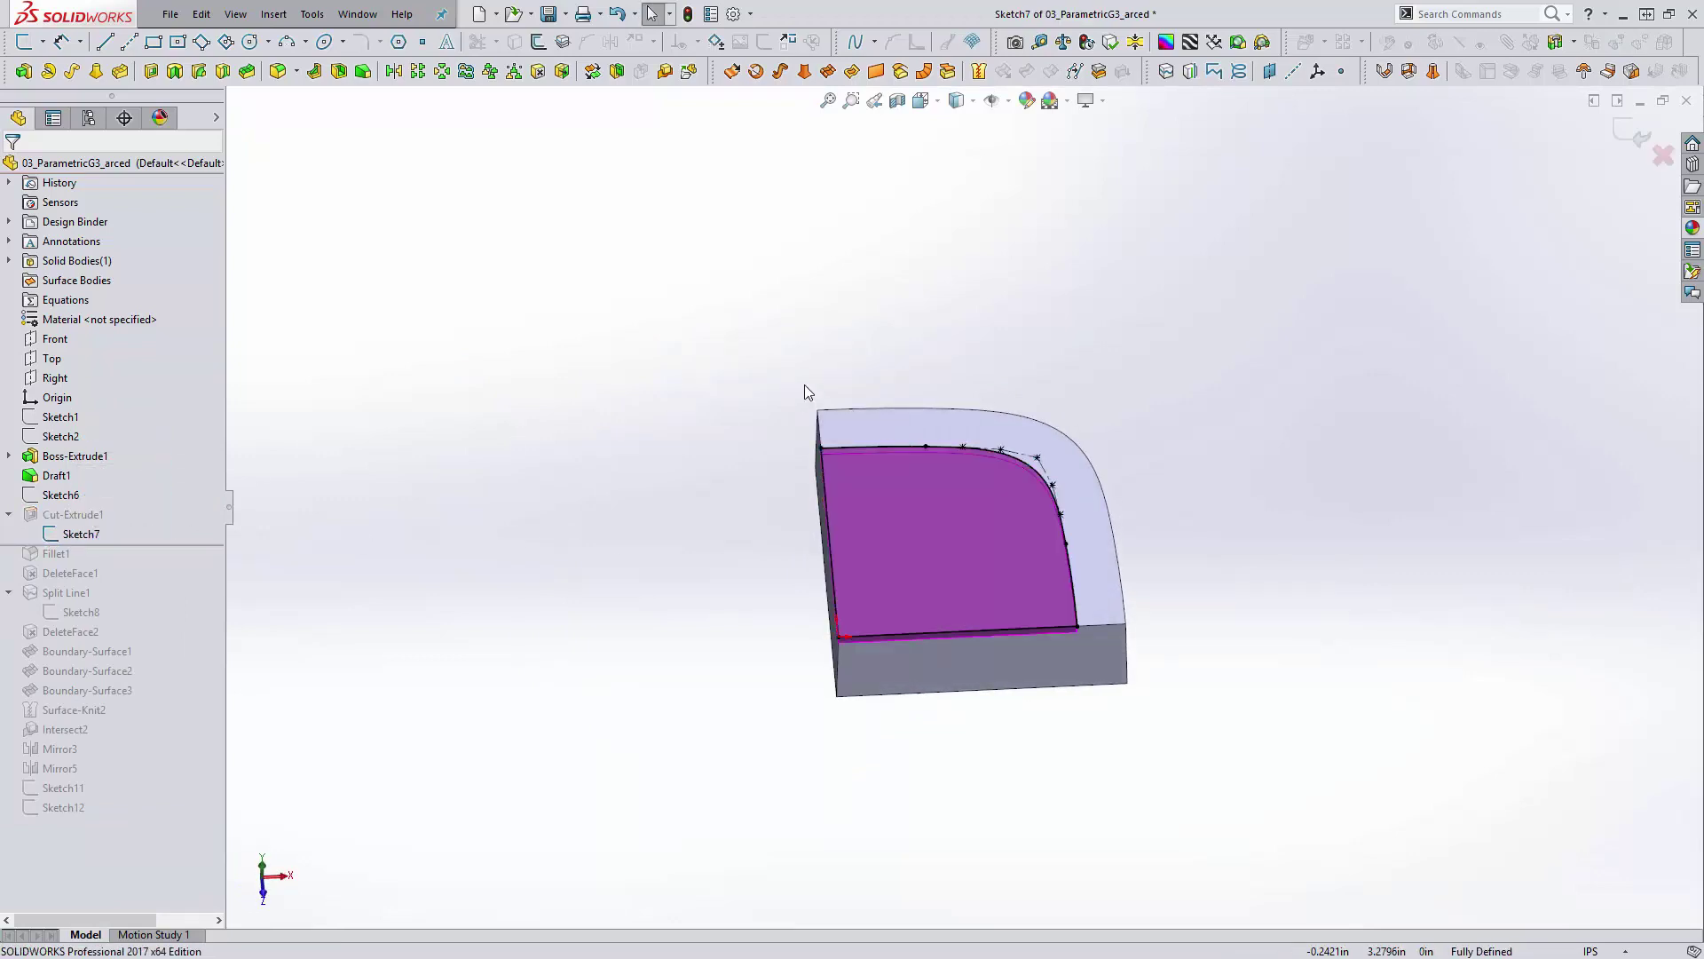
{"action": "key", "text": "space"}
{"action": "left_click", "coordinate": [1041, 501]}
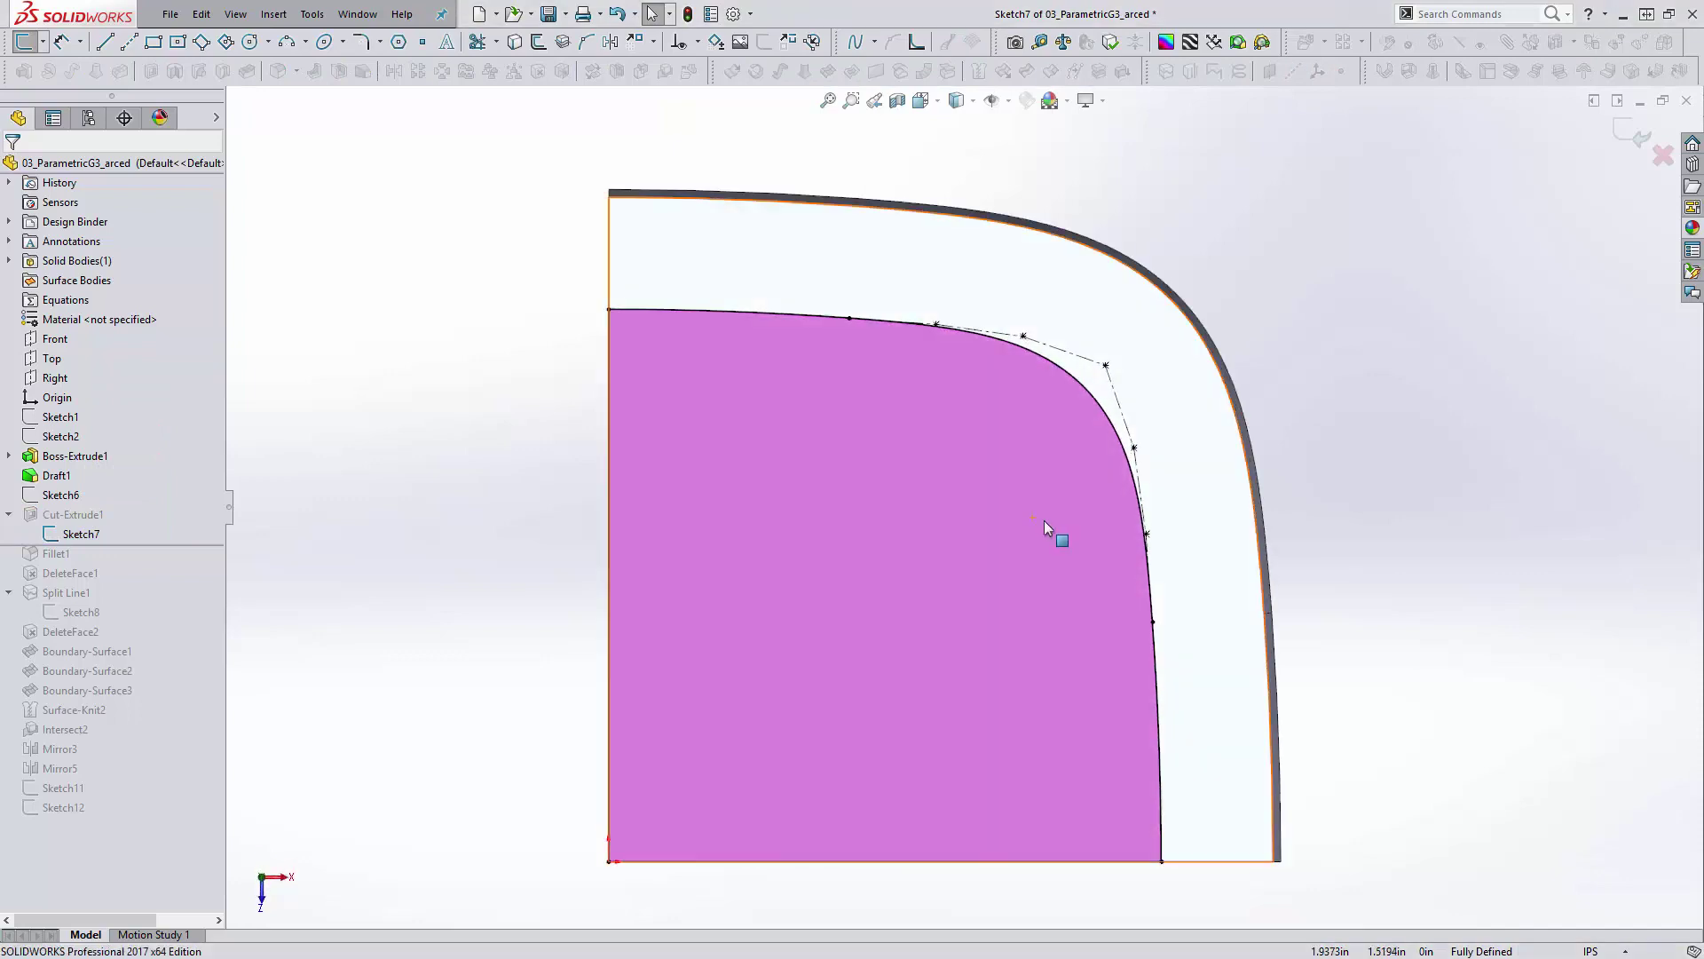
{"action": "key", "text": "z"}
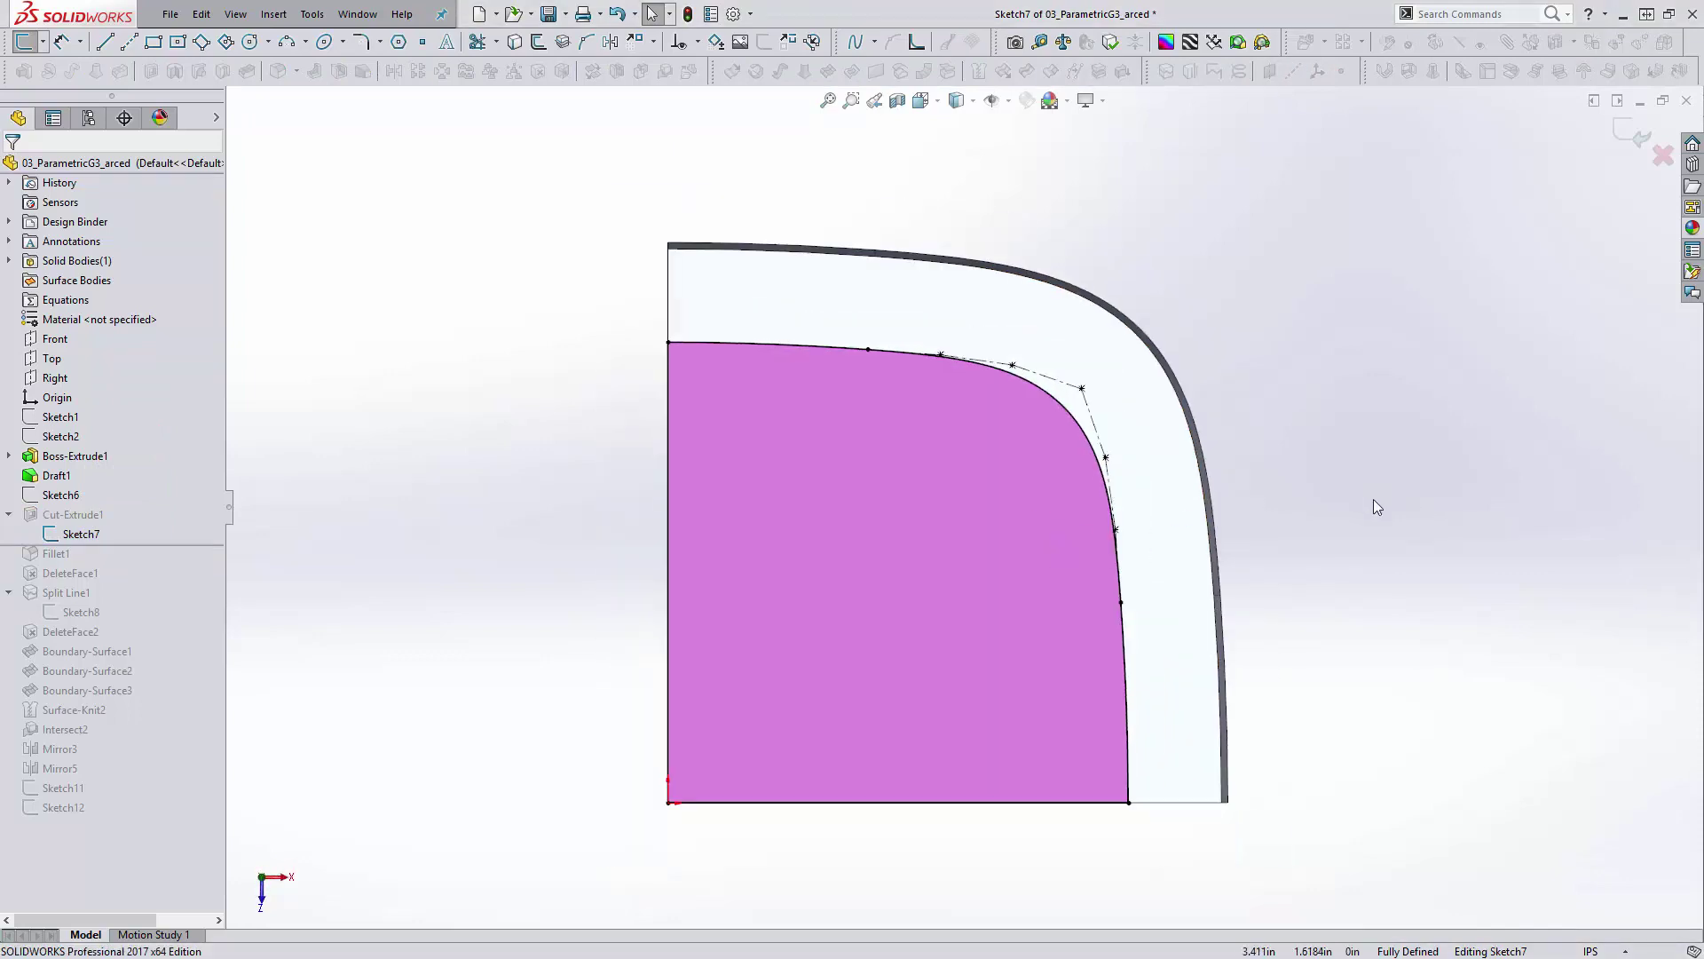
{"action": "left_click", "coordinate": [1080, 411]}
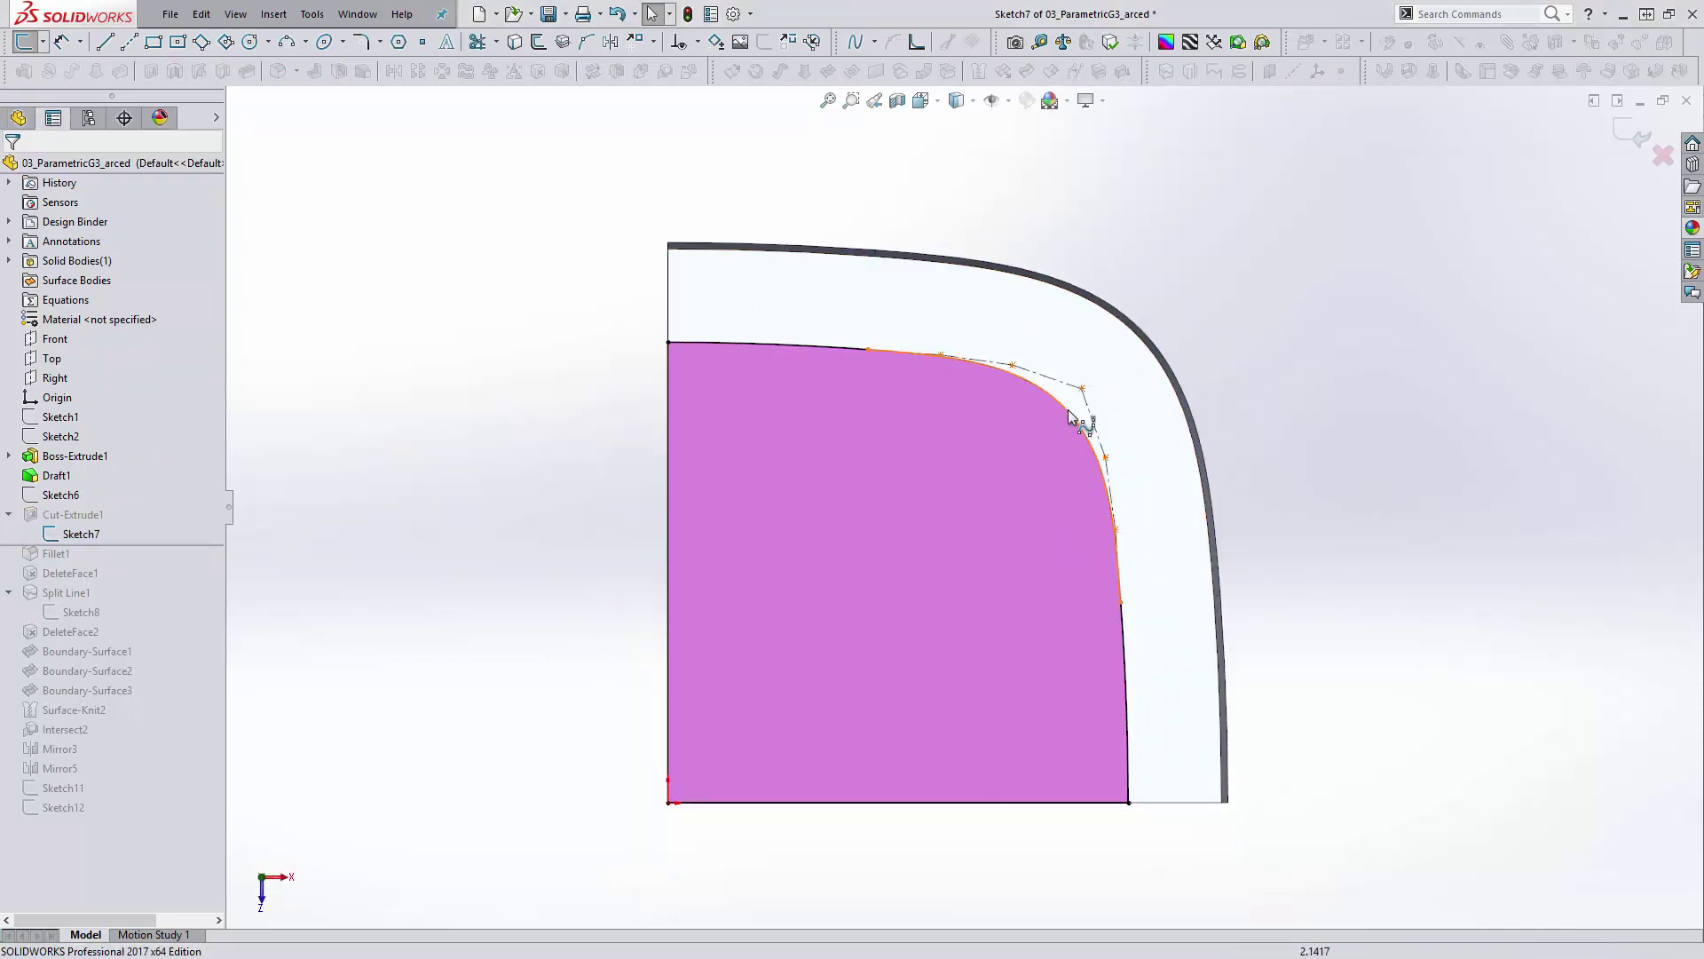
{"action": "left_click", "coordinate": [1273, 472]}
{"action": "left_click", "coordinate": [1638, 133]}
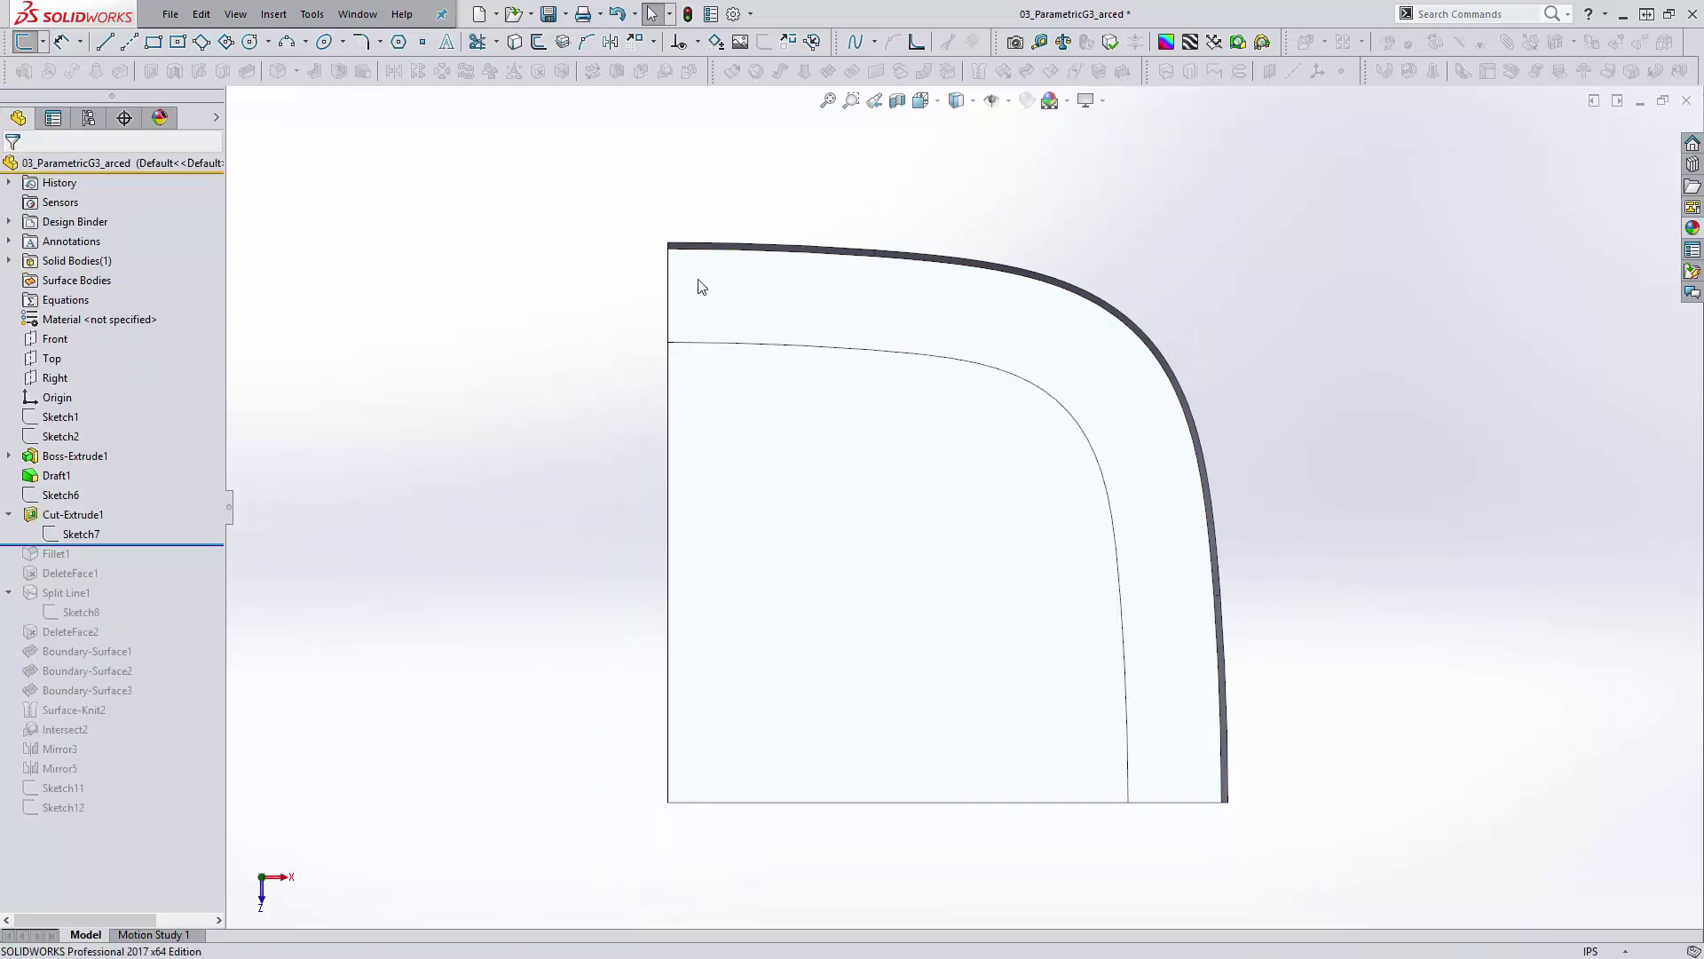
Edit Sketch6 and show a curvature comb on its first offset spline
{"action": "left_click", "coordinate": [60, 494]}
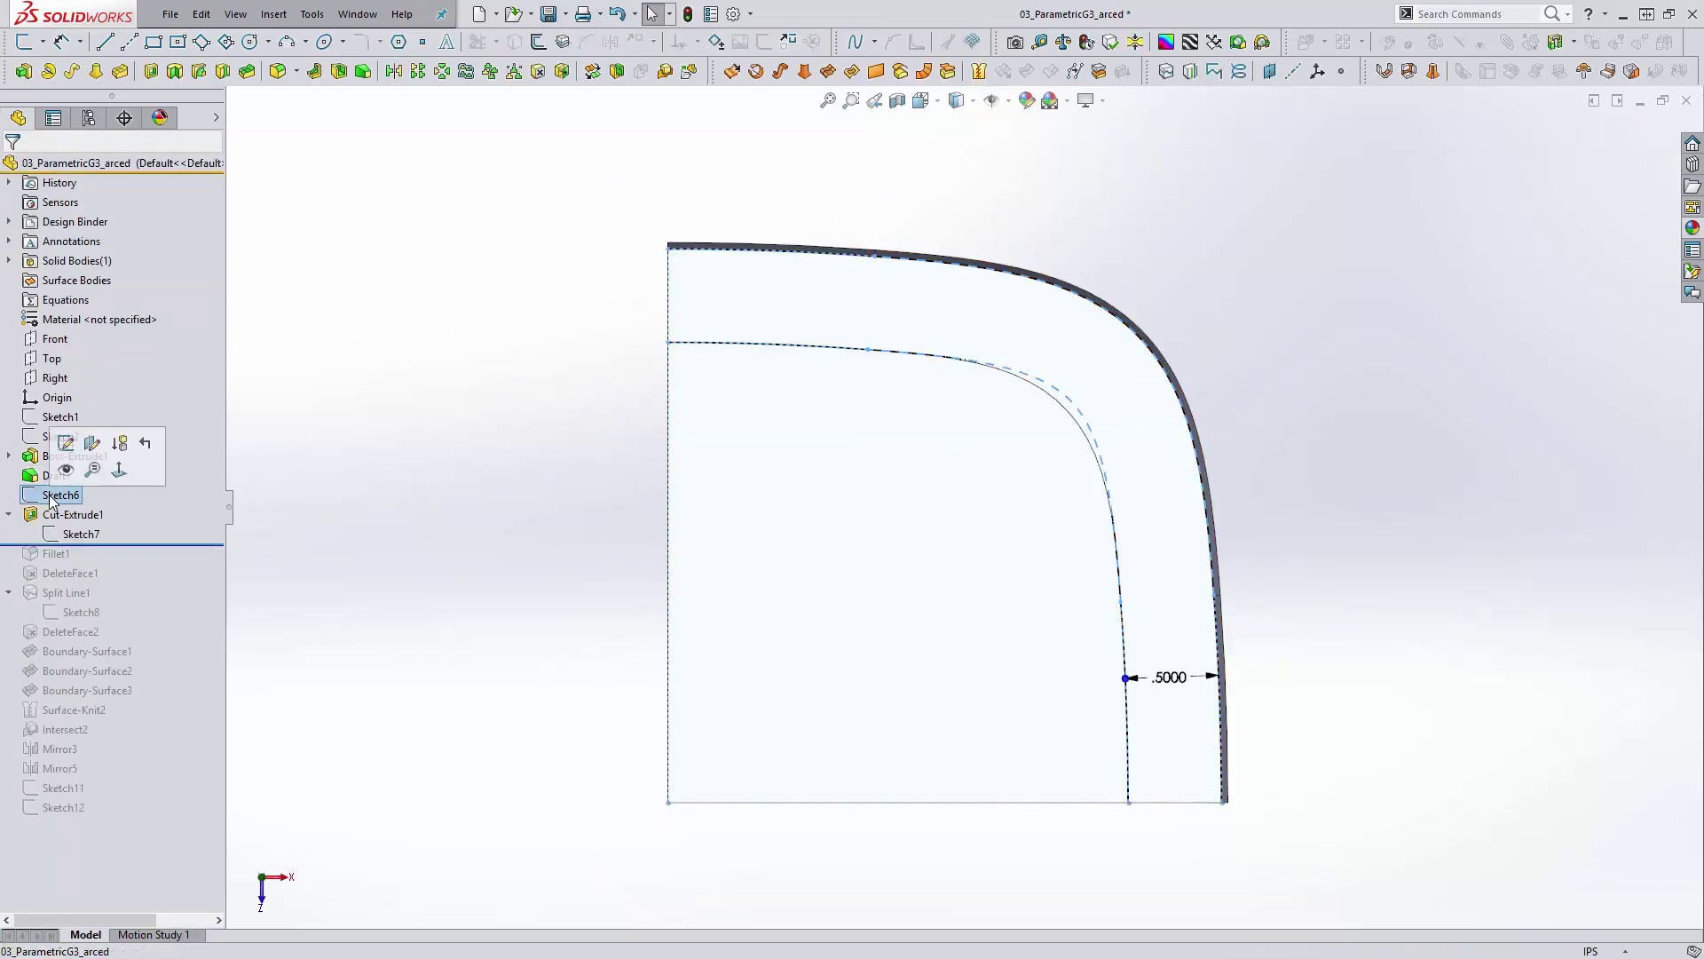
{"action": "left_click", "coordinate": [64, 444]}
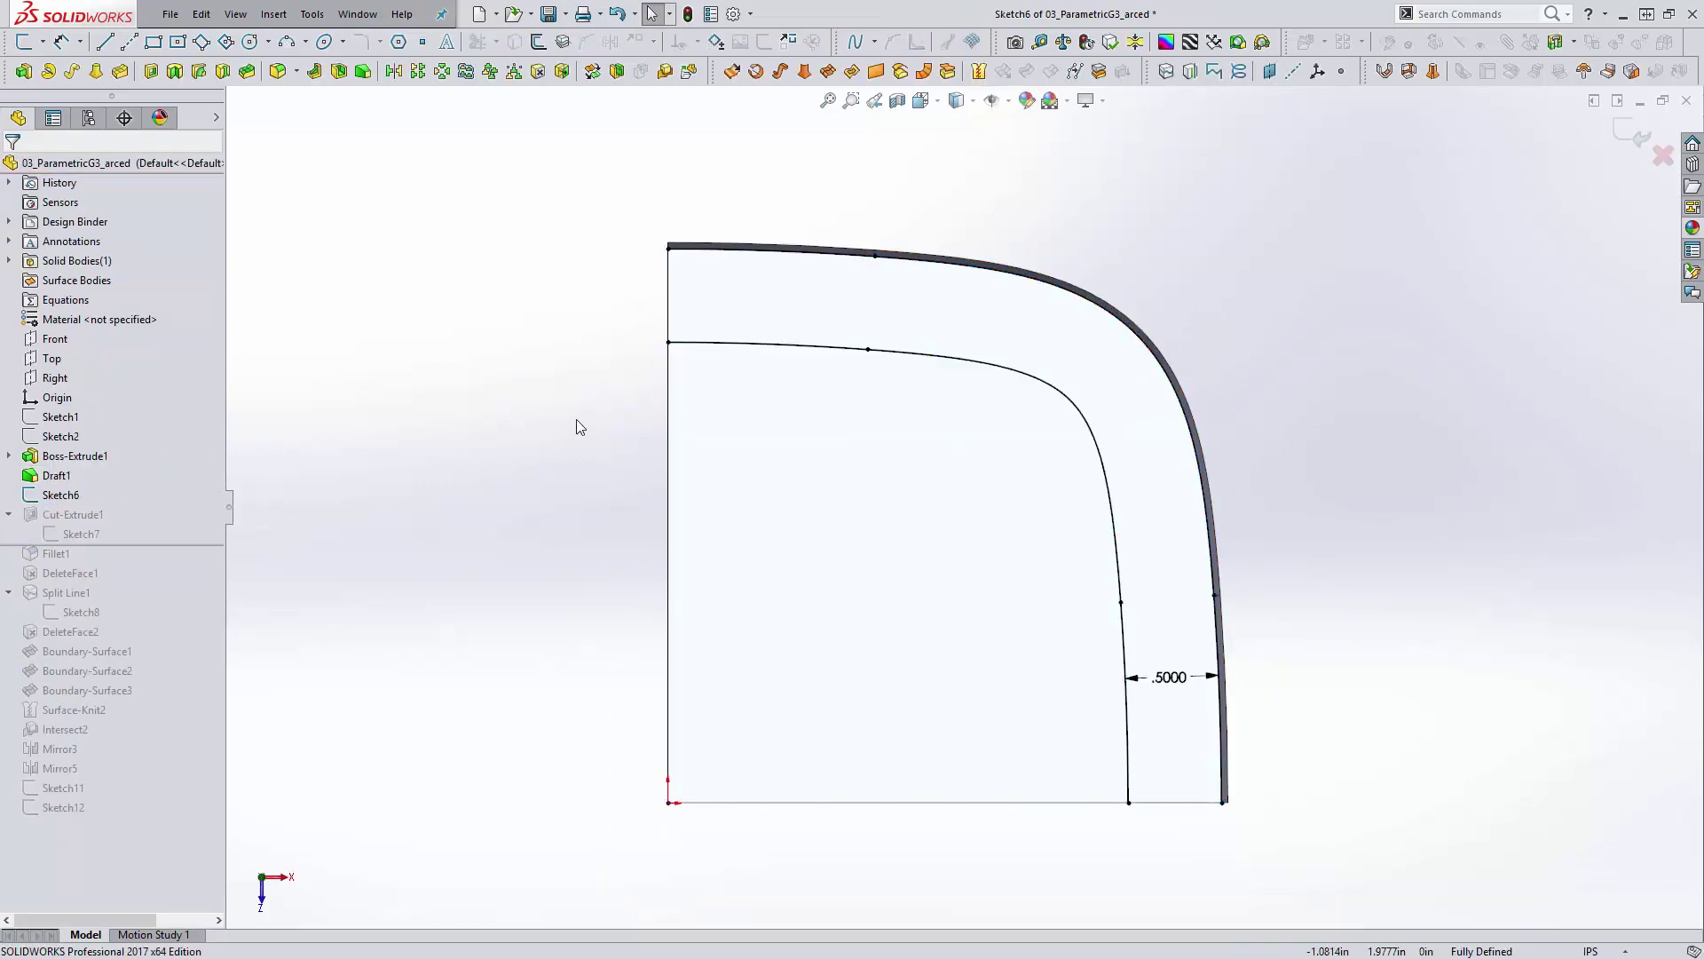
{"action": "left_click", "coordinate": [1070, 407]}
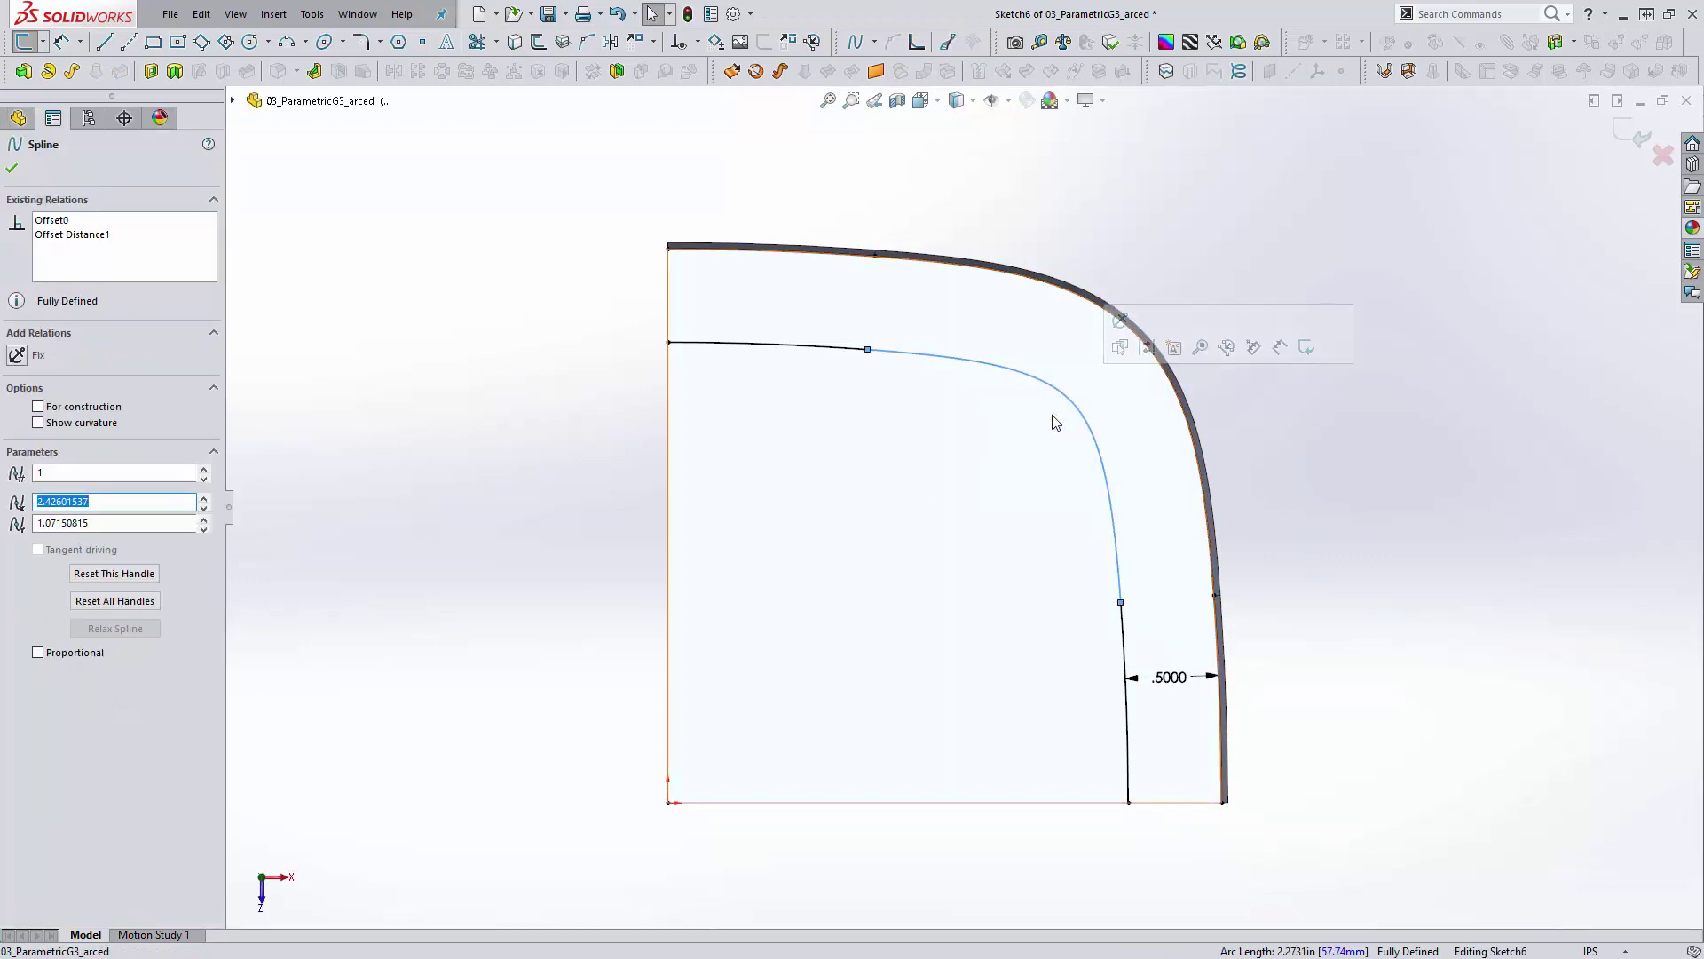
{"action": "scroll", "coordinate": [1078, 462], "scroll_direction": "up", "scroll_amount": 2}
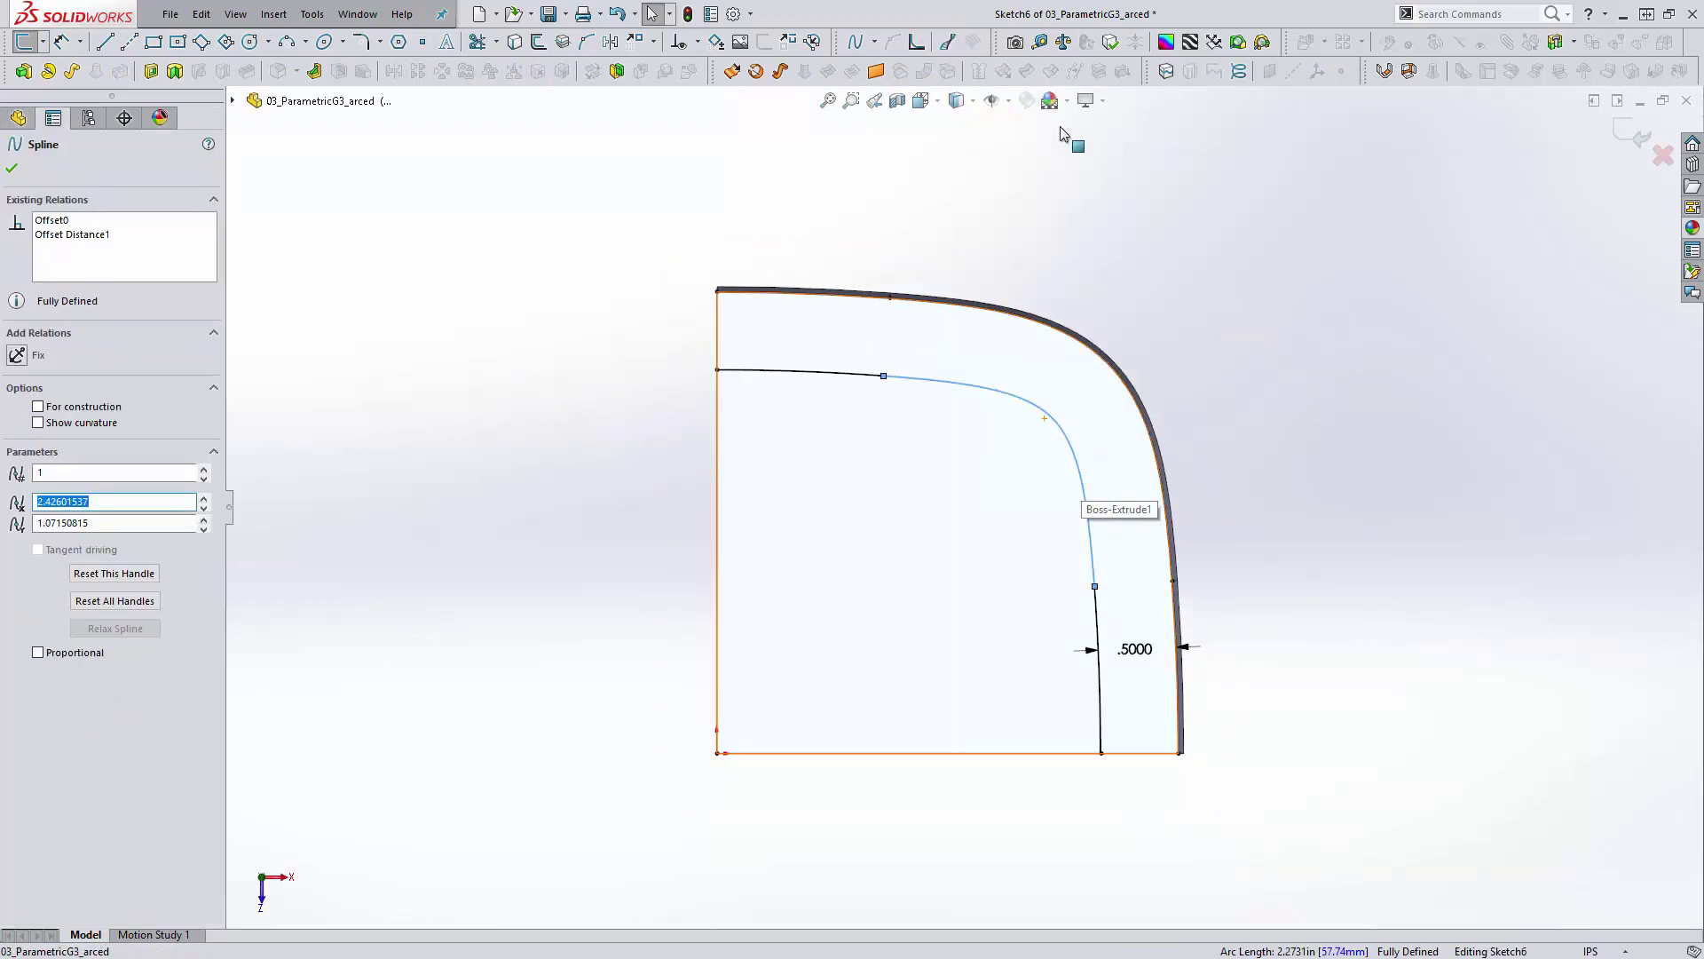
{"action": "left_click", "coordinate": [948, 42]}
{"action": "scroll", "coordinate": [1317, 453], "scroll_direction": "up", "scroll_amount": 2}
{"action": "key", "text": "Return"}
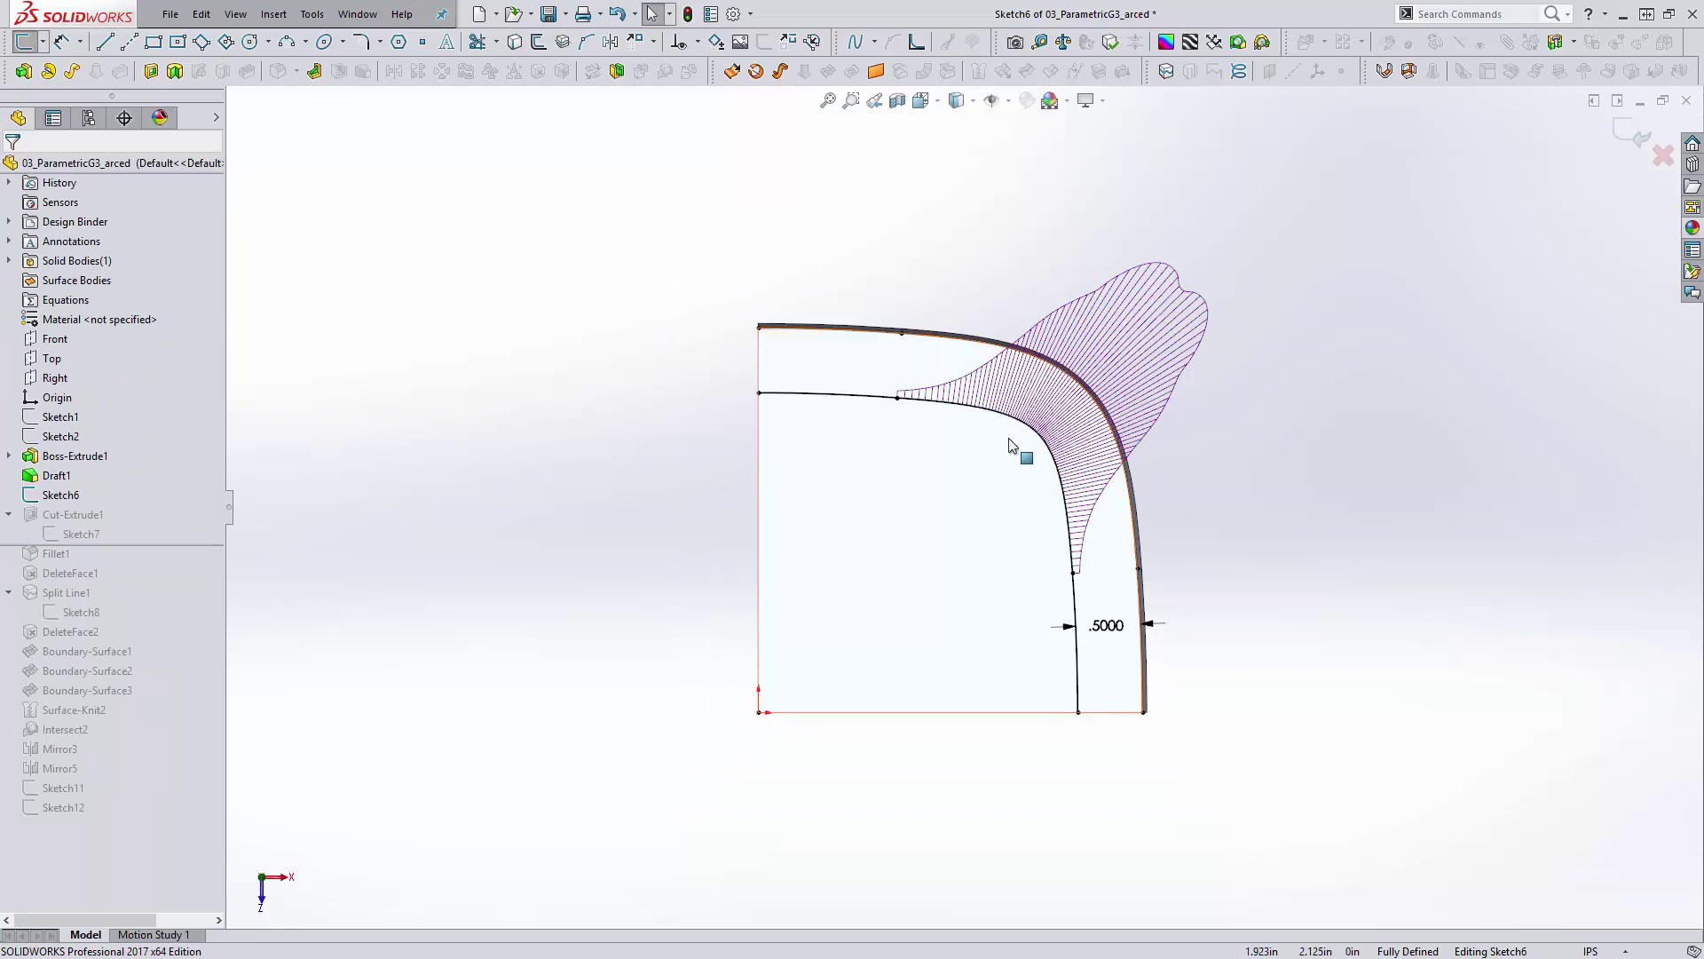
Show a curvature comb on the outer offset spline, then exit Sketch6
{"action": "left_click", "coordinate": [1027, 367]}
{"action": "left_click", "coordinate": [947, 42]}
{"action": "key", "text": "Return"}
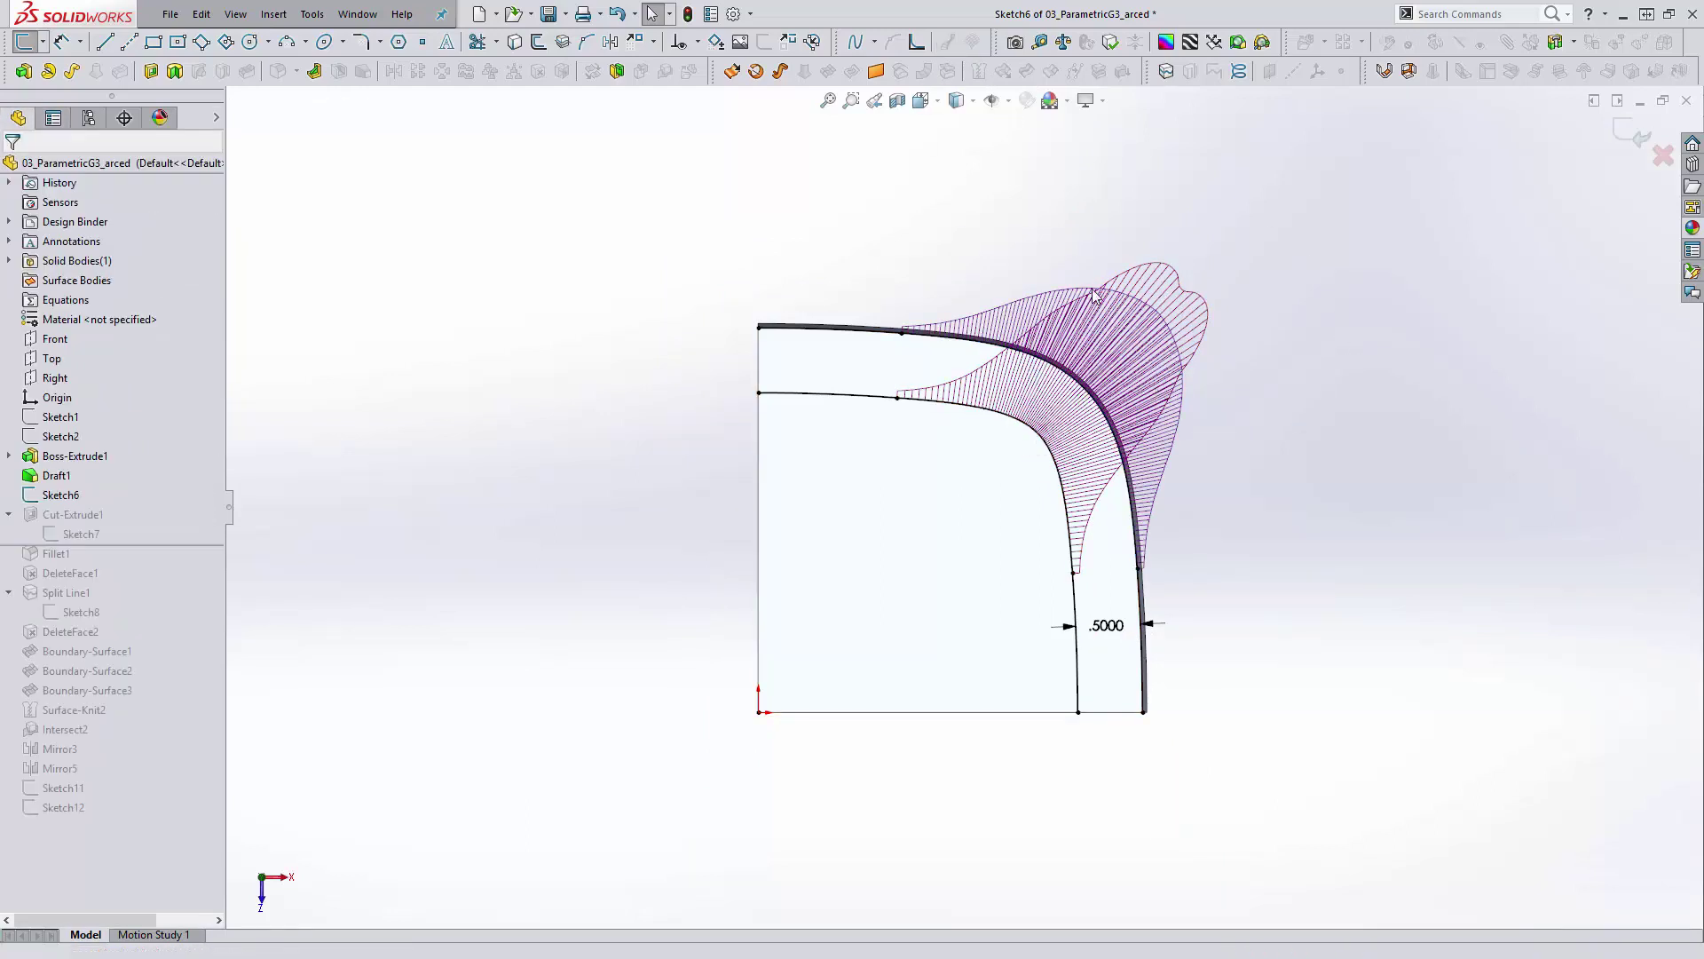
{"action": "left_click", "coordinate": [1010, 426]}
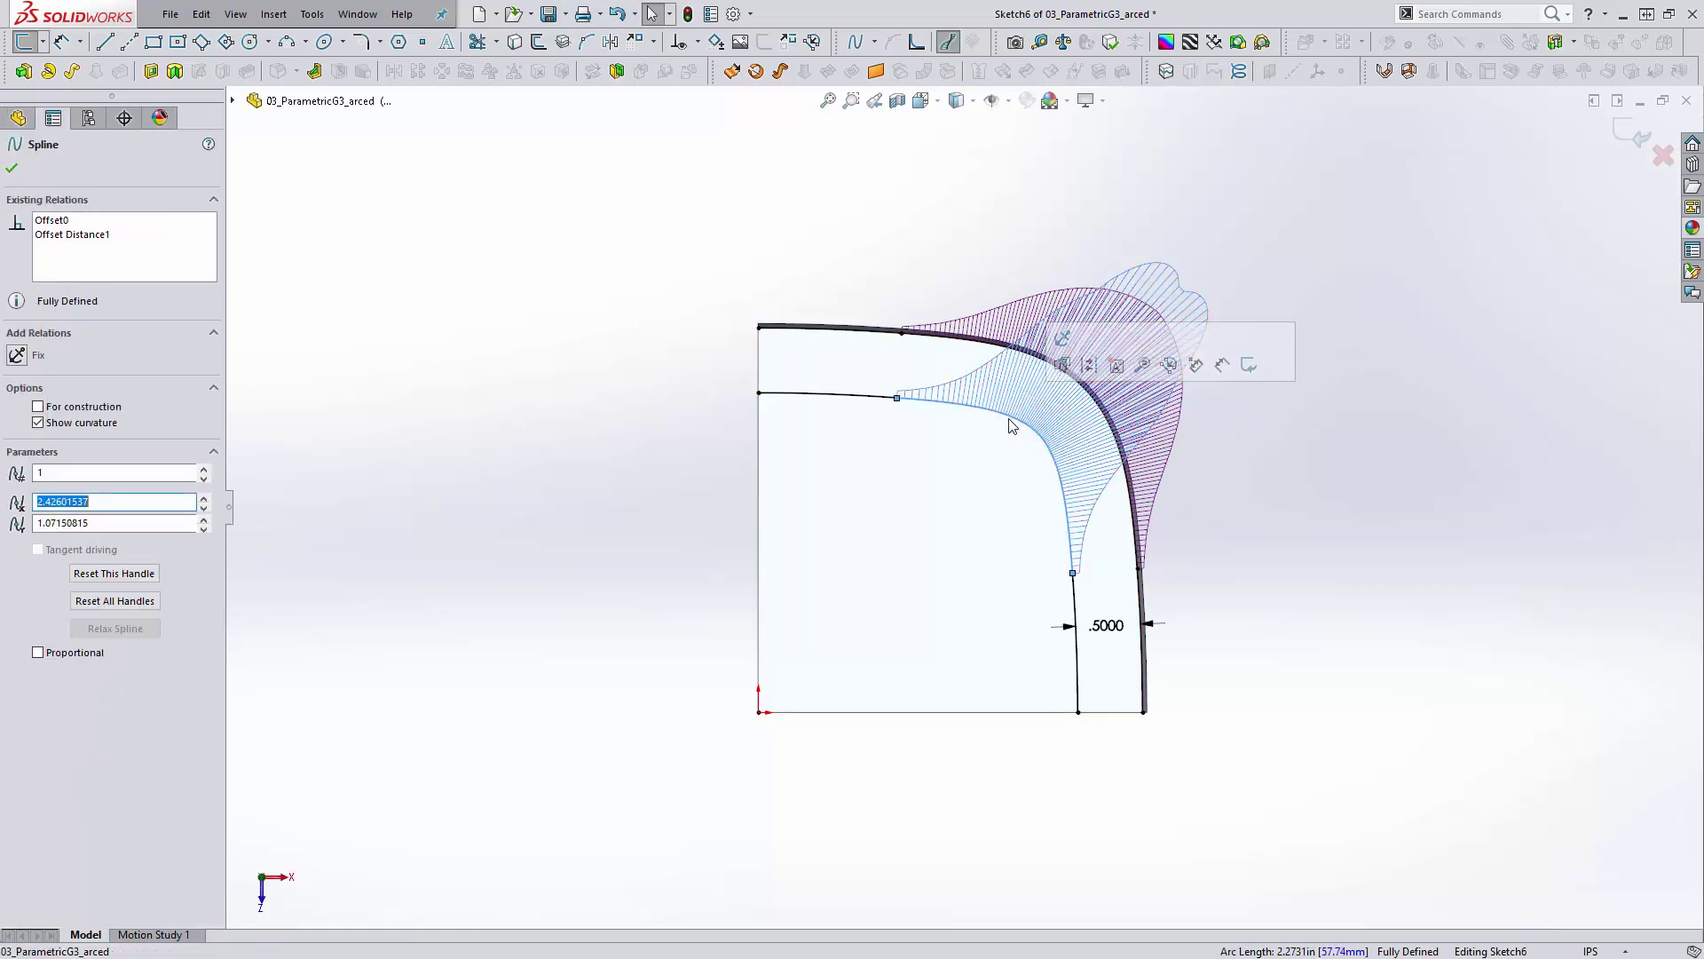
{"action": "key", "text": "Escape"}
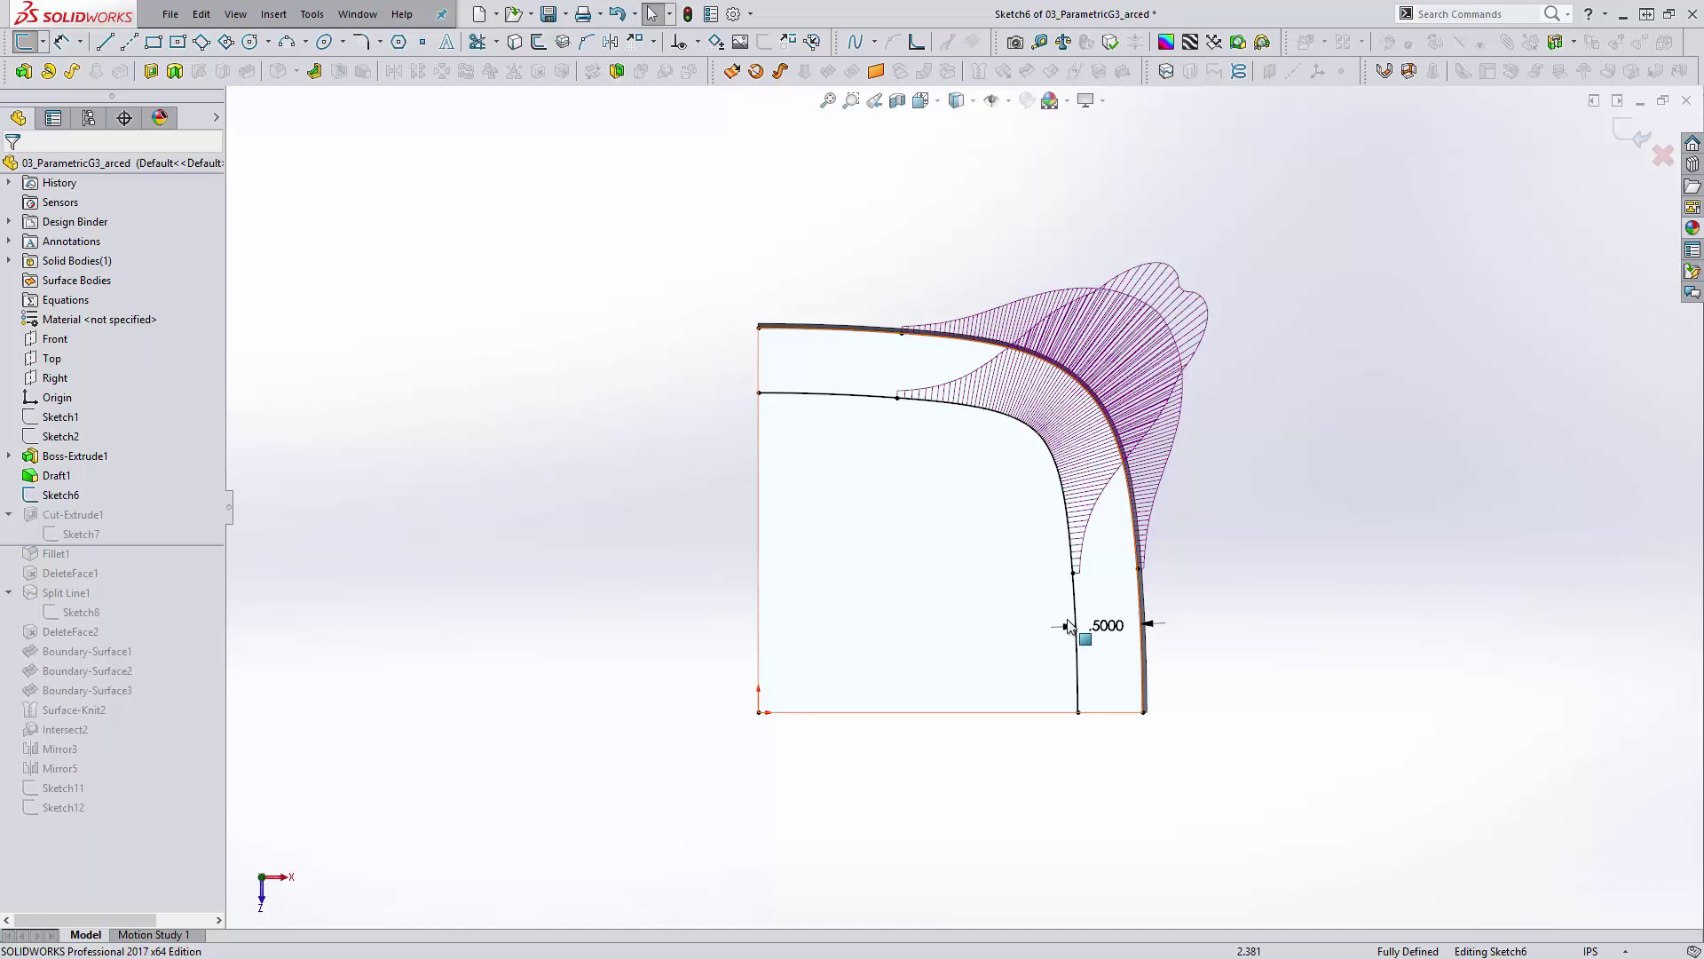
{"action": "left_click", "coordinate": [1664, 157]}
Edit Sketch7 with Sketch2's geometry shown as a reference
{"action": "left_click", "coordinate": [81, 533]}
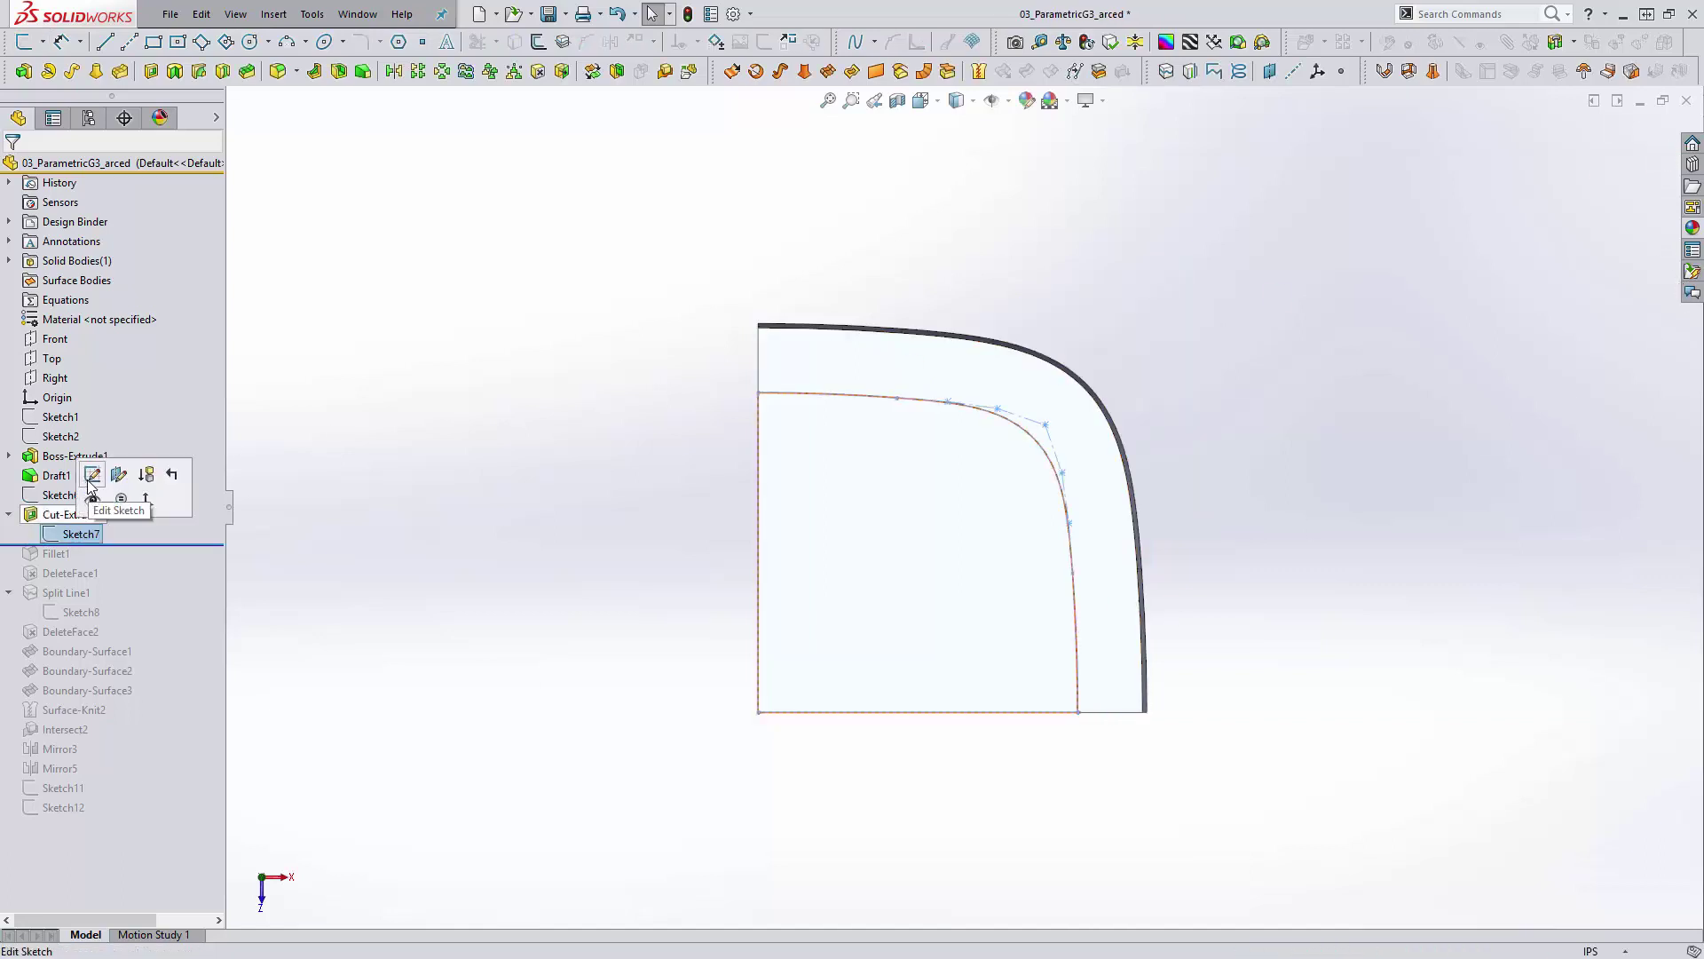
{"action": "left_click", "coordinate": [90, 478]}
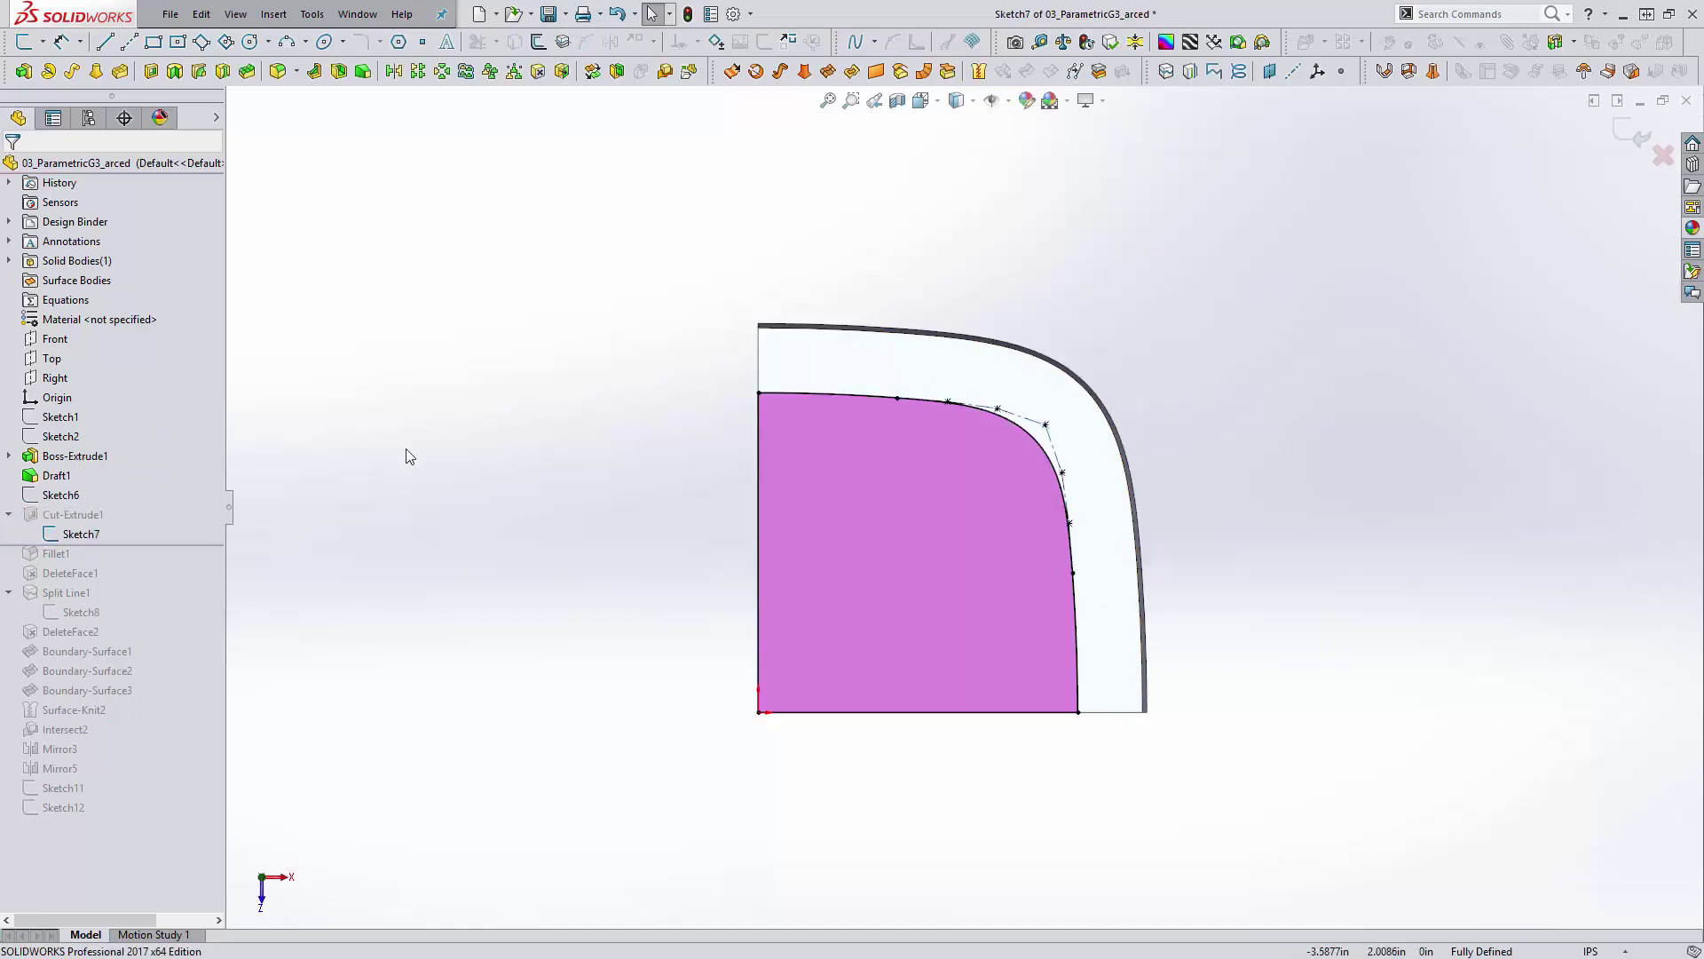
{"action": "left_click", "coordinate": [76, 444]}
{"action": "left_click", "coordinate": [113, 471]}
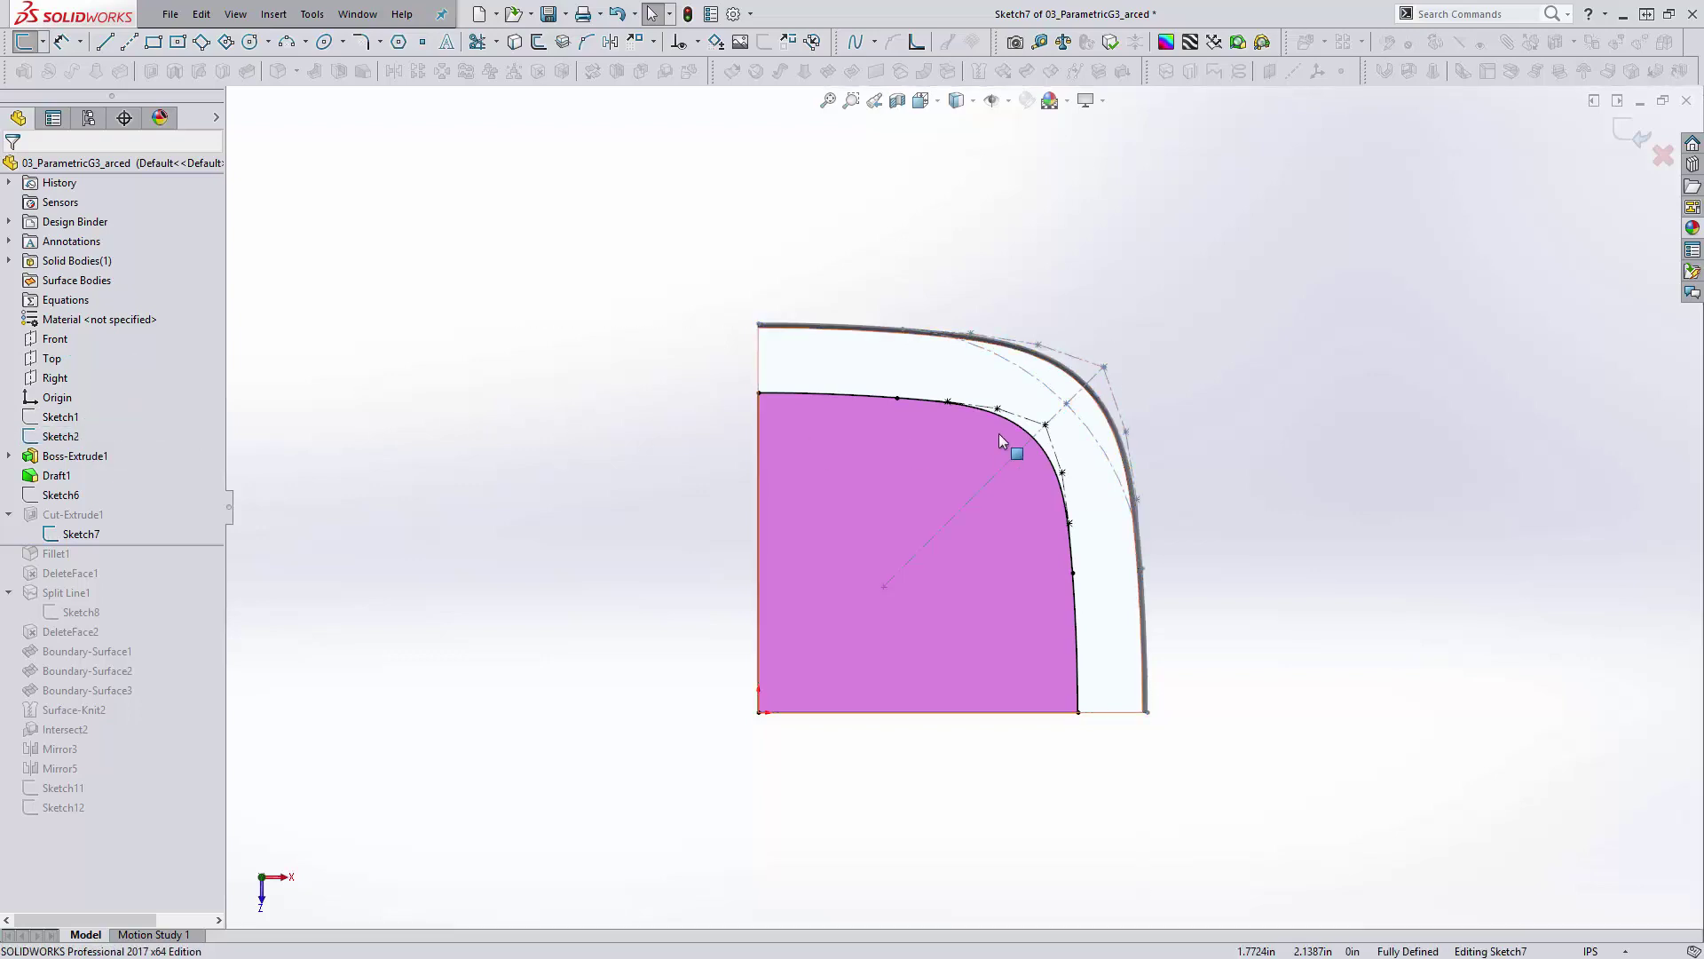
{"action": "scroll", "coordinate": [1016, 399], "scroll_direction": "down", "scroll_amount": 5}
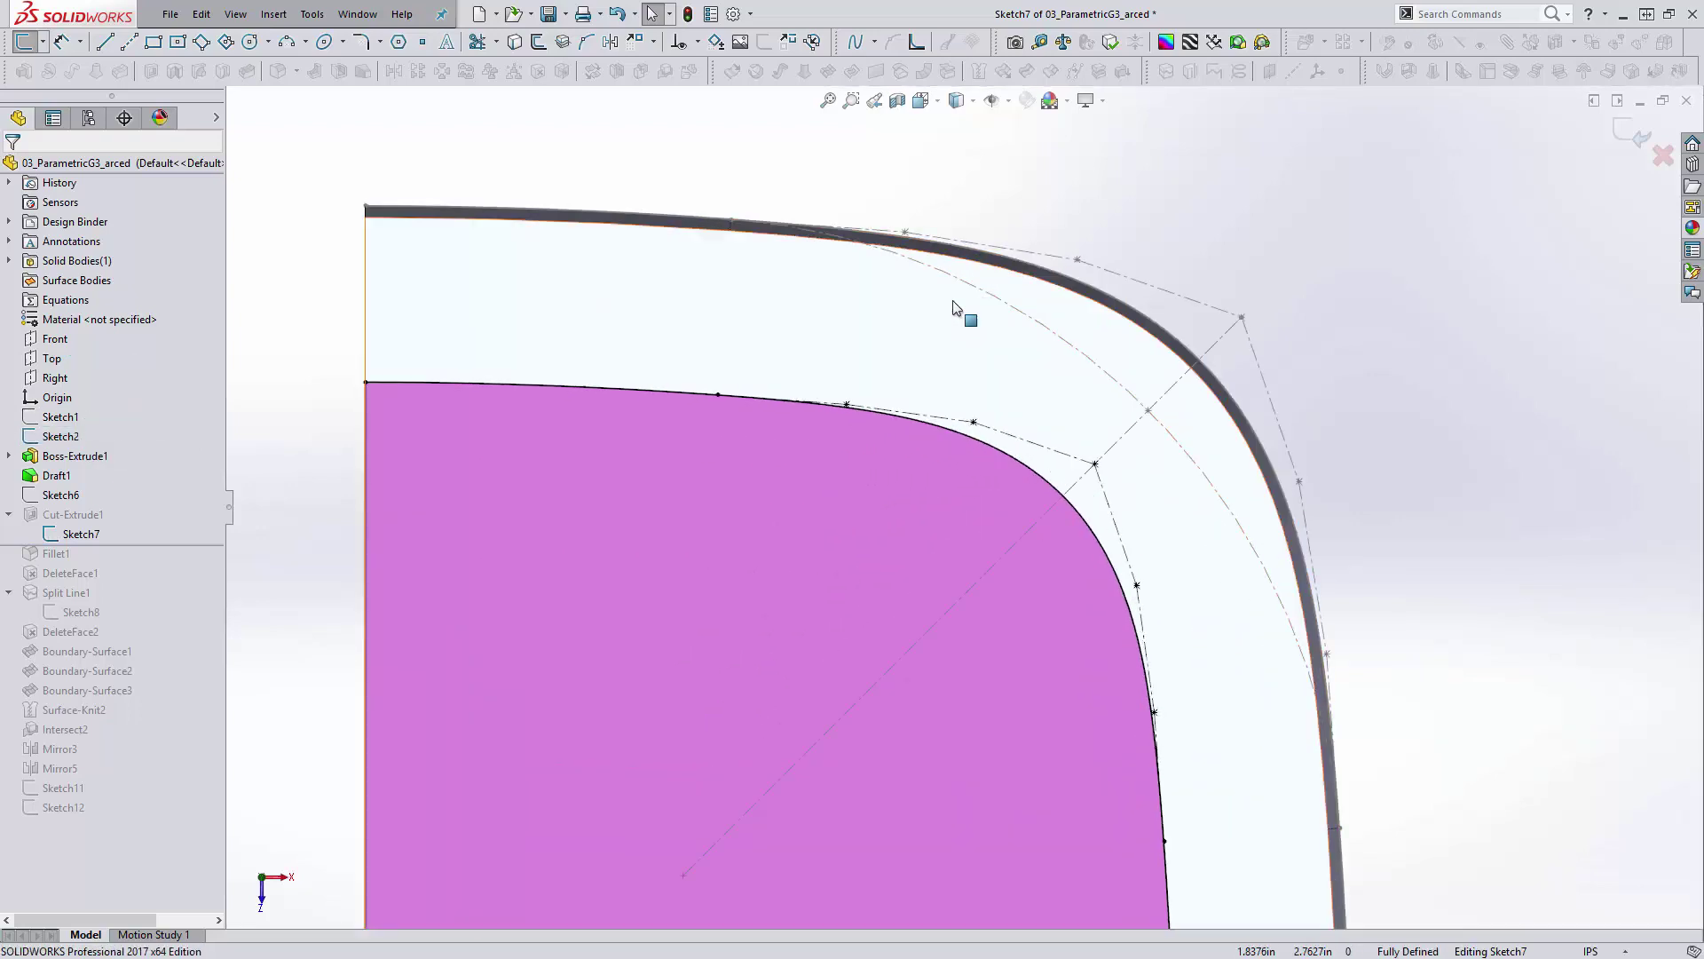
{"action": "scroll", "coordinate": [950, 487], "scroll_direction": "up", "scroll_amount": 2}
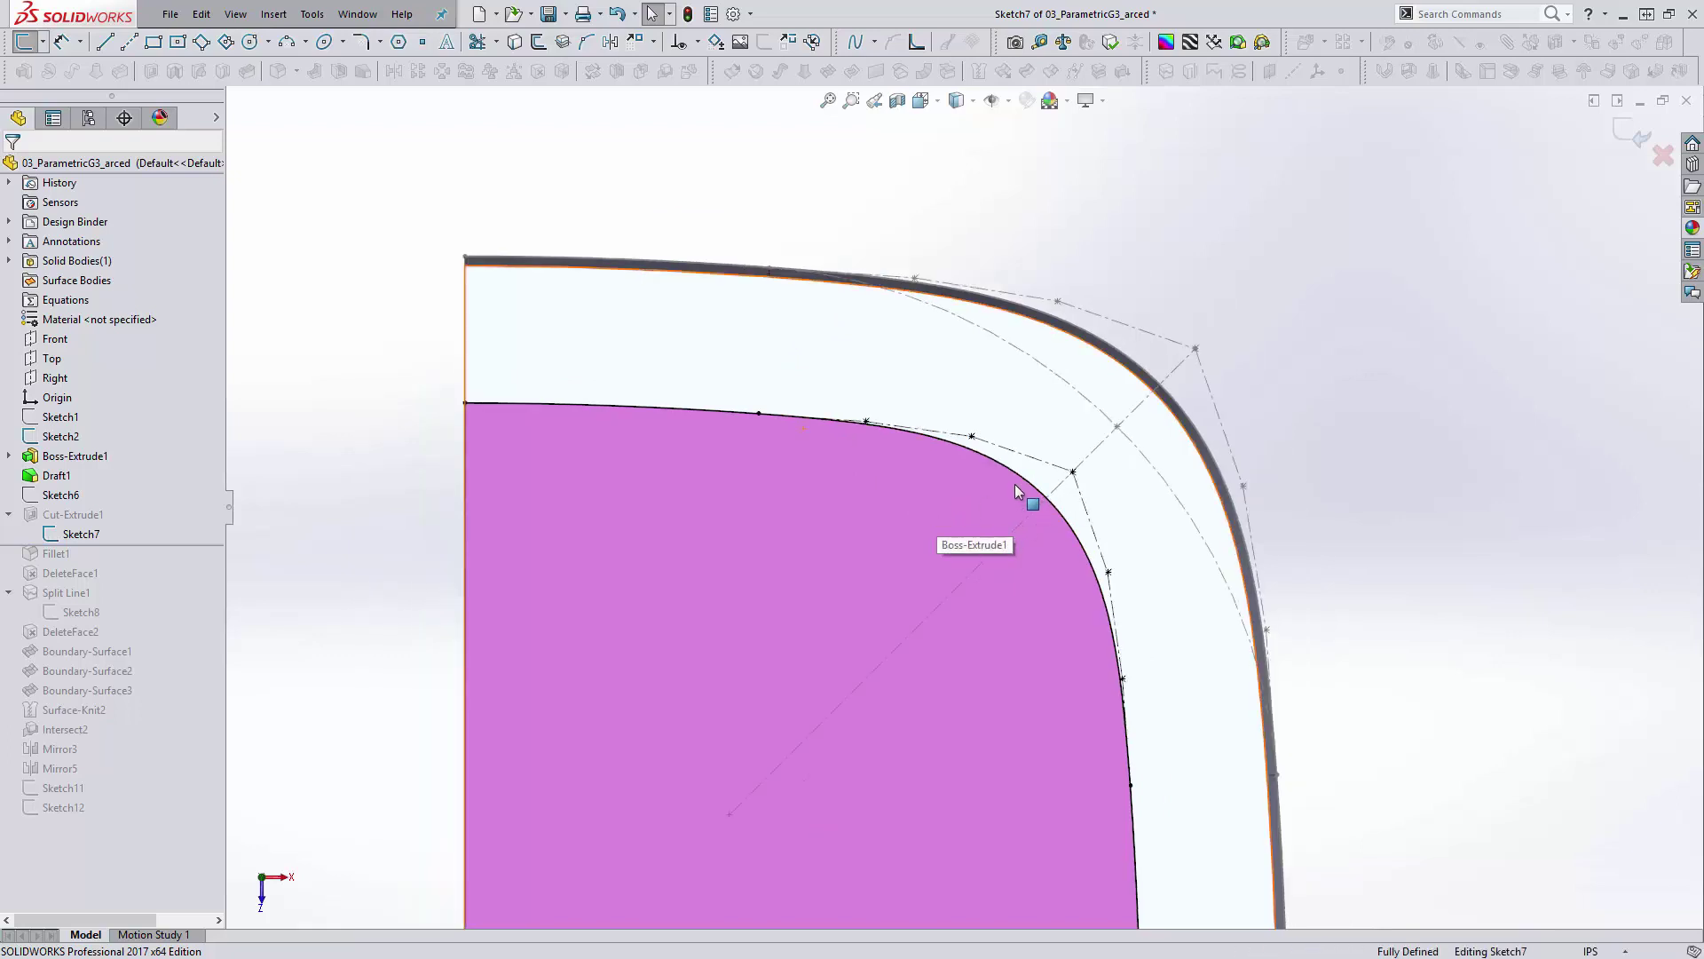
{"action": "left_click", "coordinate": [1017, 490]}
{"action": "left_click", "coordinate": [882, 175]}
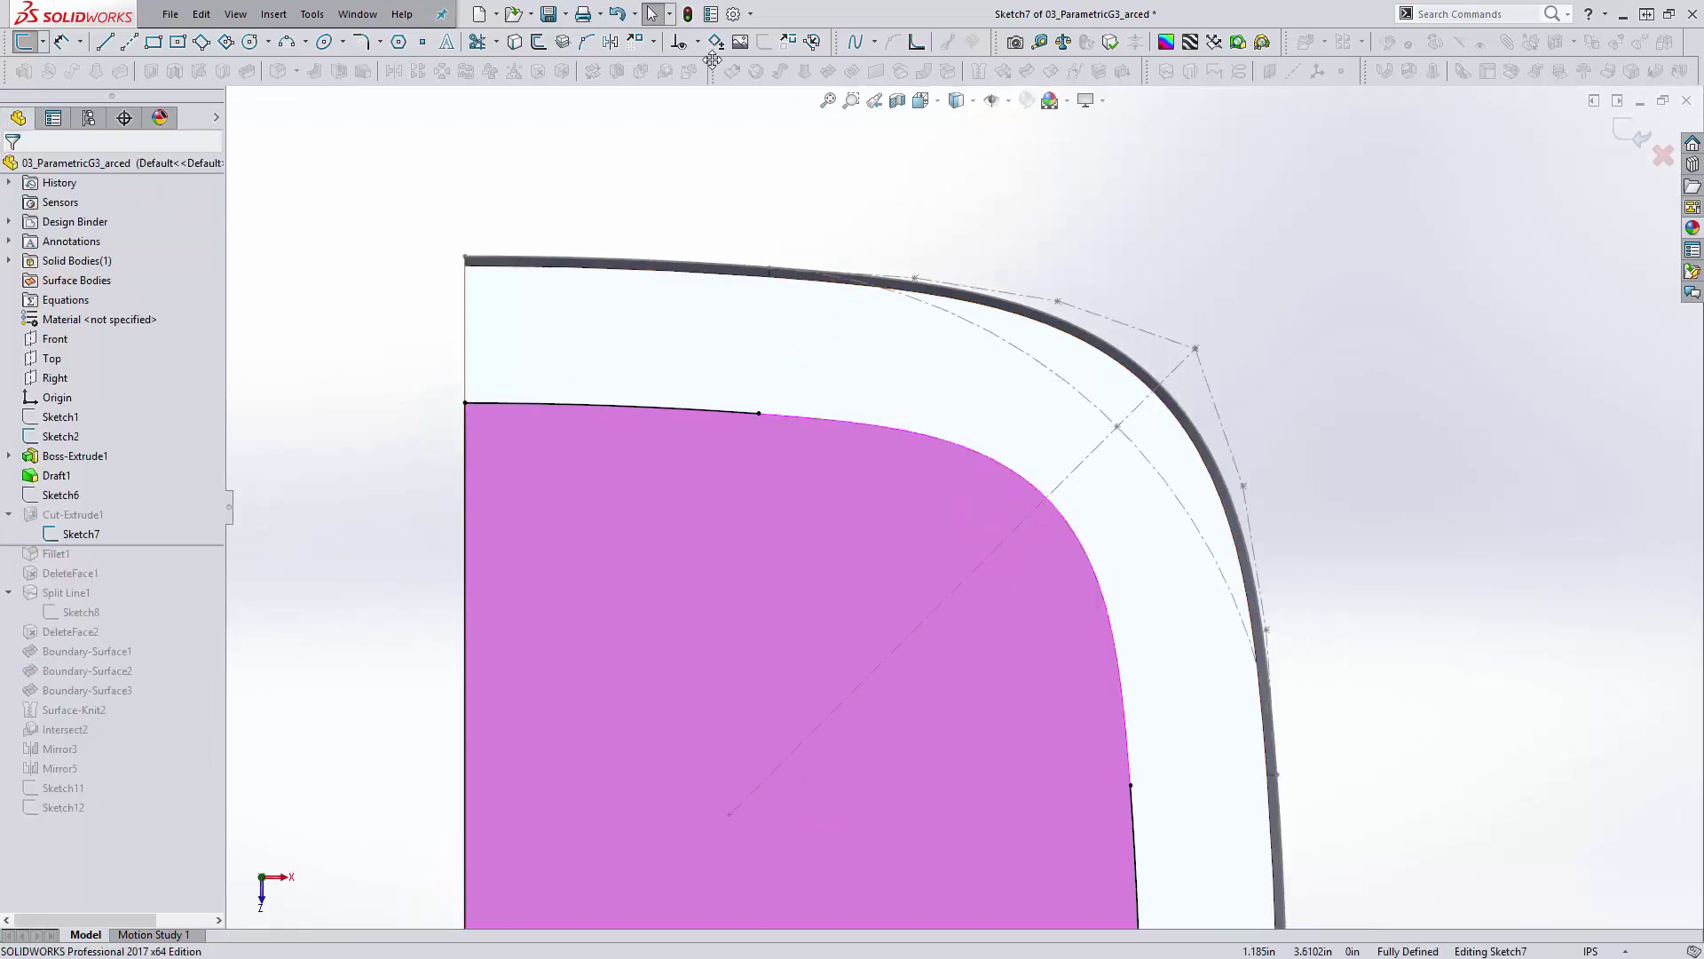
Draw a Bezier style spline across the inner corner and raise it to degree 5
{"action": "left_click", "coordinate": [875, 42]}
{"action": "left_click", "coordinate": [897, 86]}
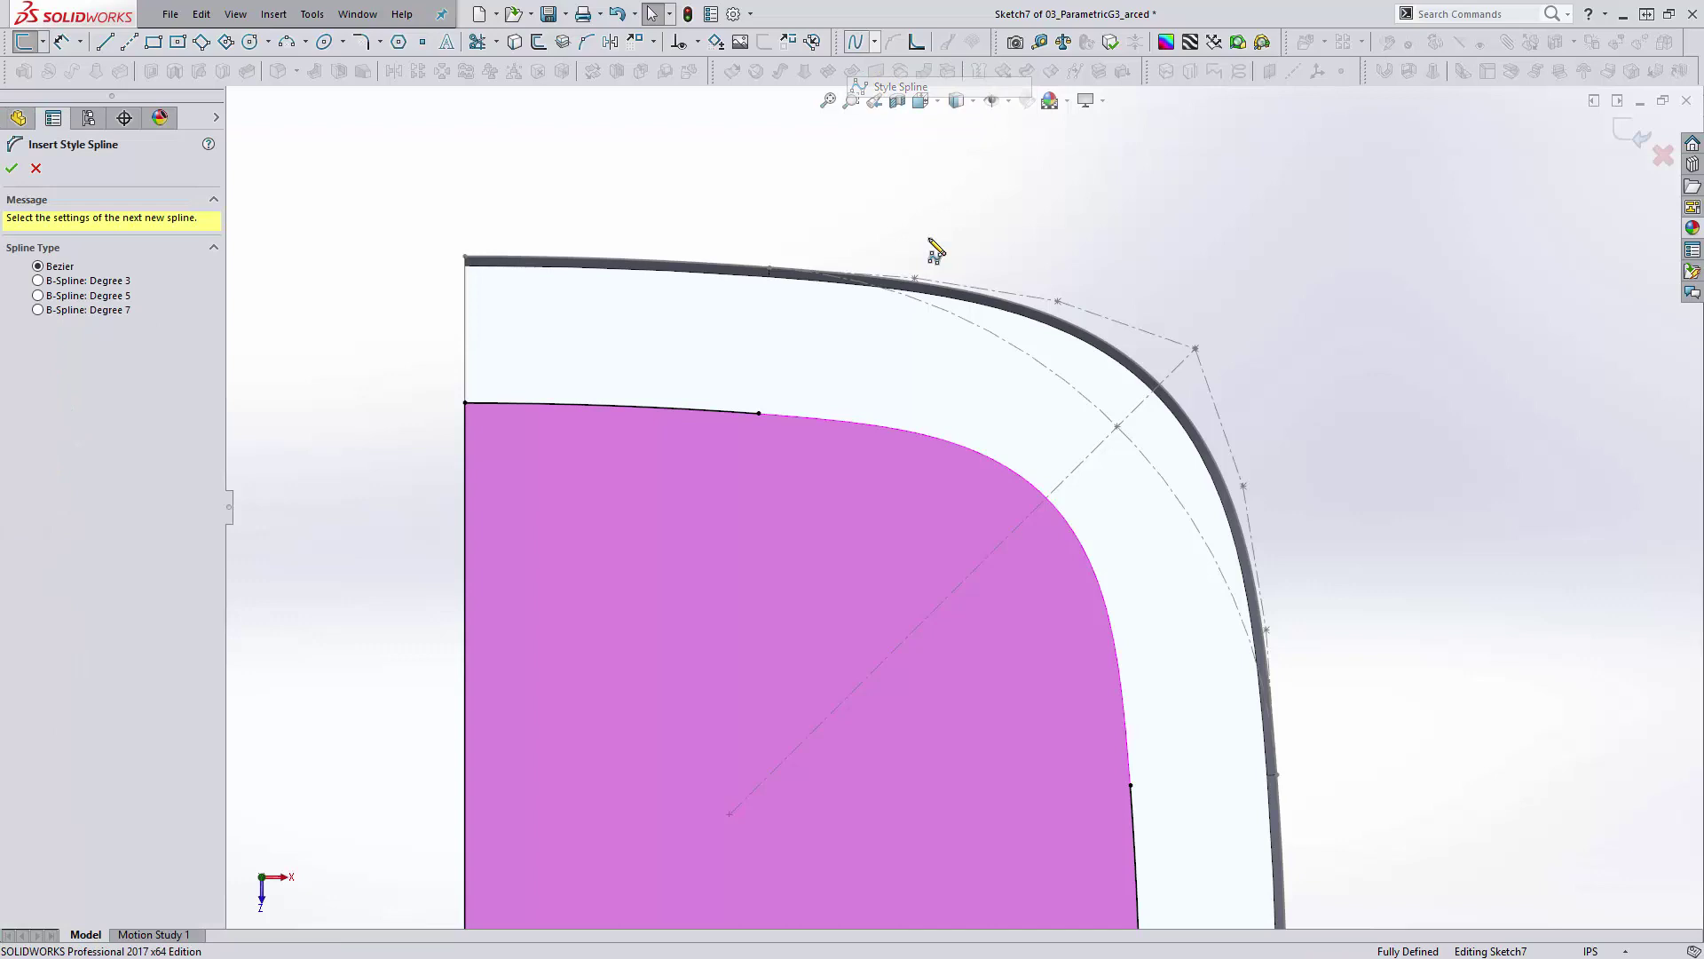
{"action": "scroll", "coordinate": [986, 514], "scroll_direction": "up", "scroll_amount": 1}
{"action": "left_click", "coordinate": [793, 429]}
{"action": "left_click", "coordinate": [959, 419]}
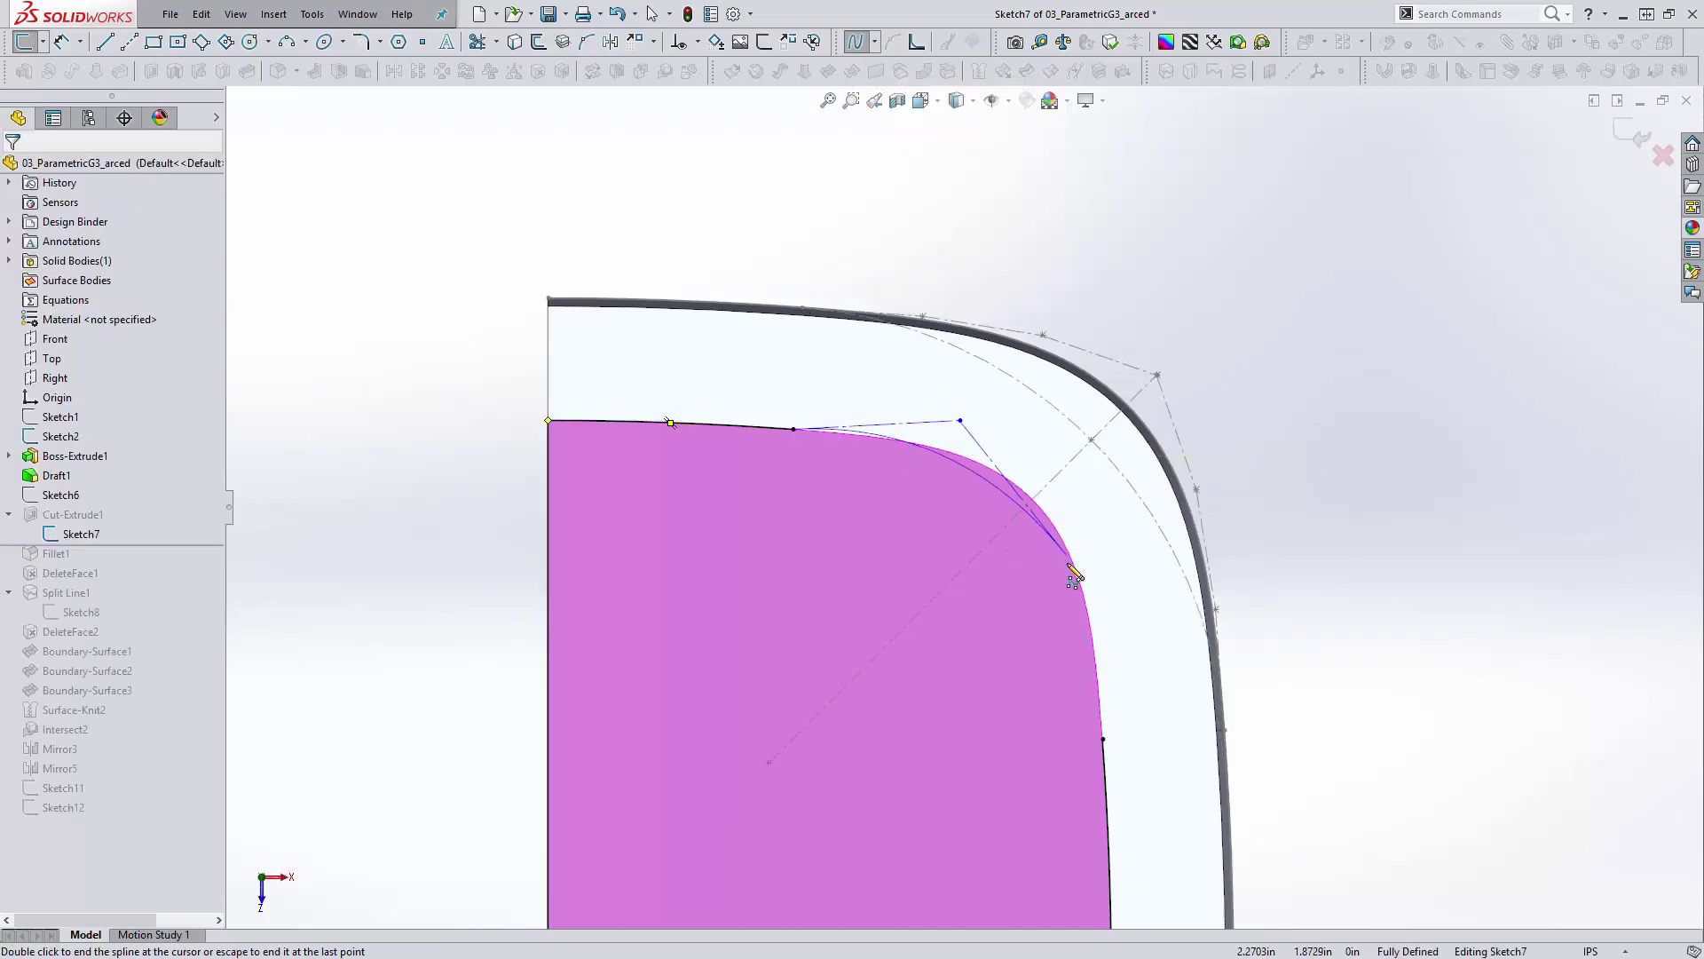
{"action": "left_click", "coordinate": [1068, 556]}
{"action": "double_click", "coordinate": [1103, 738]}
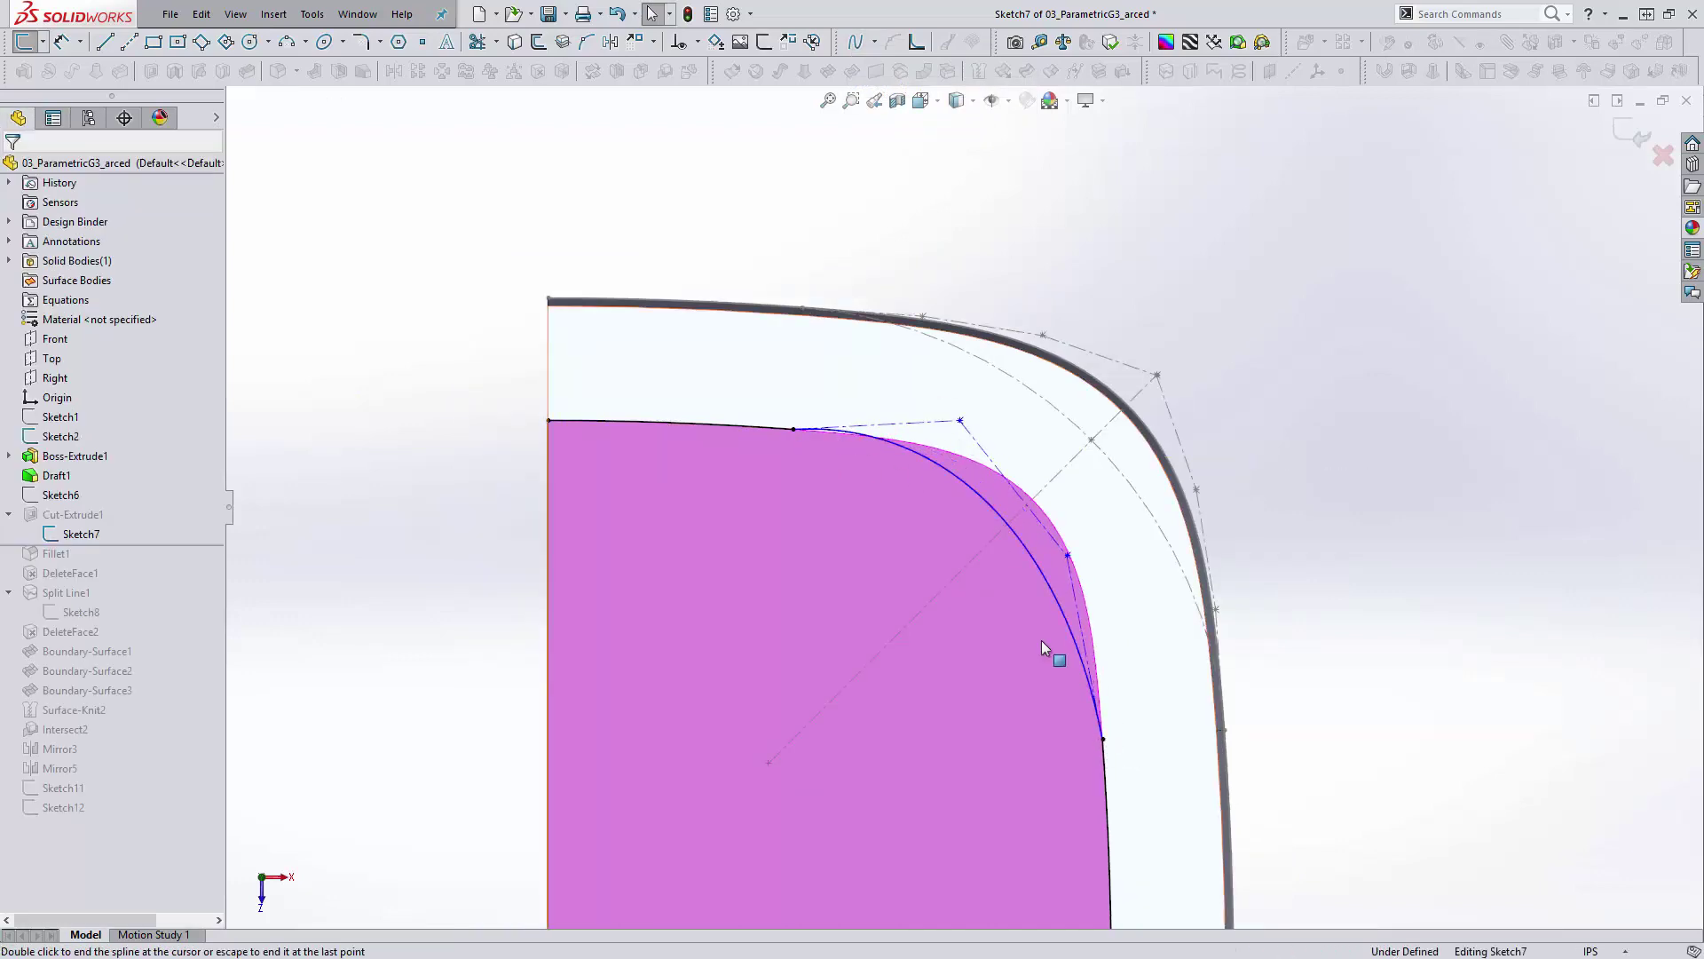
{"action": "key", "text": "Escape"}
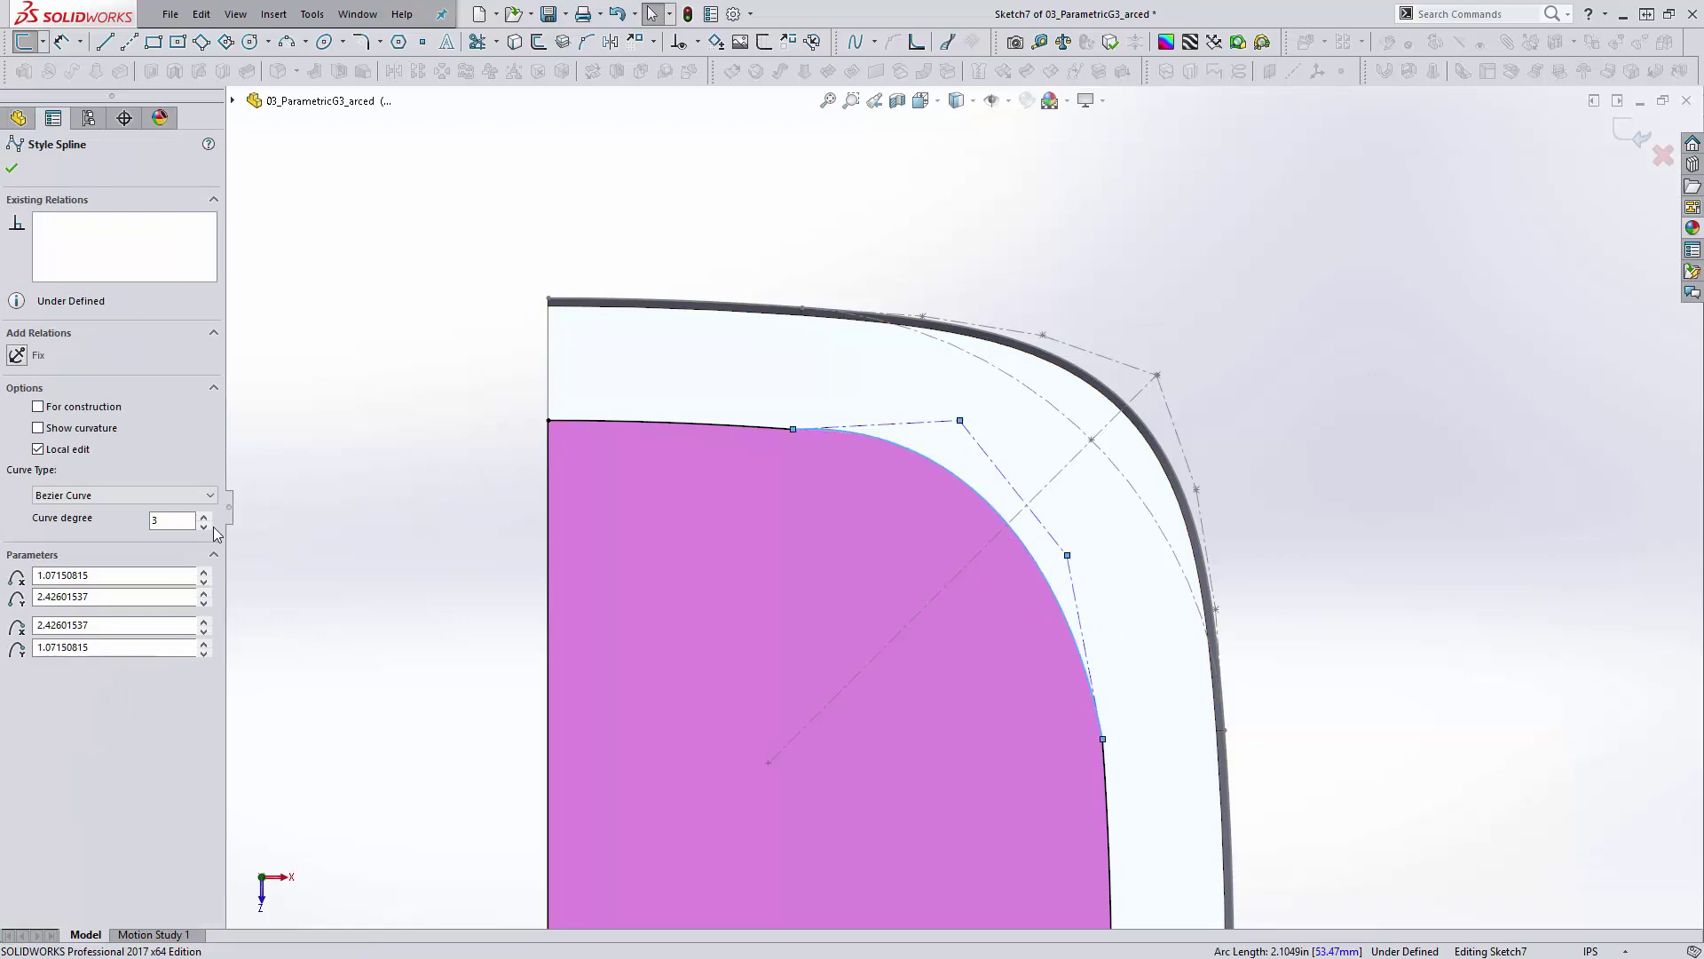
{"action": "left_click", "coordinate": [204, 515]}
{"action": "left_click", "coordinate": [204, 515]}
{"action": "left_click", "coordinate": [203, 515]}
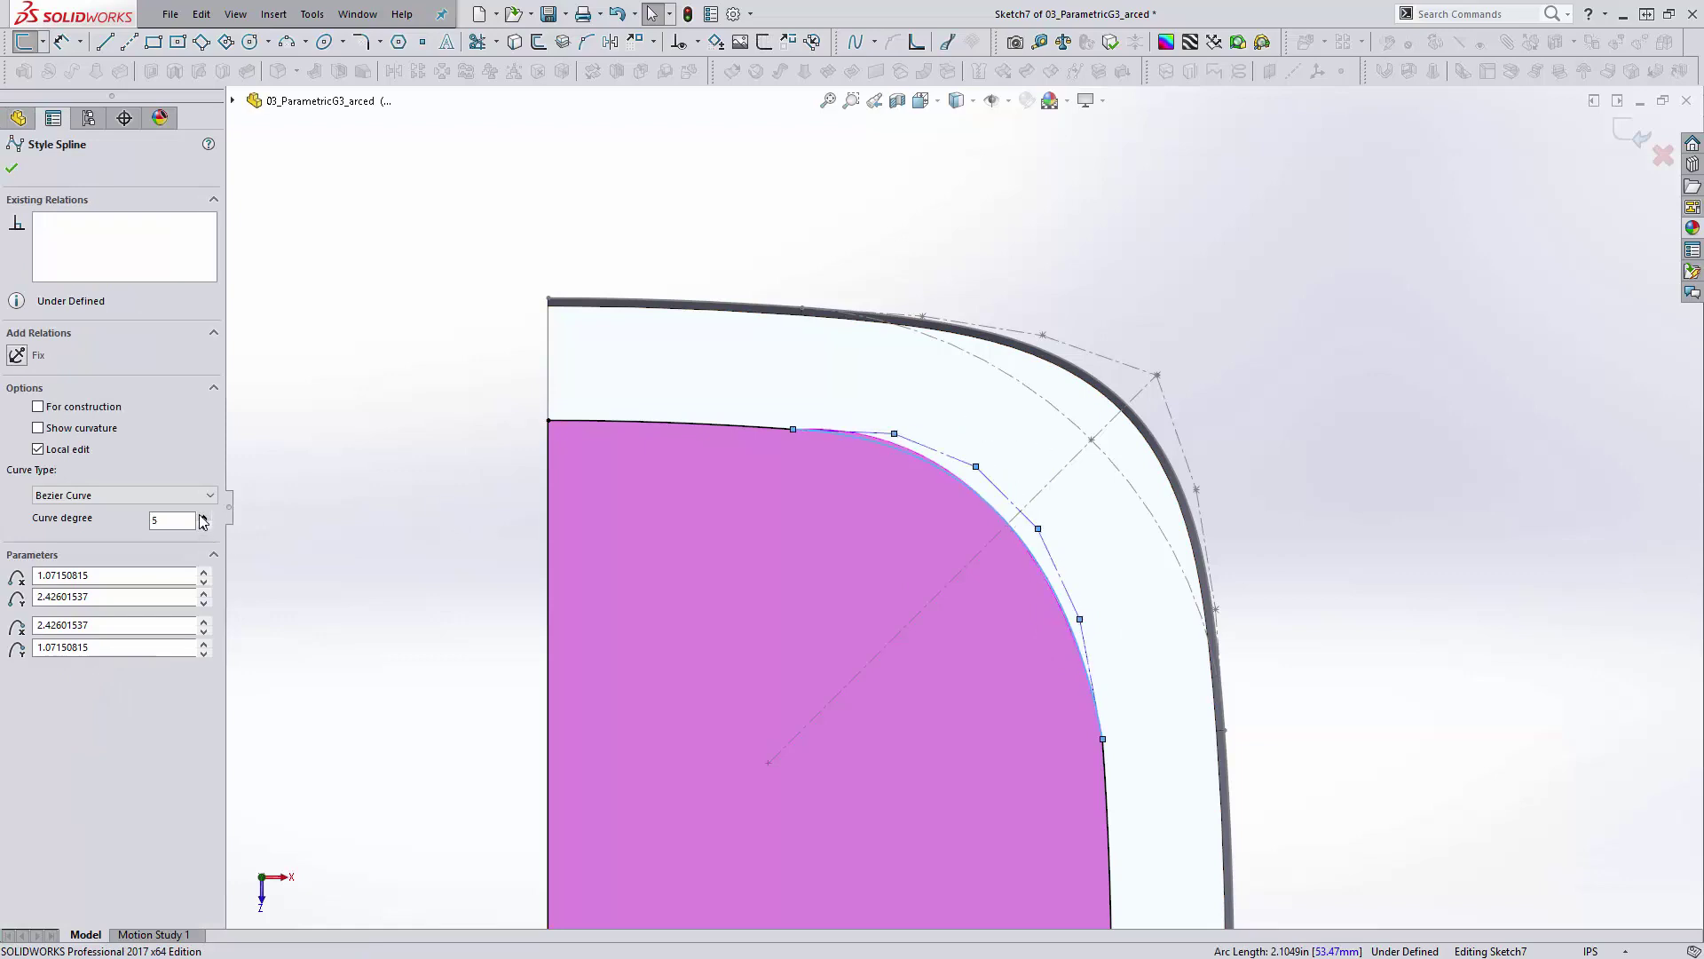
Accept the new spline and make it parallel to the outer edge curve
{"action": "left_click", "coordinate": [388, 527]}
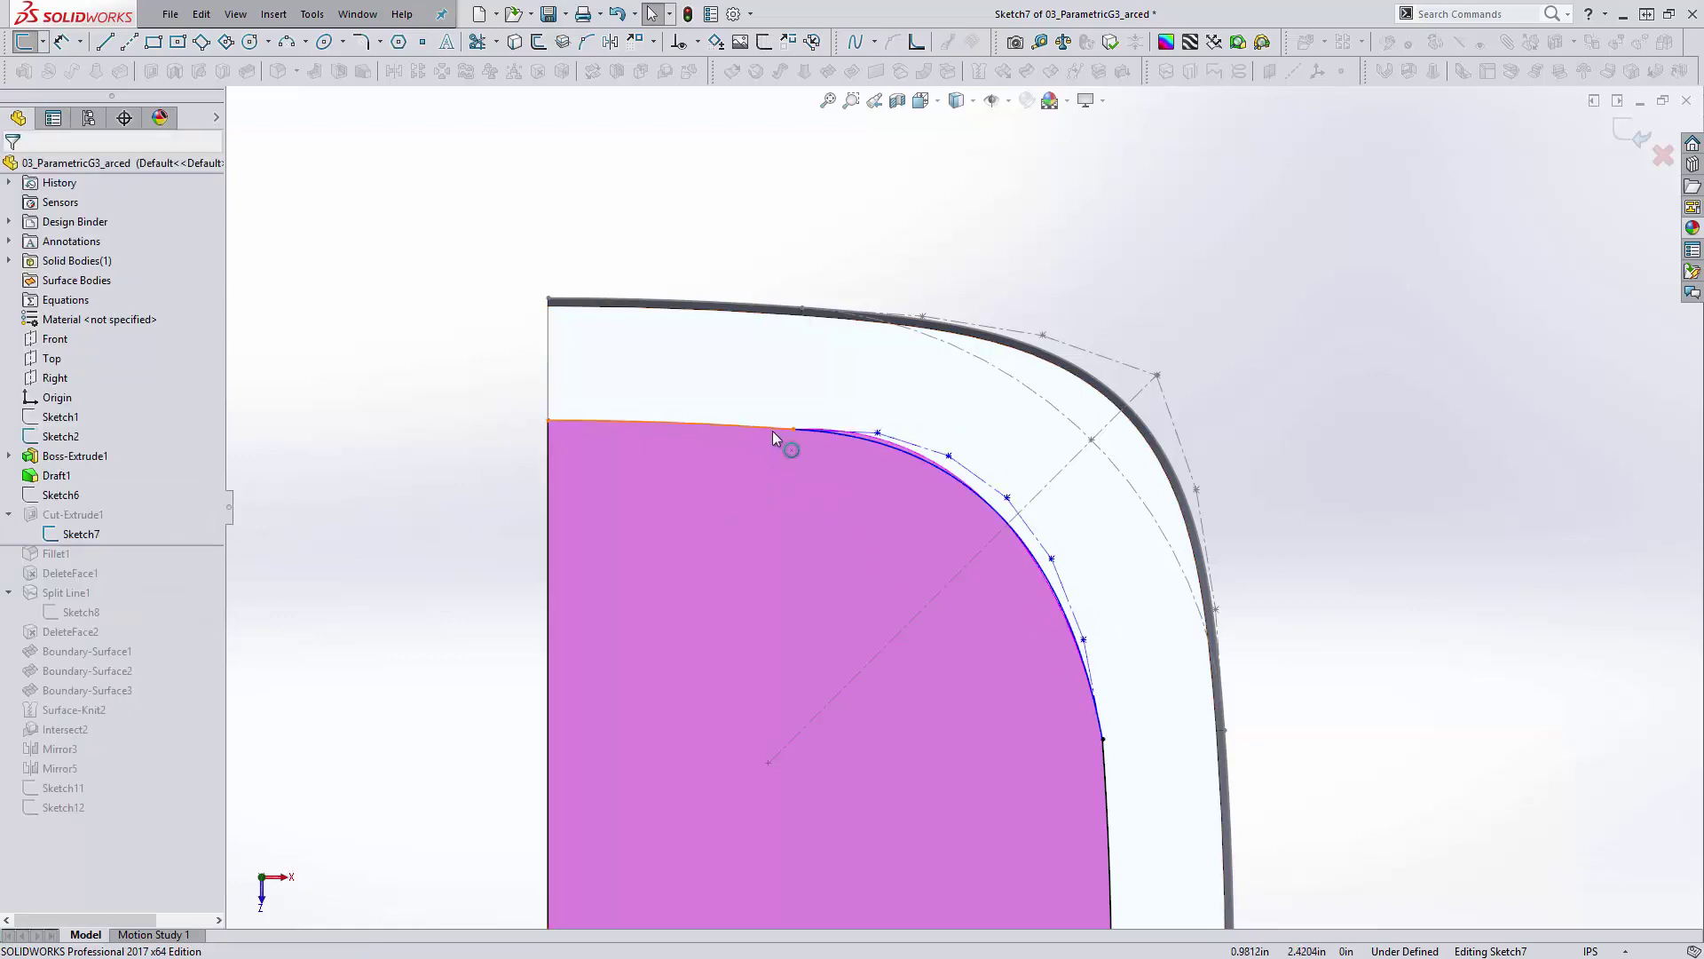
{"action": "scroll", "coordinate": [1013, 358], "scroll_direction": "down", "scroll_amount": 3}
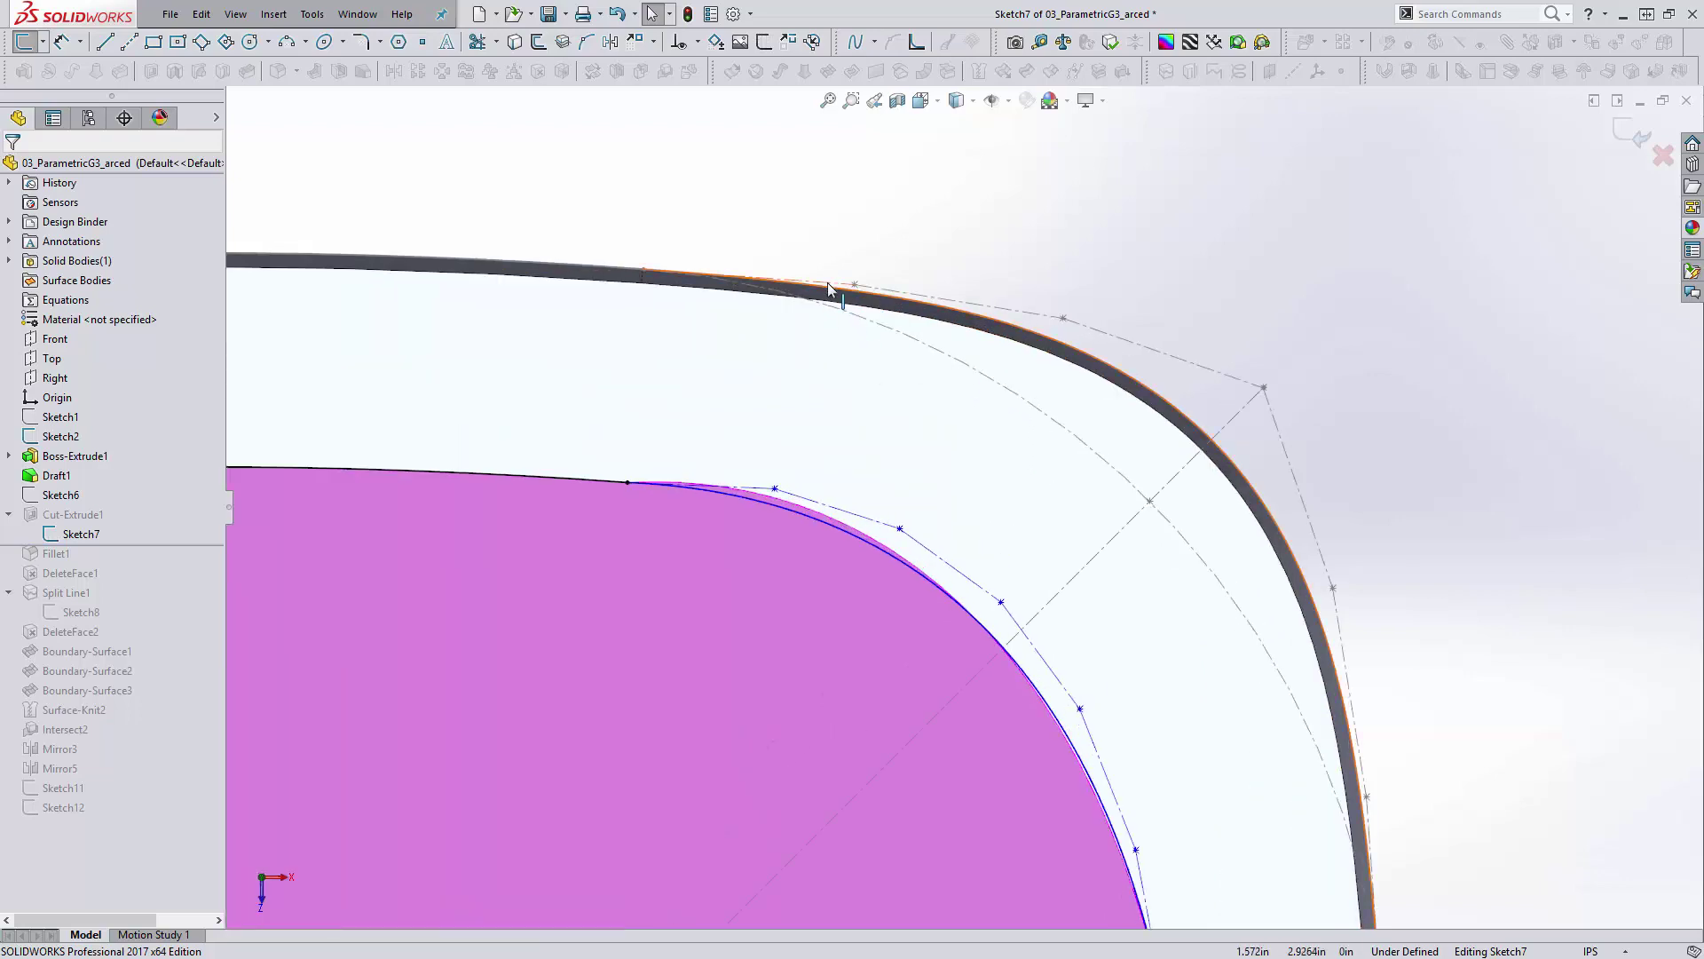
{"action": "left_click", "coordinate": [828, 286]}
{"action": "left_click", "coordinate": [754, 490], "text": "ctrl"}
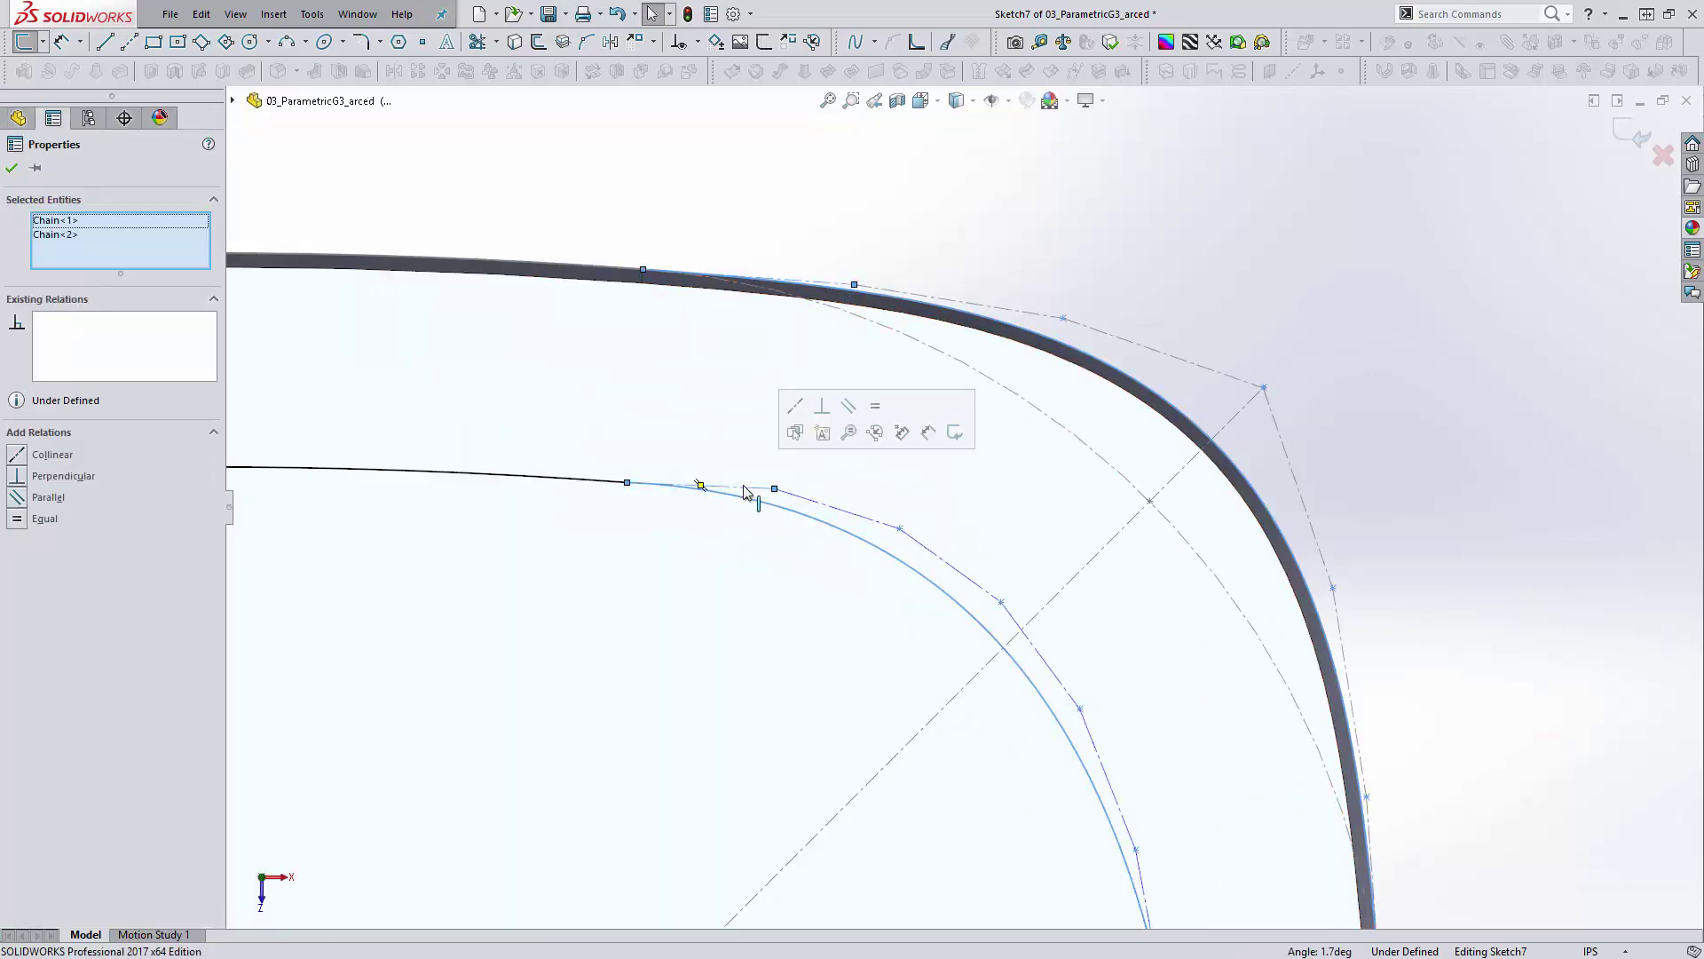
{"action": "left_click", "coordinate": [849, 408]}
{"action": "left_click", "coordinate": [989, 209]}
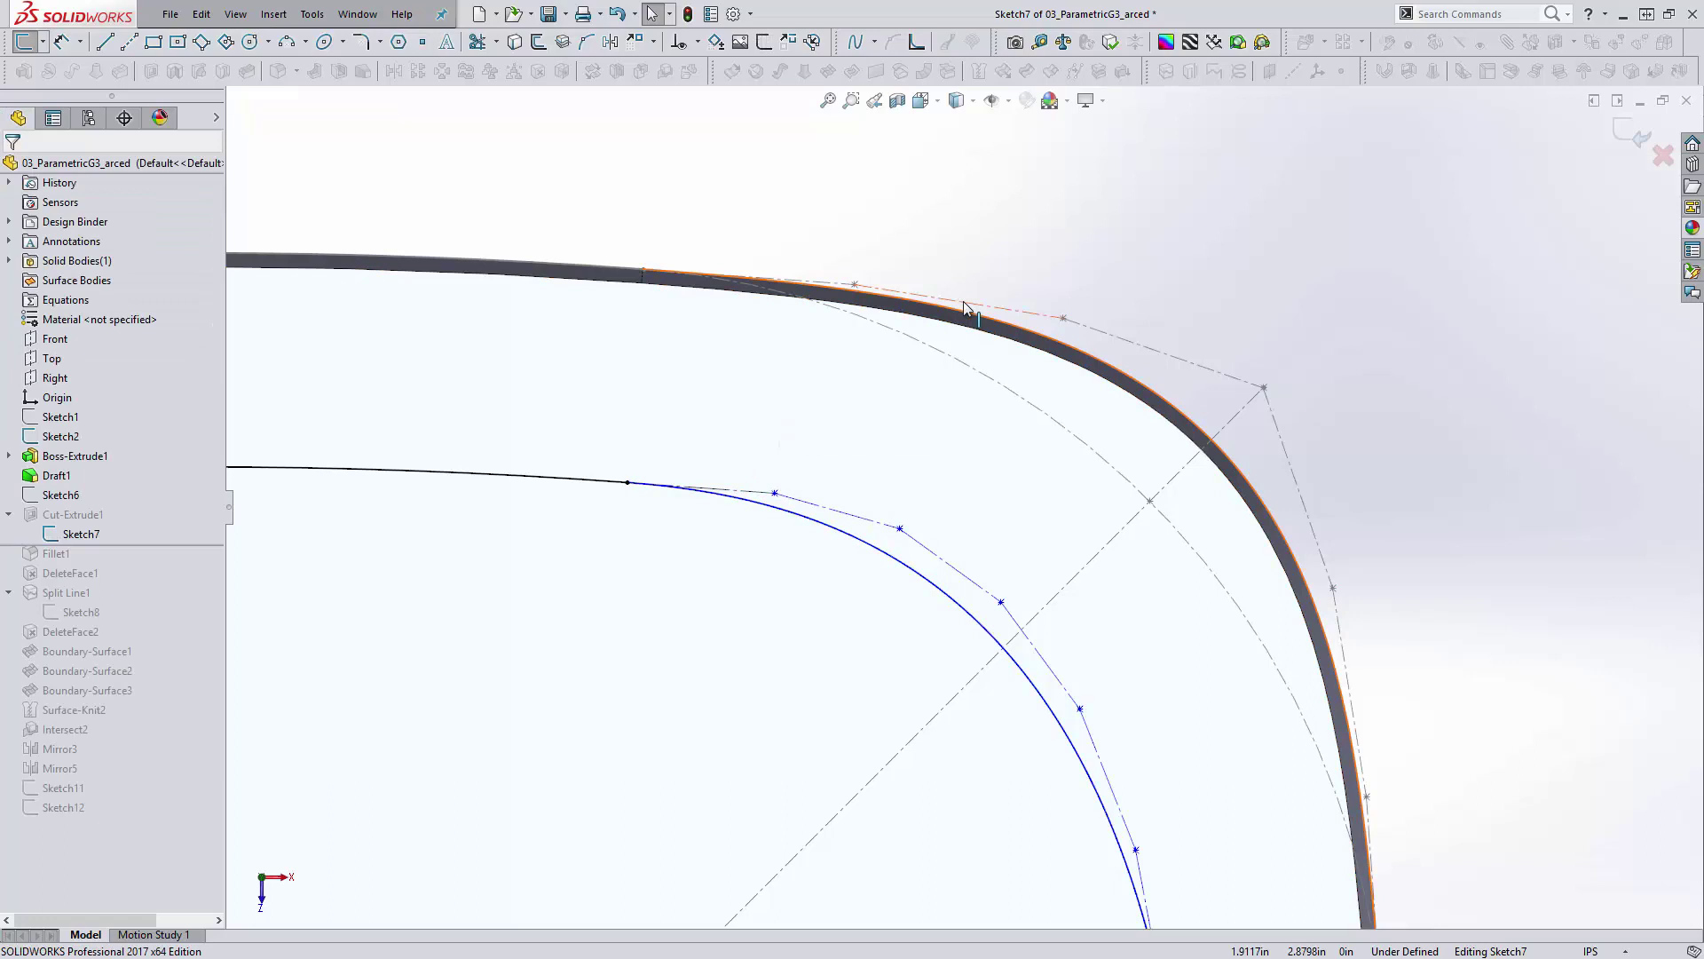
Add further parallel and perpendicular relations between the inner spline and outer curve
{"action": "left_click", "coordinate": [863, 527]}
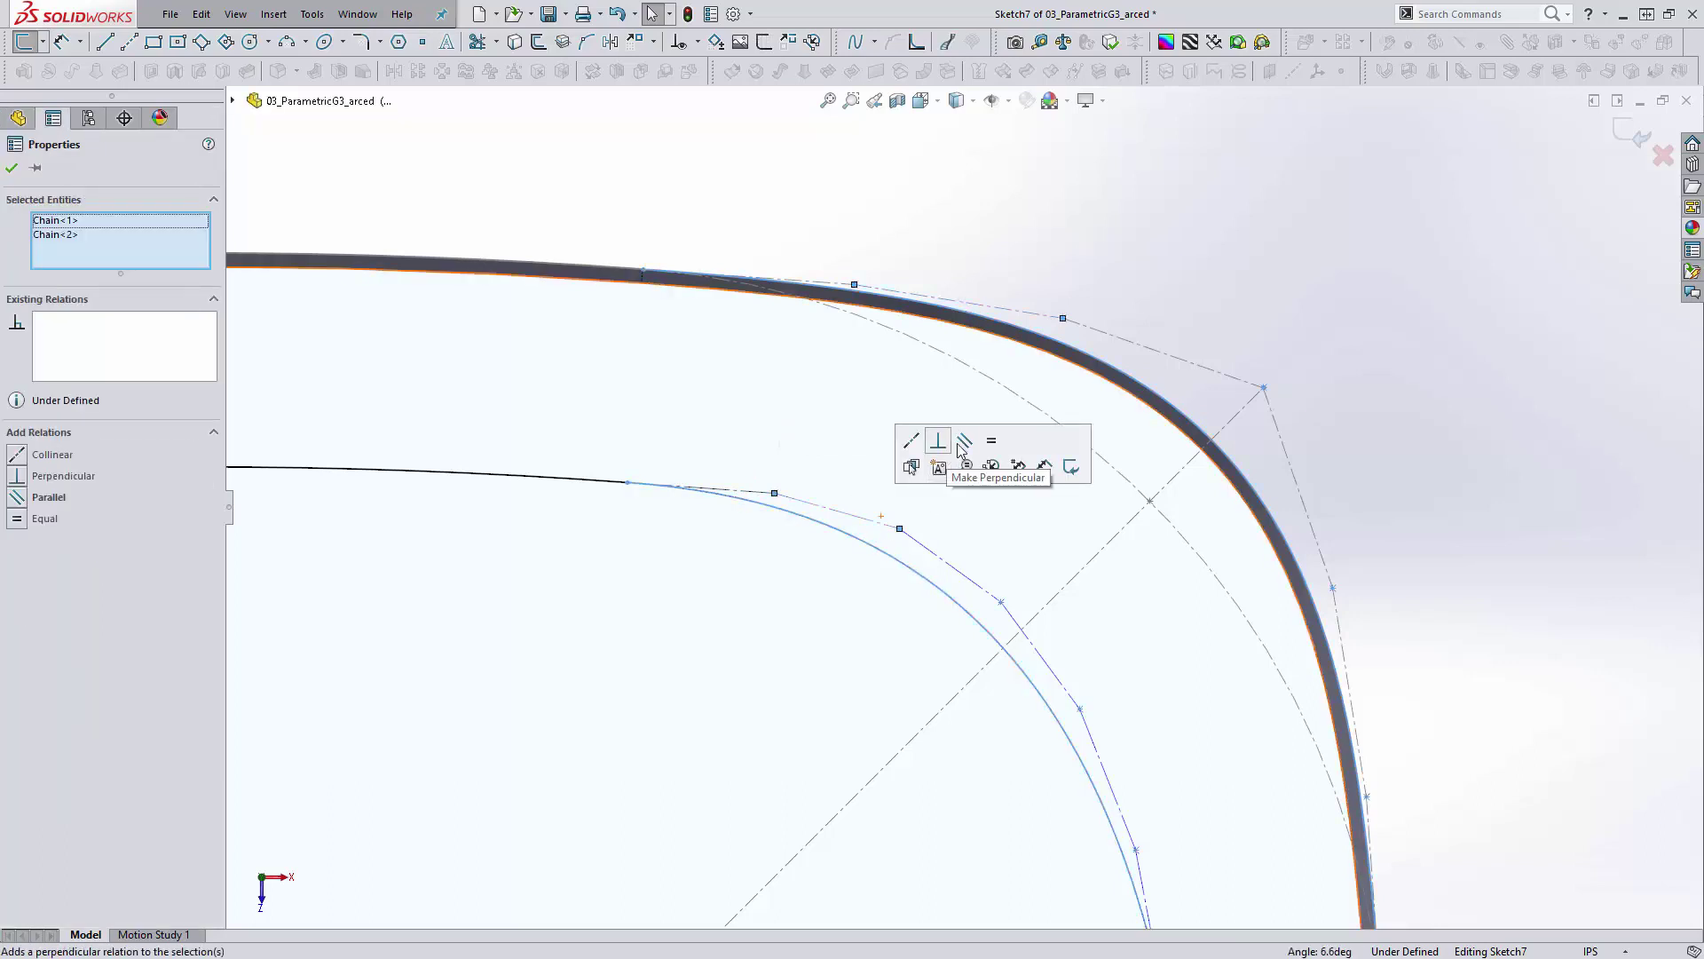
{"action": "left_click", "coordinate": [976, 470]}
{"action": "left_click", "coordinate": [1142, 353]}
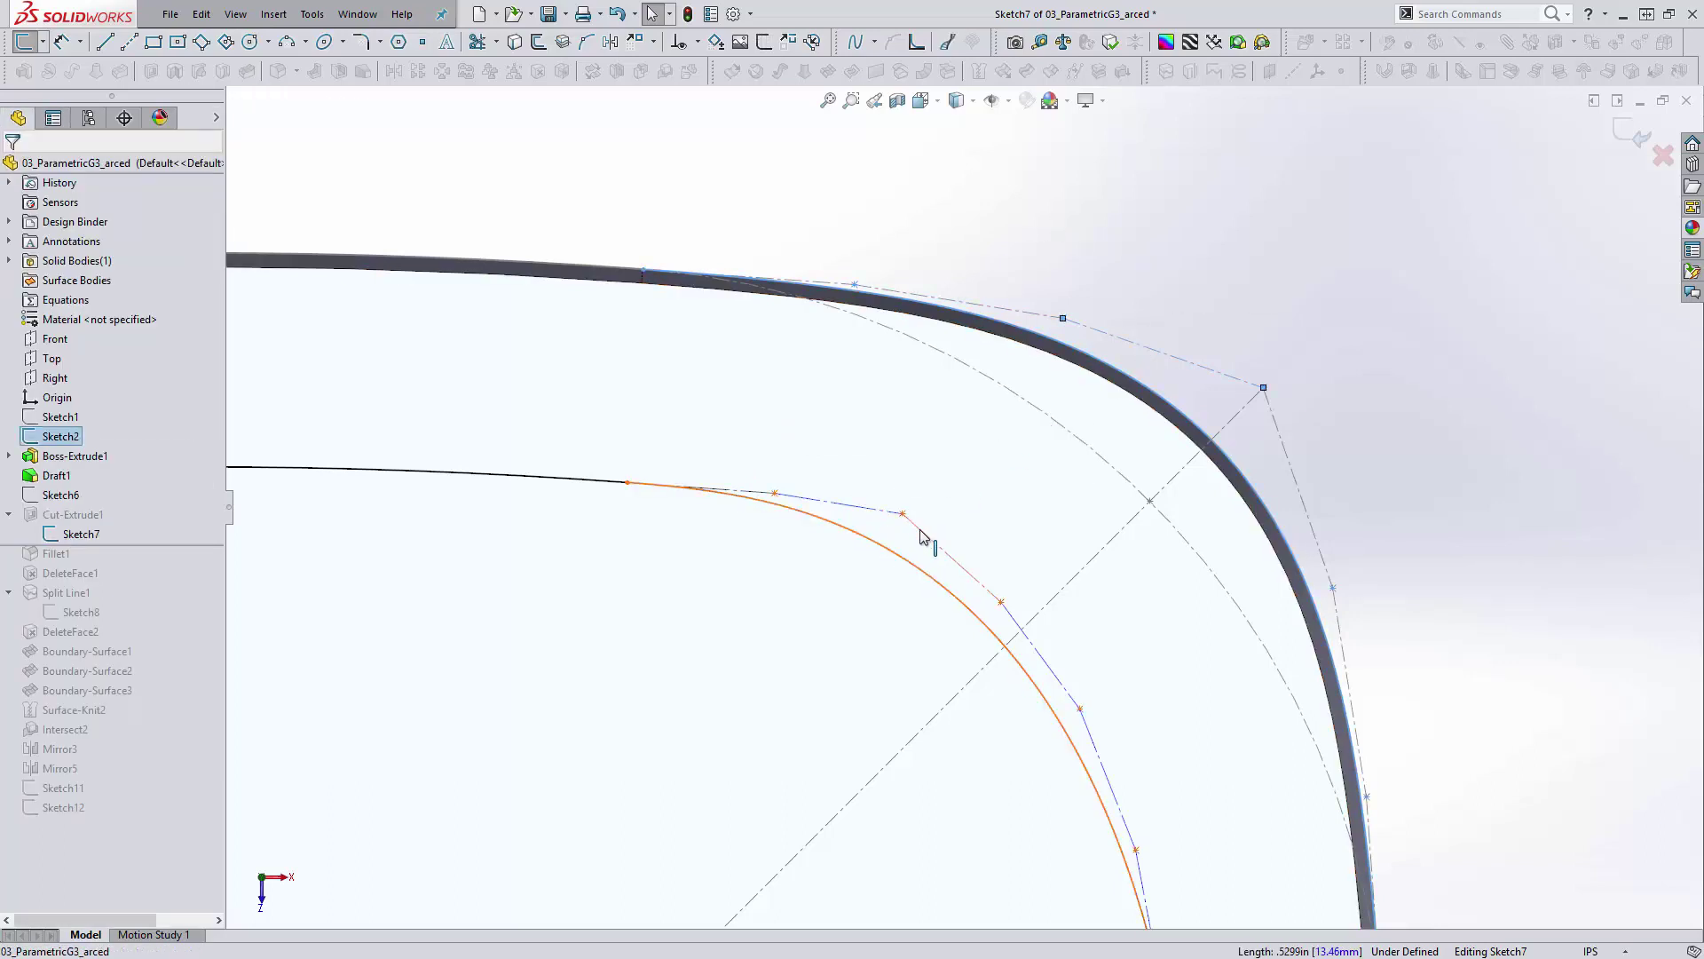
{"action": "left_click", "coordinate": [923, 535], "text": "ctrl"}
{"action": "left_click", "coordinate": [1023, 452]}
{"action": "scroll", "coordinate": [946, 515], "scroll_direction": "up", "scroll_amount": 3}
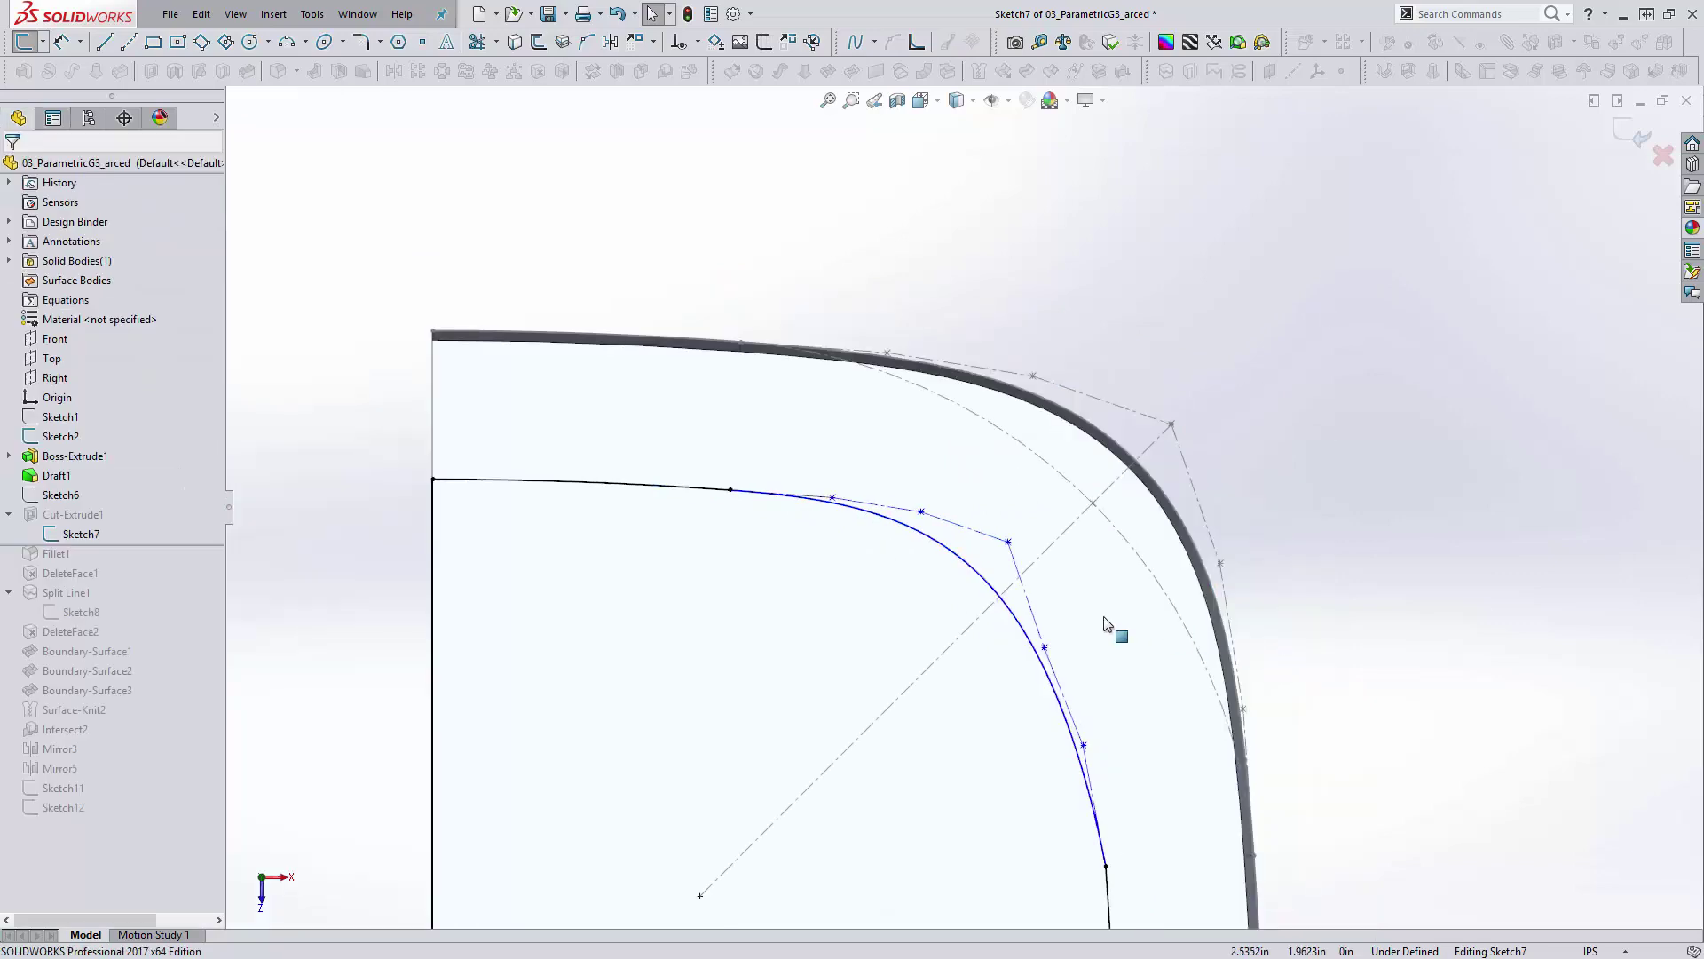
{"action": "left_click", "coordinate": [1183, 561]}
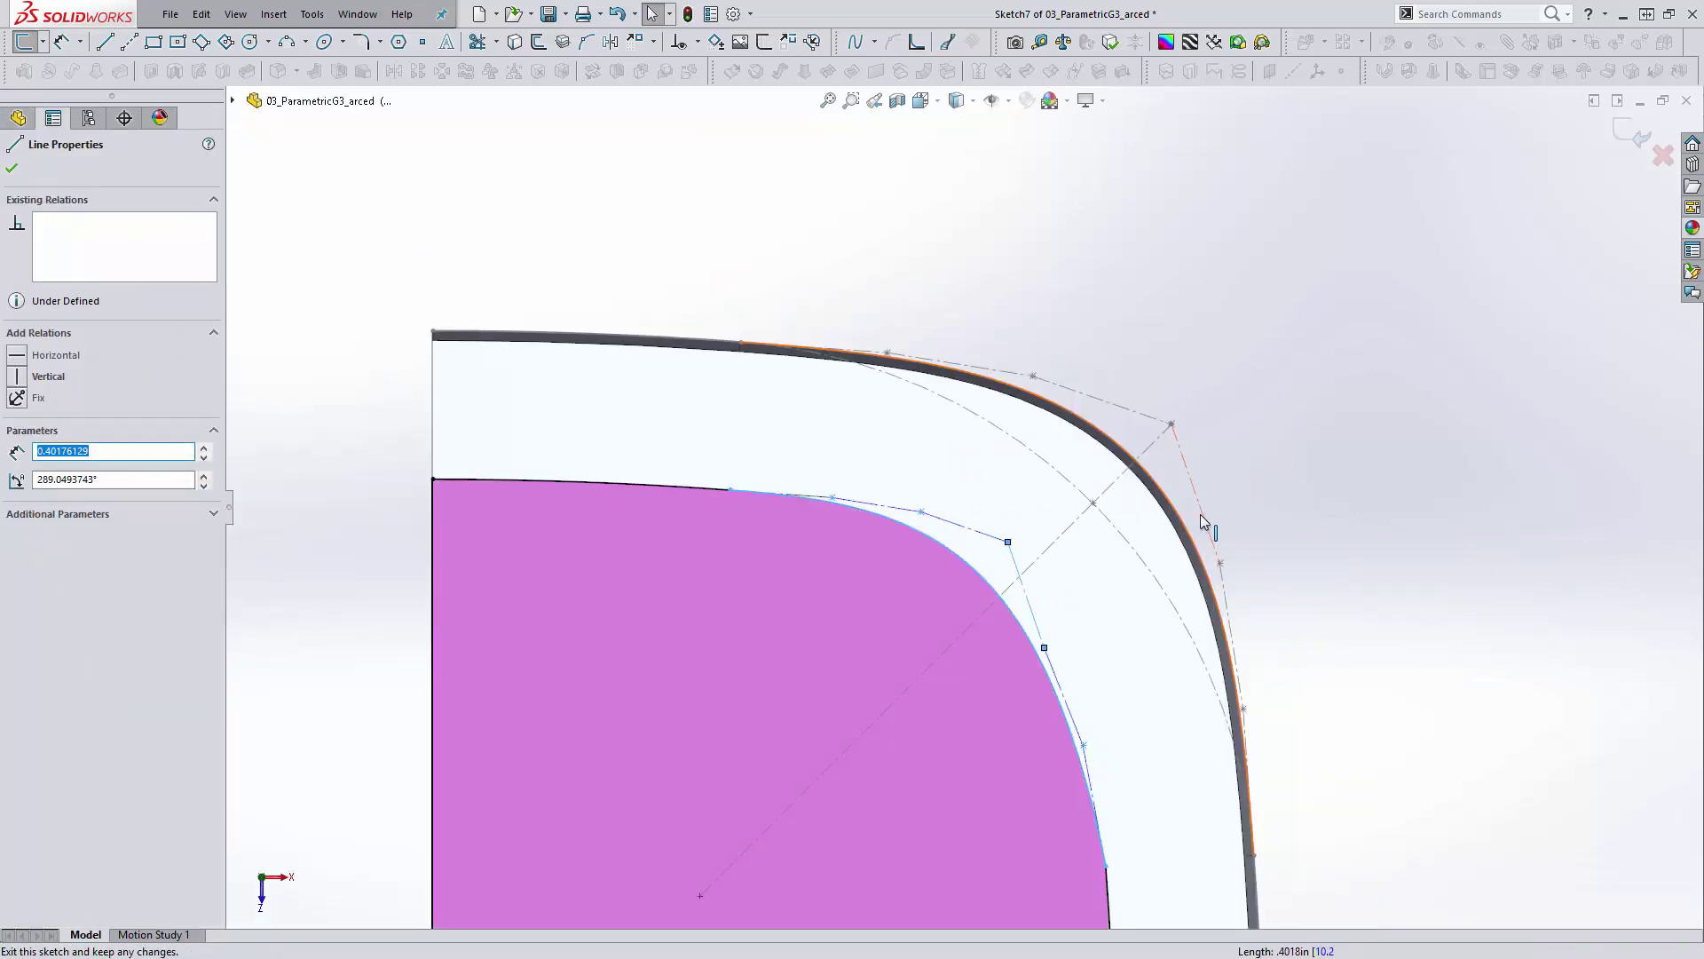
{"action": "left_click", "coordinate": [1200, 514], "text": "ctrl"}
{"action": "left_click", "coordinate": [1293, 441]}
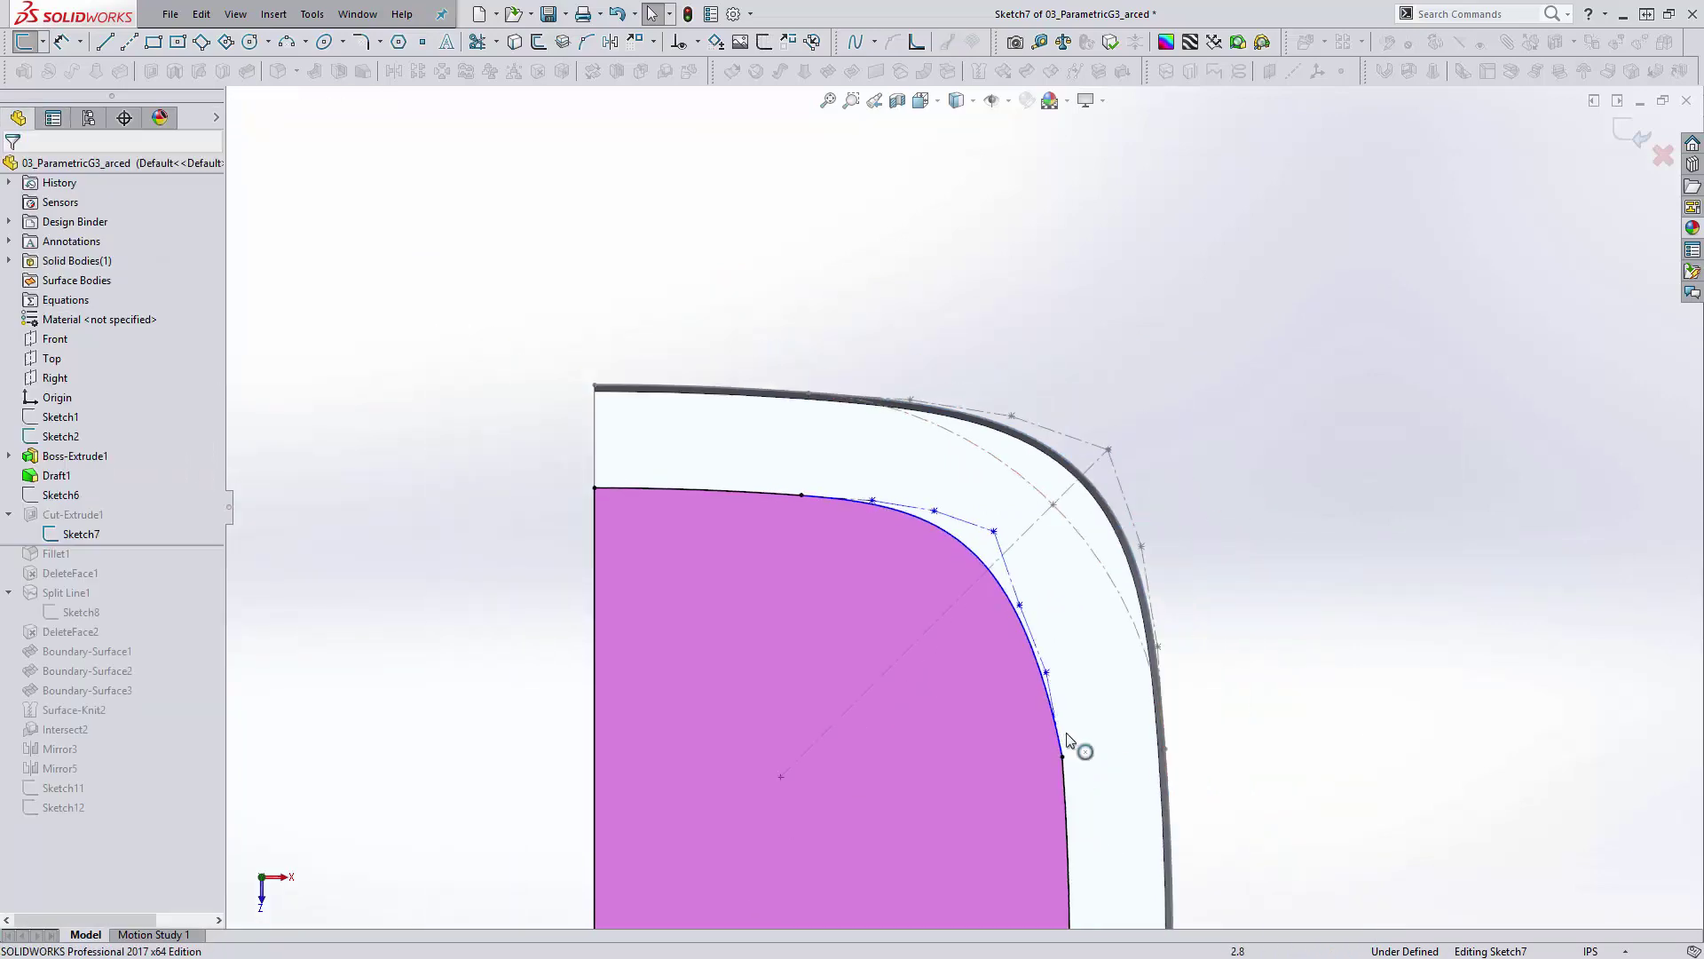
{"action": "scroll", "coordinate": [1030, 563], "scroll_direction": "down", "scroll_amount": 2}
Make the inner spline's upper and lower control-polygon segments parallel to the outer ones
{"action": "left_click", "coordinate": [1009, 545]}
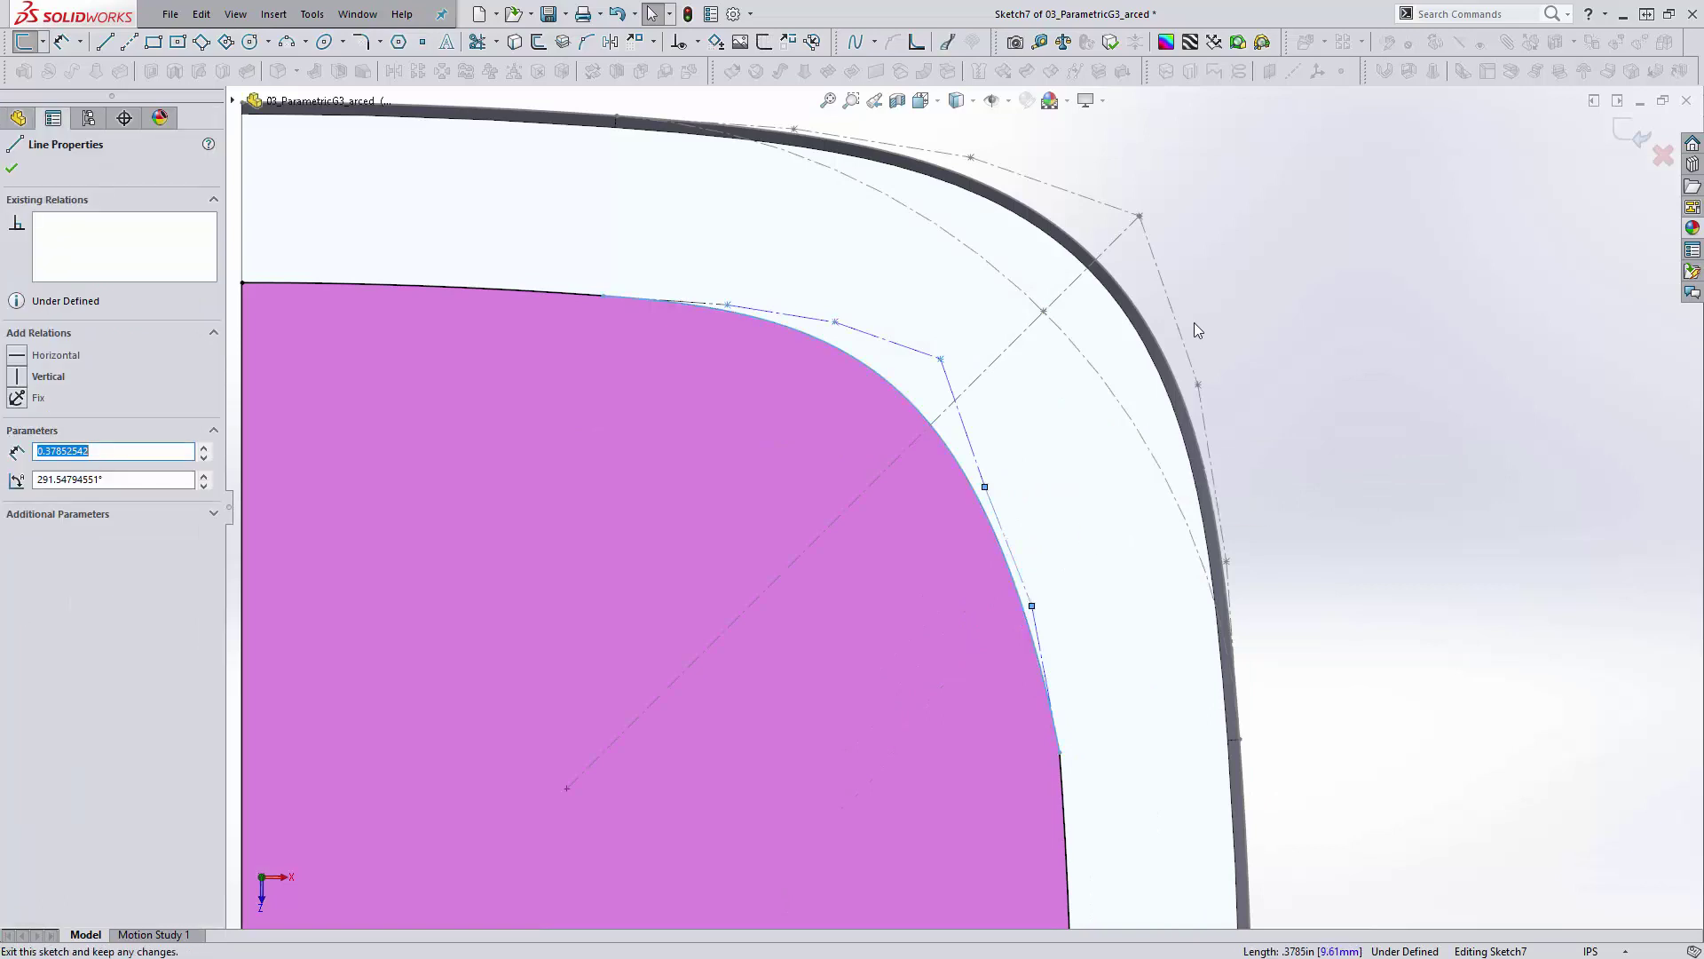
{"action": "left_click", "coordinate": [1208, 452], "text": "ctrl"}
{"action": "left_click", "coordinate": [1278, 382]}
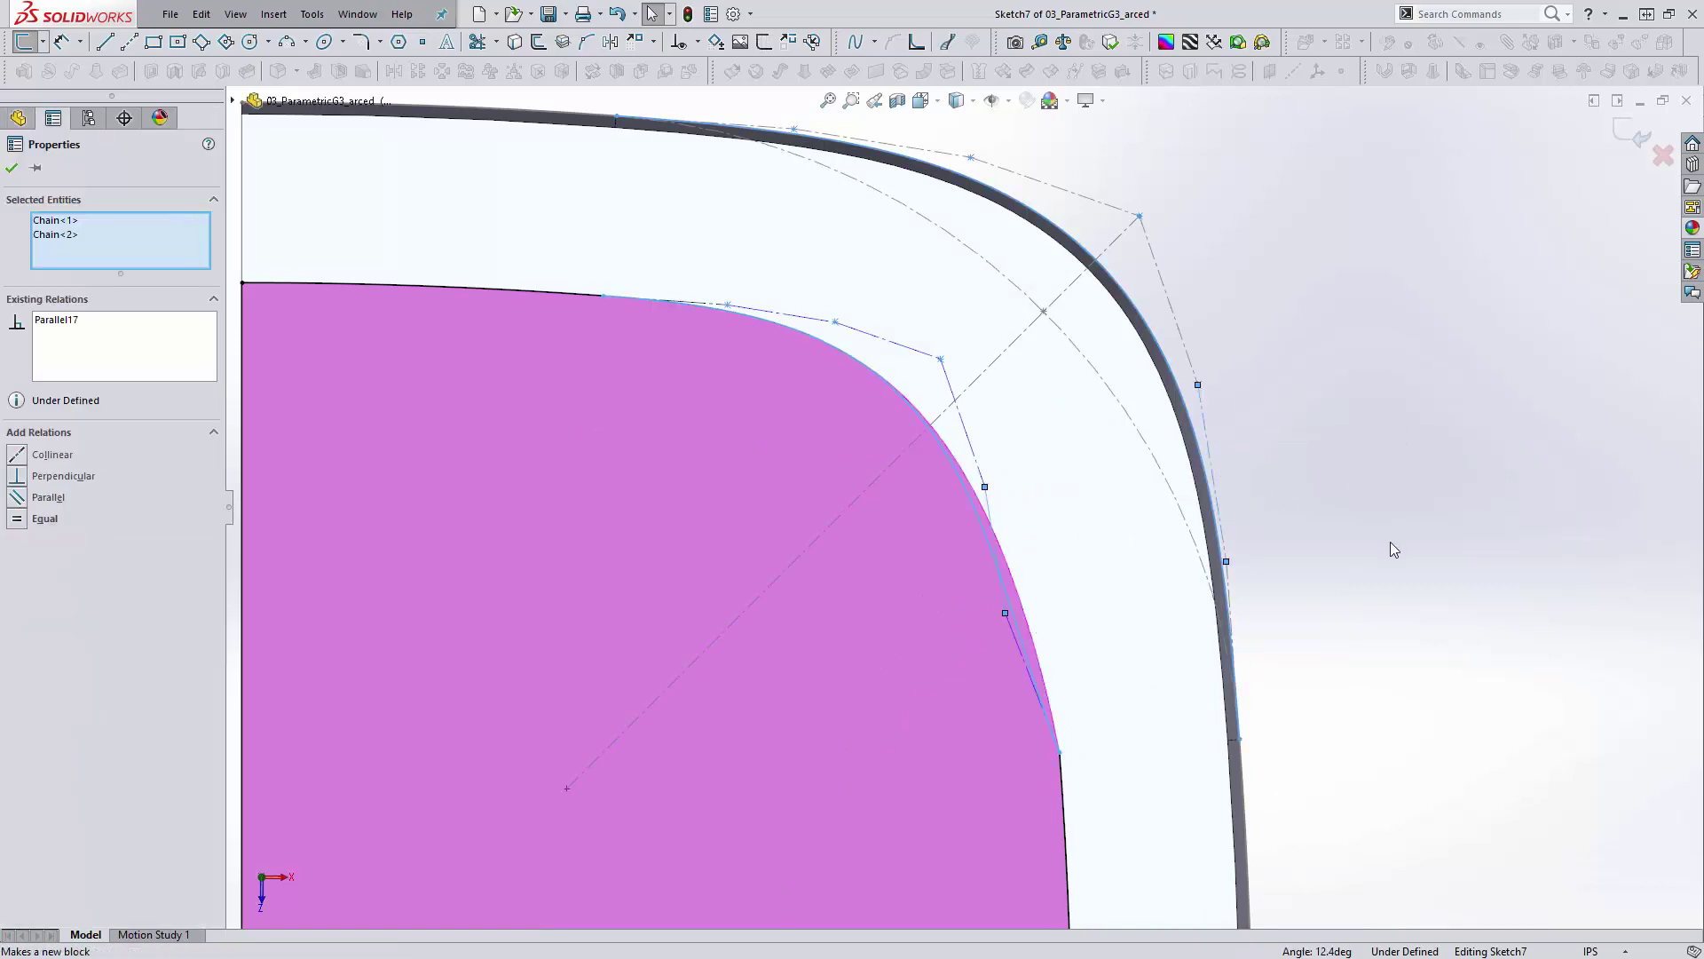
{"action": "left_click", "coordinate": [1045, 622]}
{"action": "left_click", "coordinate": [1017, 635]}
{"action": "scroll", "coordinate": [1232, 593], "scroll_direction": "down", "scroll_amount": 2}
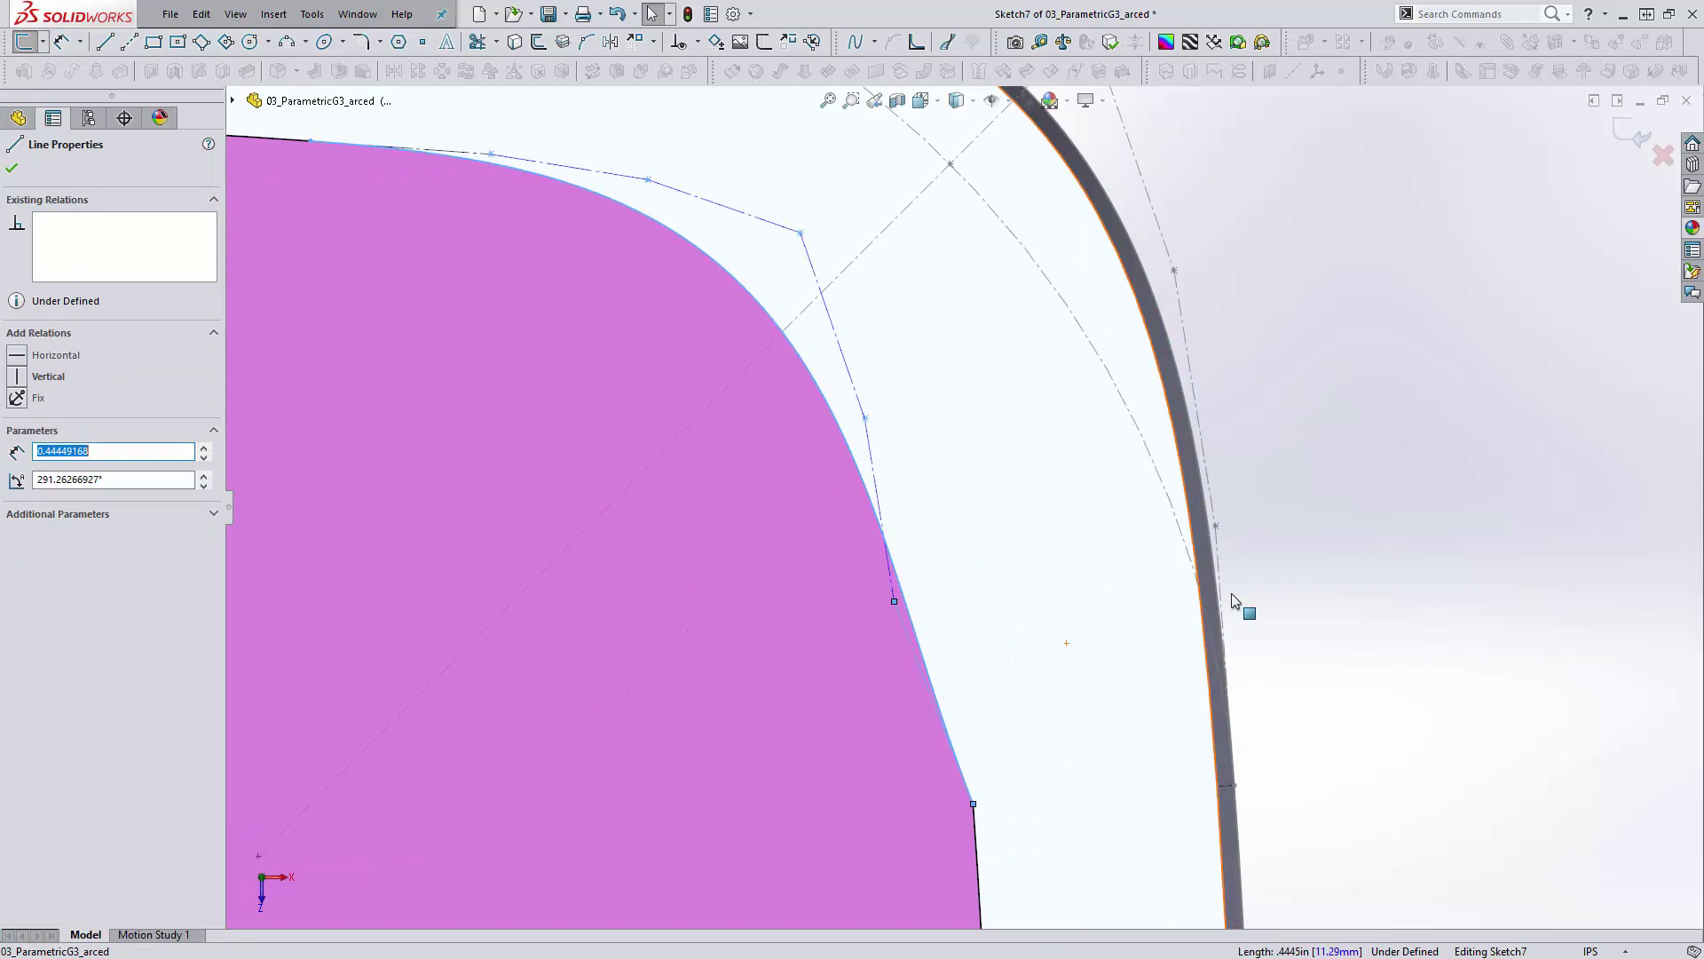
{"action": "left_click", "coordinate": [1225, 554], "text": "ctrl"}
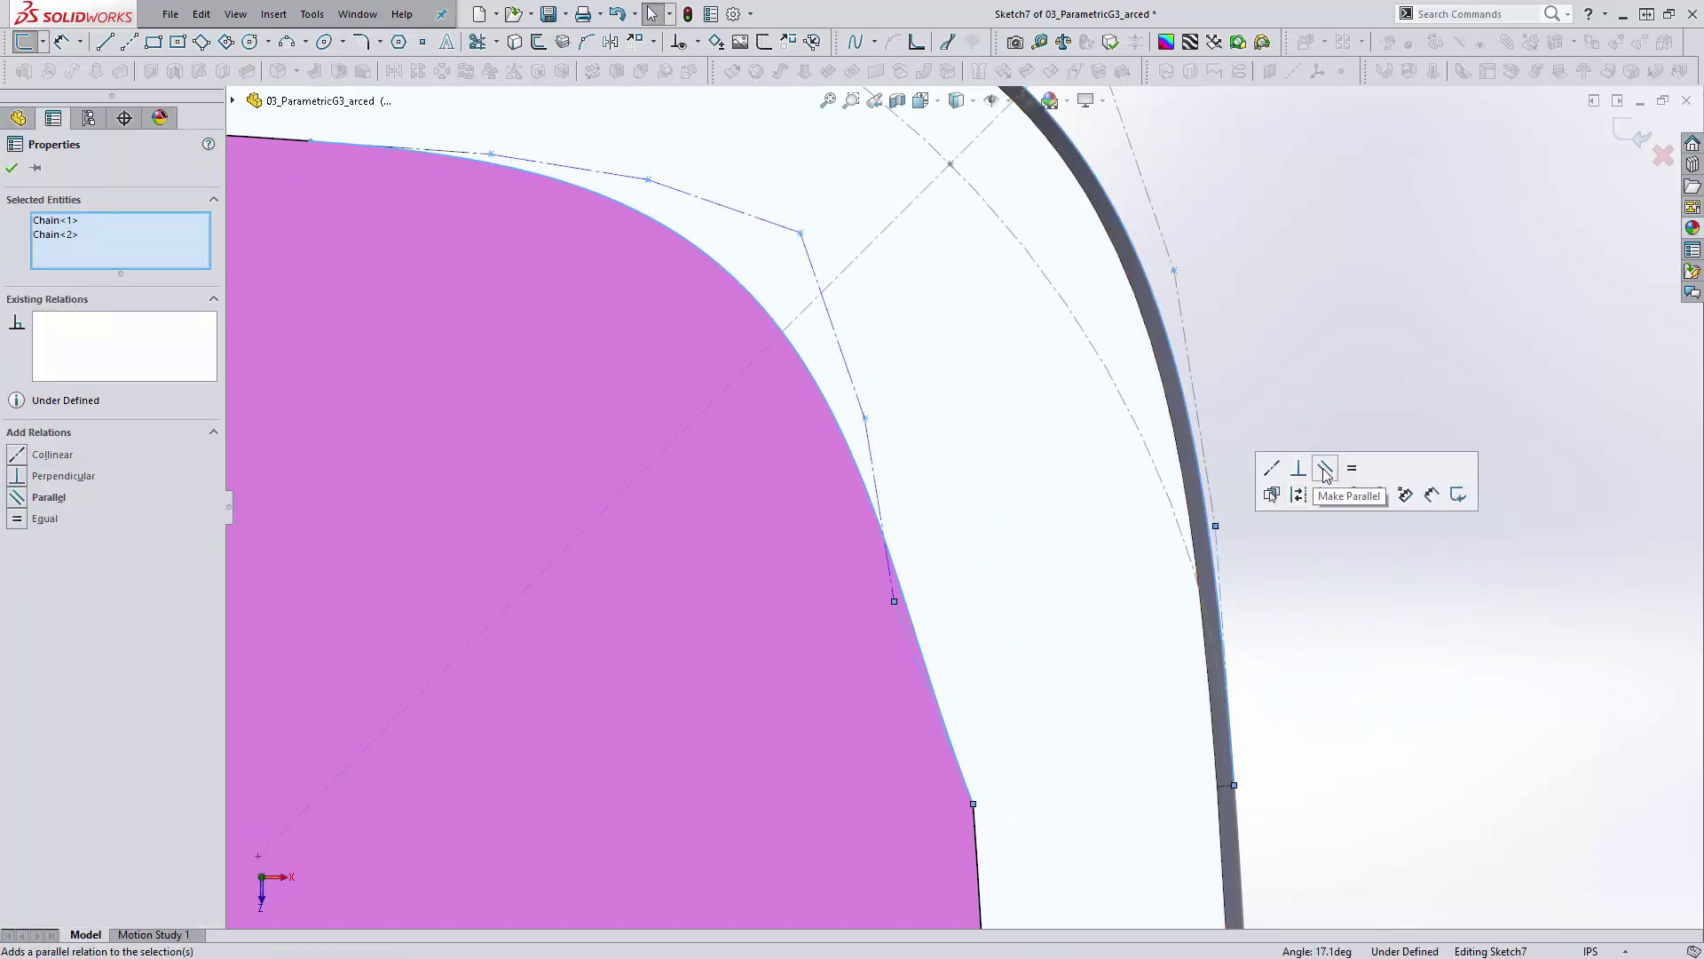
{"action": "left_click", "coordinate": [1327, 477]}
{"action": "left_click", "coordinate": [1399, 710]}
Fit the sketch in view and drag the inner spline's lower control vertex upward
{"action": "key", "text": "f"}
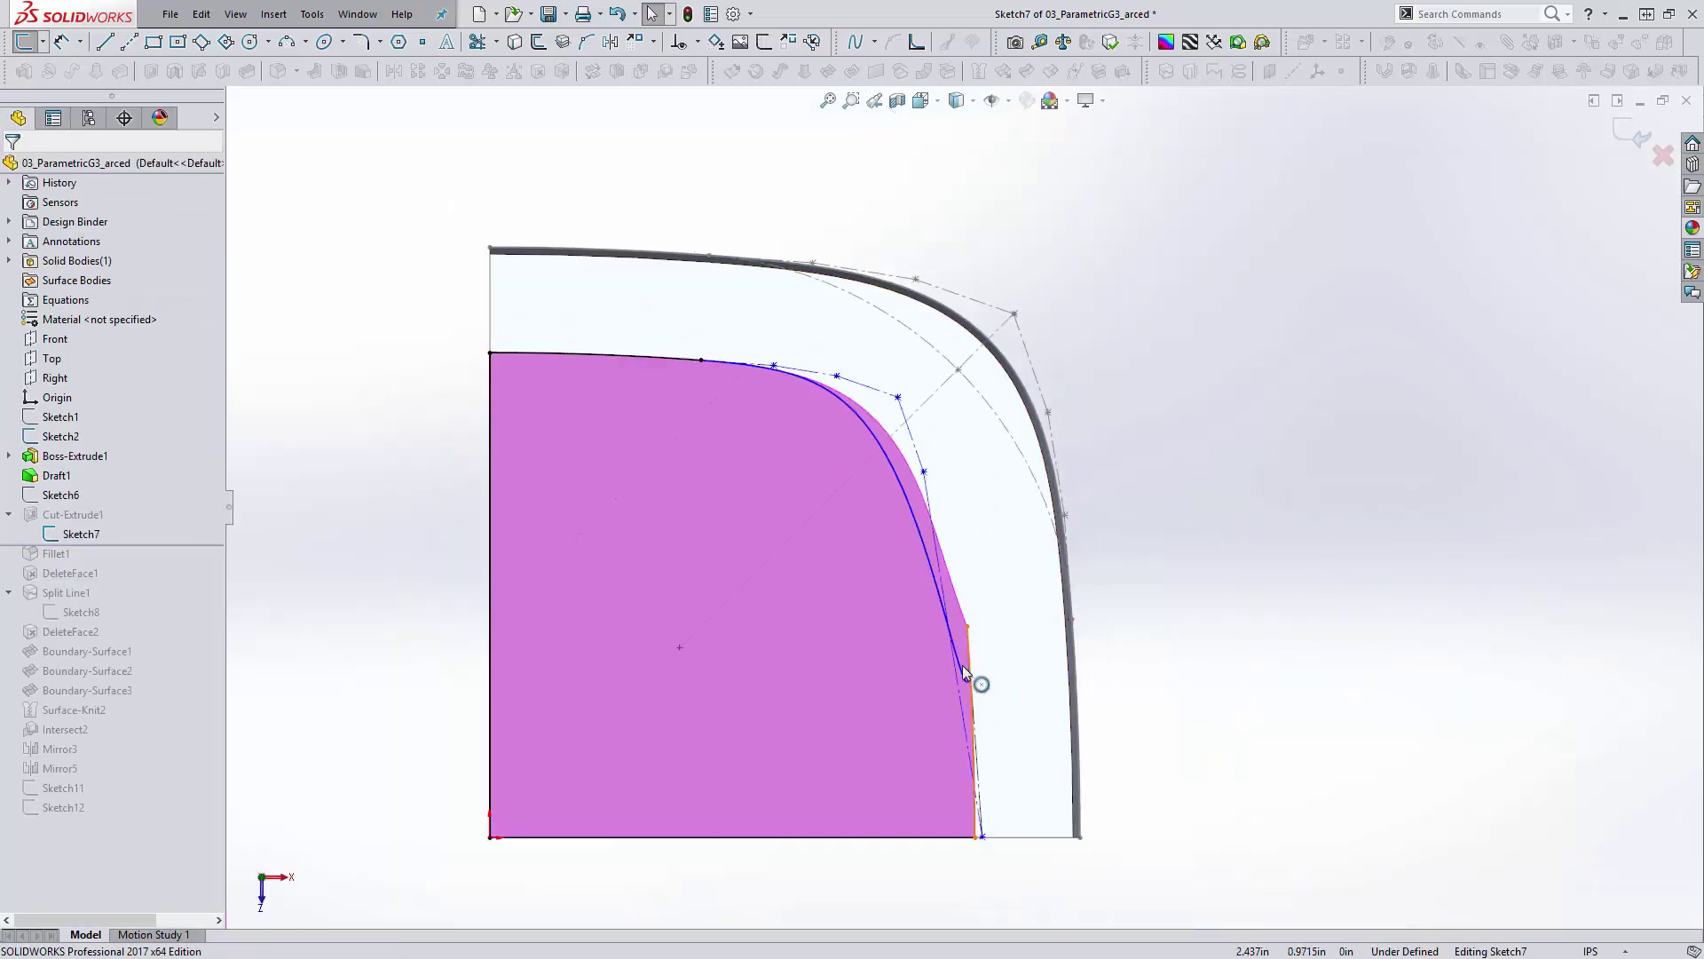
{"action": "left_click_drag", "start_coordinate": [979, 838], "coordinate": [952, 485]}
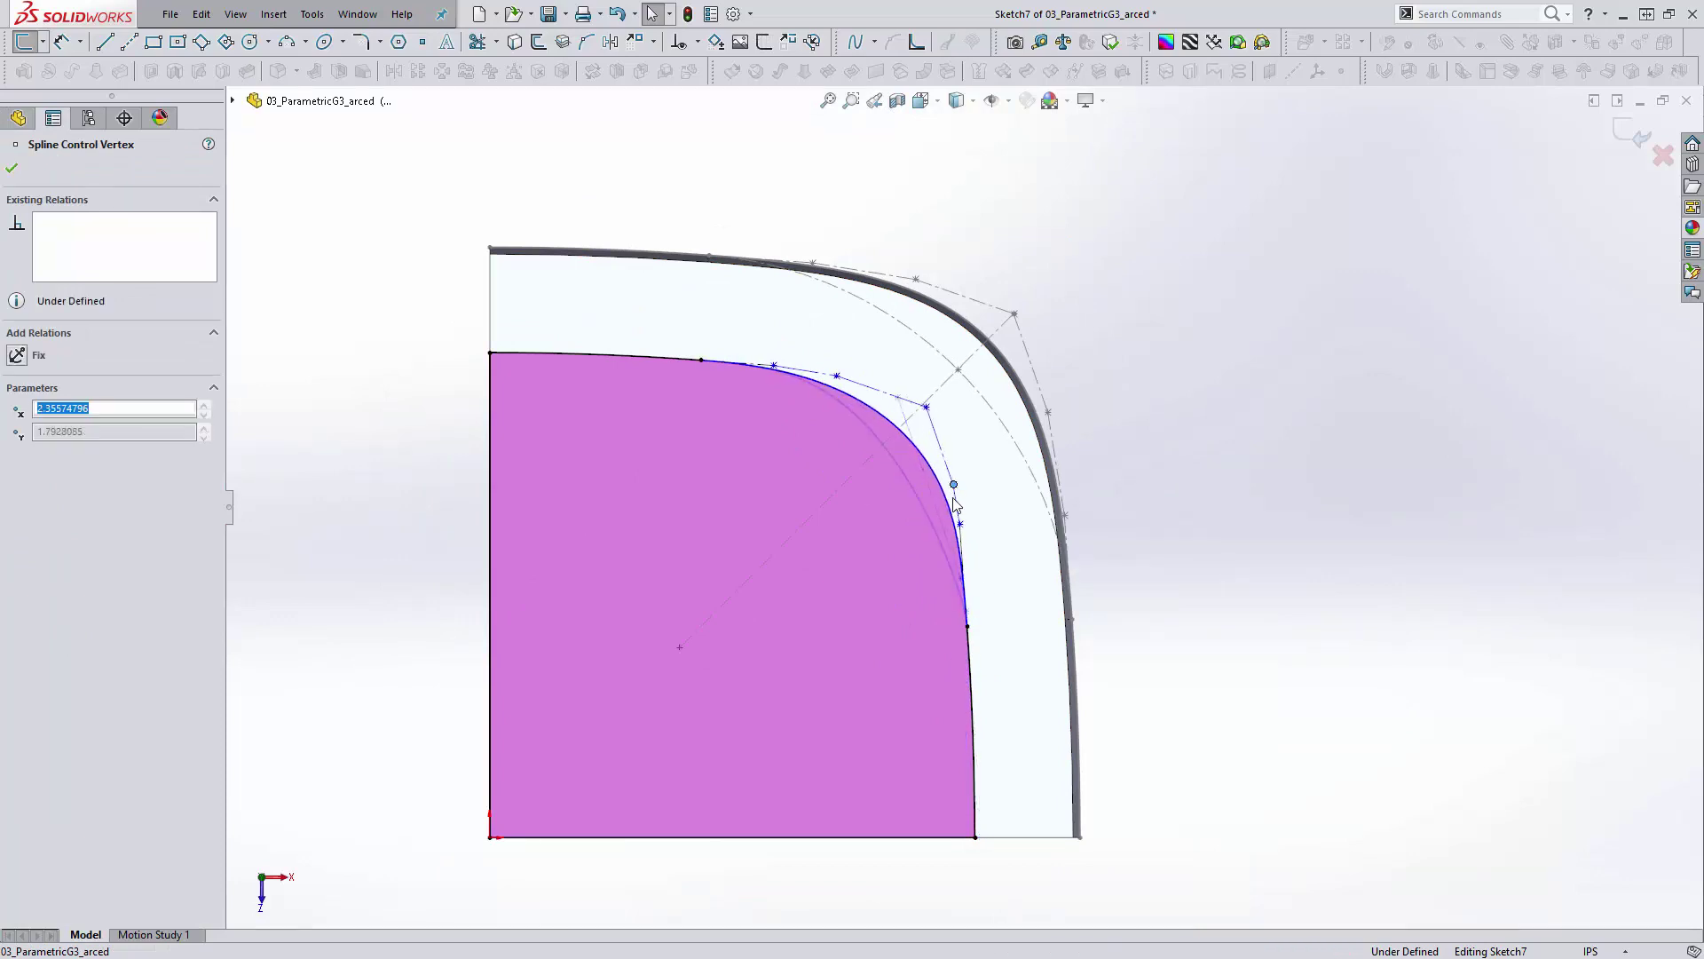
{"action": "scroll", "coordinate": [951, 497], "scroll_direction": "down", "scroll_amount": 3}
{"action": "scroll", "coordinate": [742, 294], "scroll_direction": "down", "scroll_amount": 2}
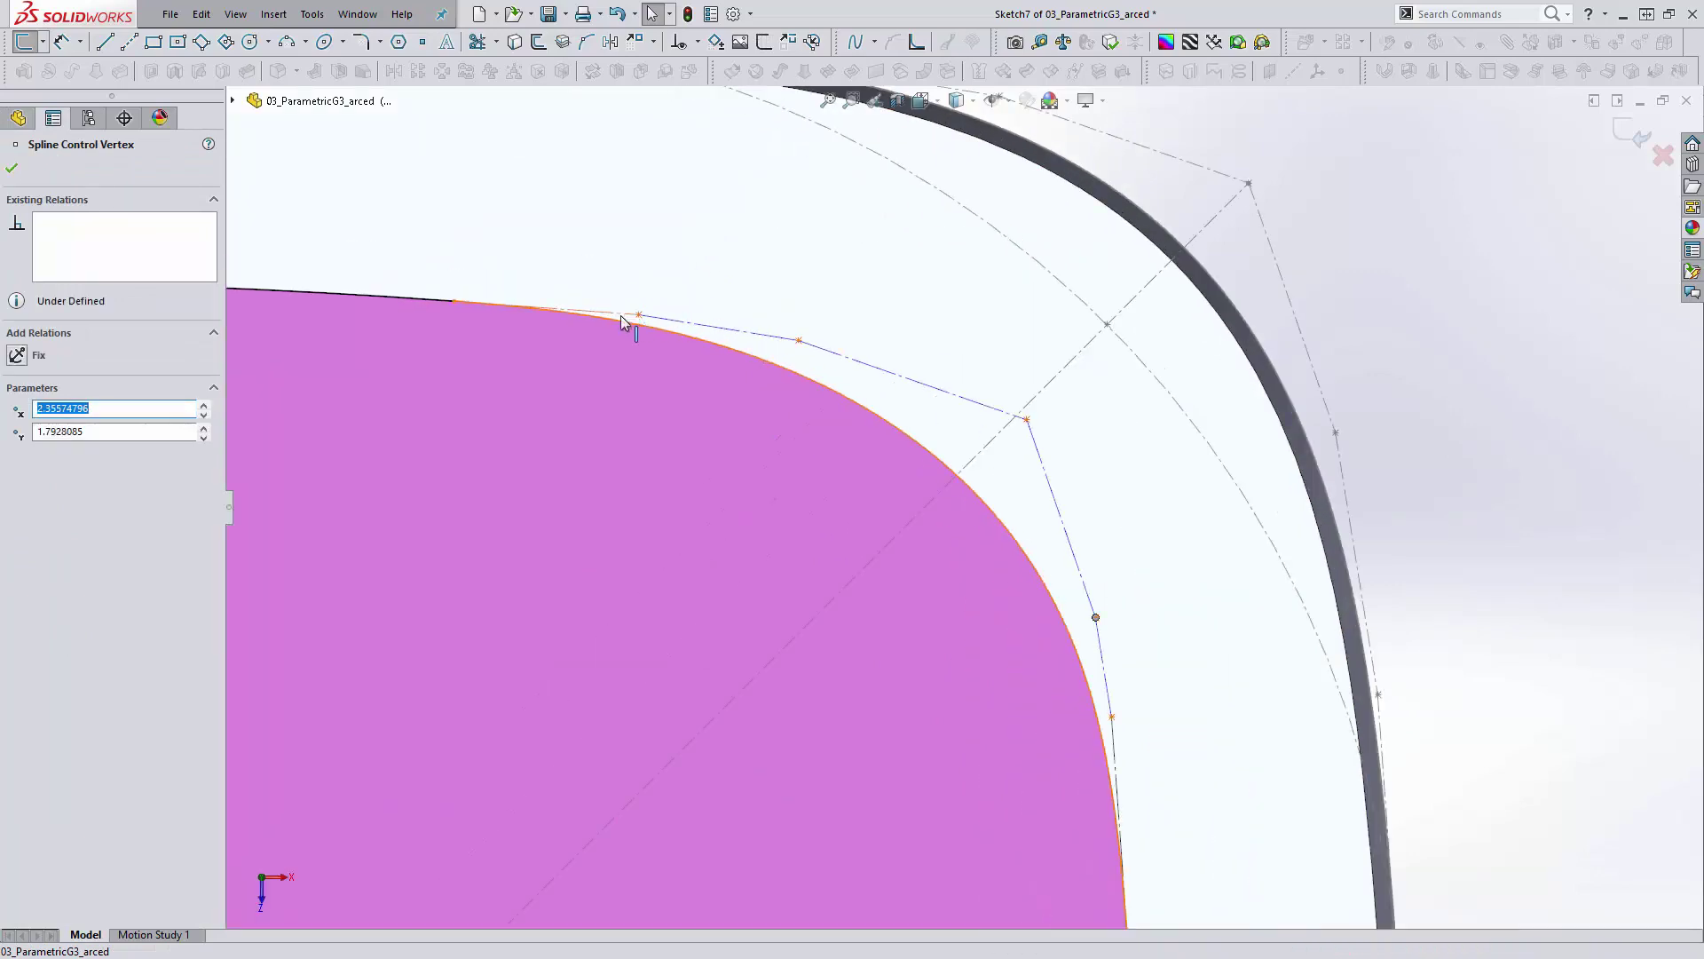
Make the inner spline's polygon segments parallel to the outer polygon segments
{"action": "left_click", "coordinate": [693, 328]}
{"action": "left_click", "coordinate": [719, 326], "text": "ctrl"}
{"action": "left_click", "coordinate": [16, 518]}
{"action": "left_click", "coordinate": [914, 380]}
{"action": "left_click", "coordinate": [1109, 158], "text": "ctrl"}
{"action": "left_click", "coordinate": [16, 519]}
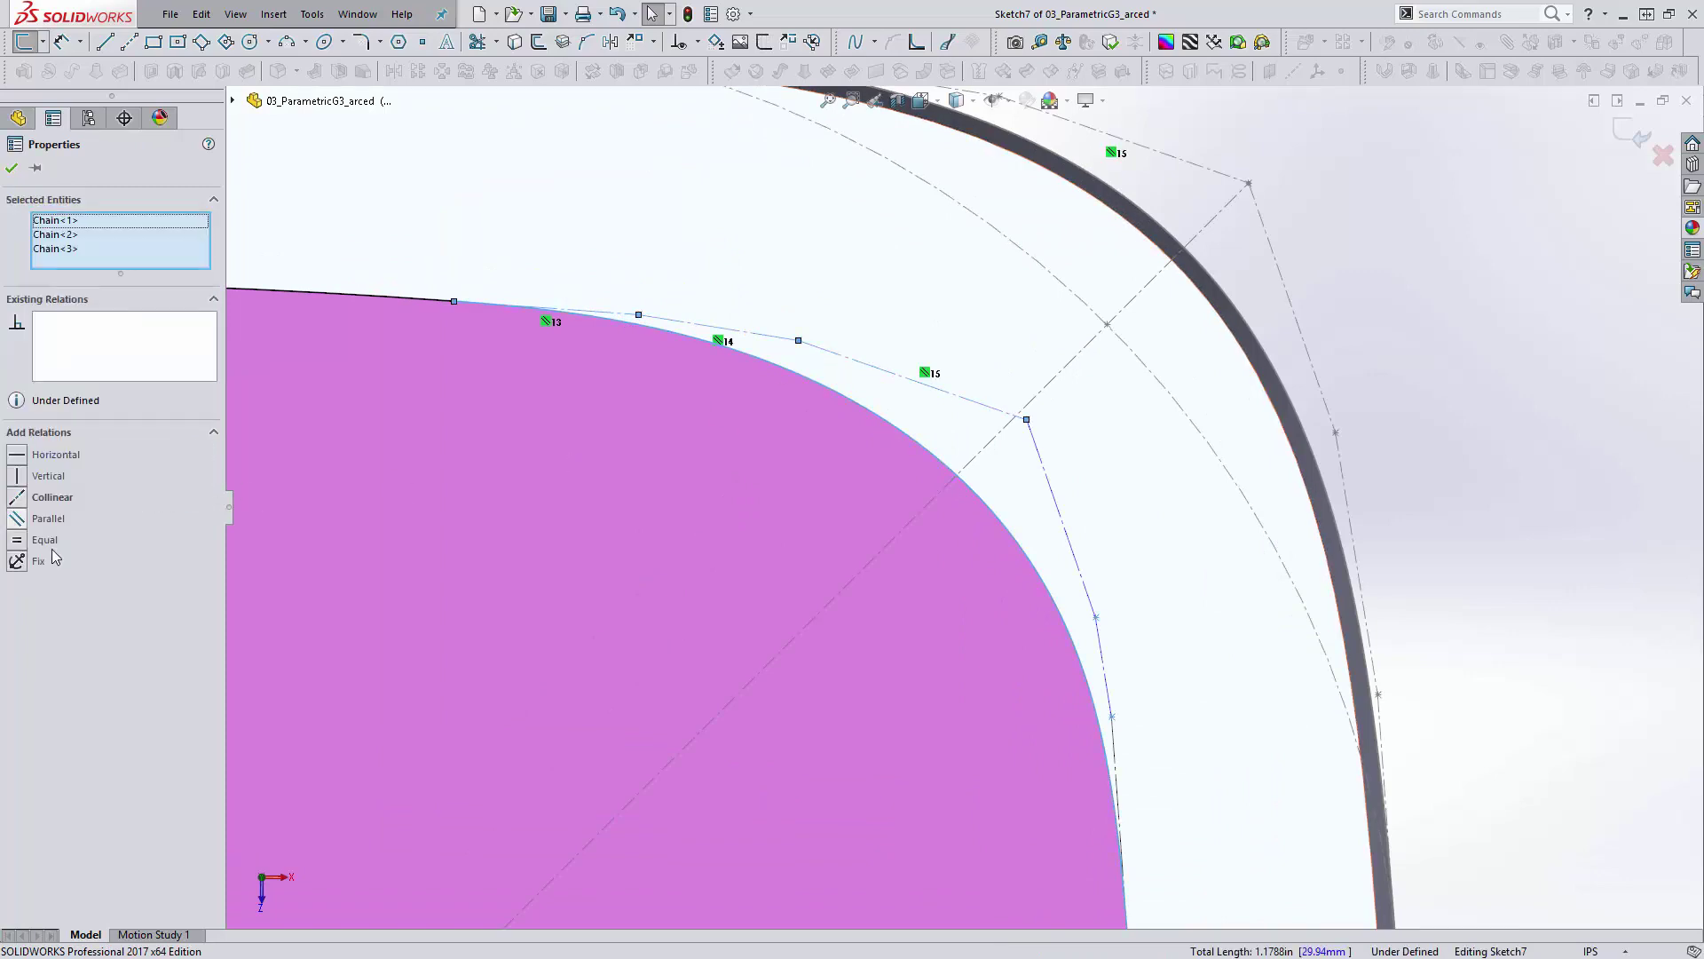
{"action": "scroll", "coordinate": [1000, 541], "scroll_direction": "up", "scroll_amount": 2}
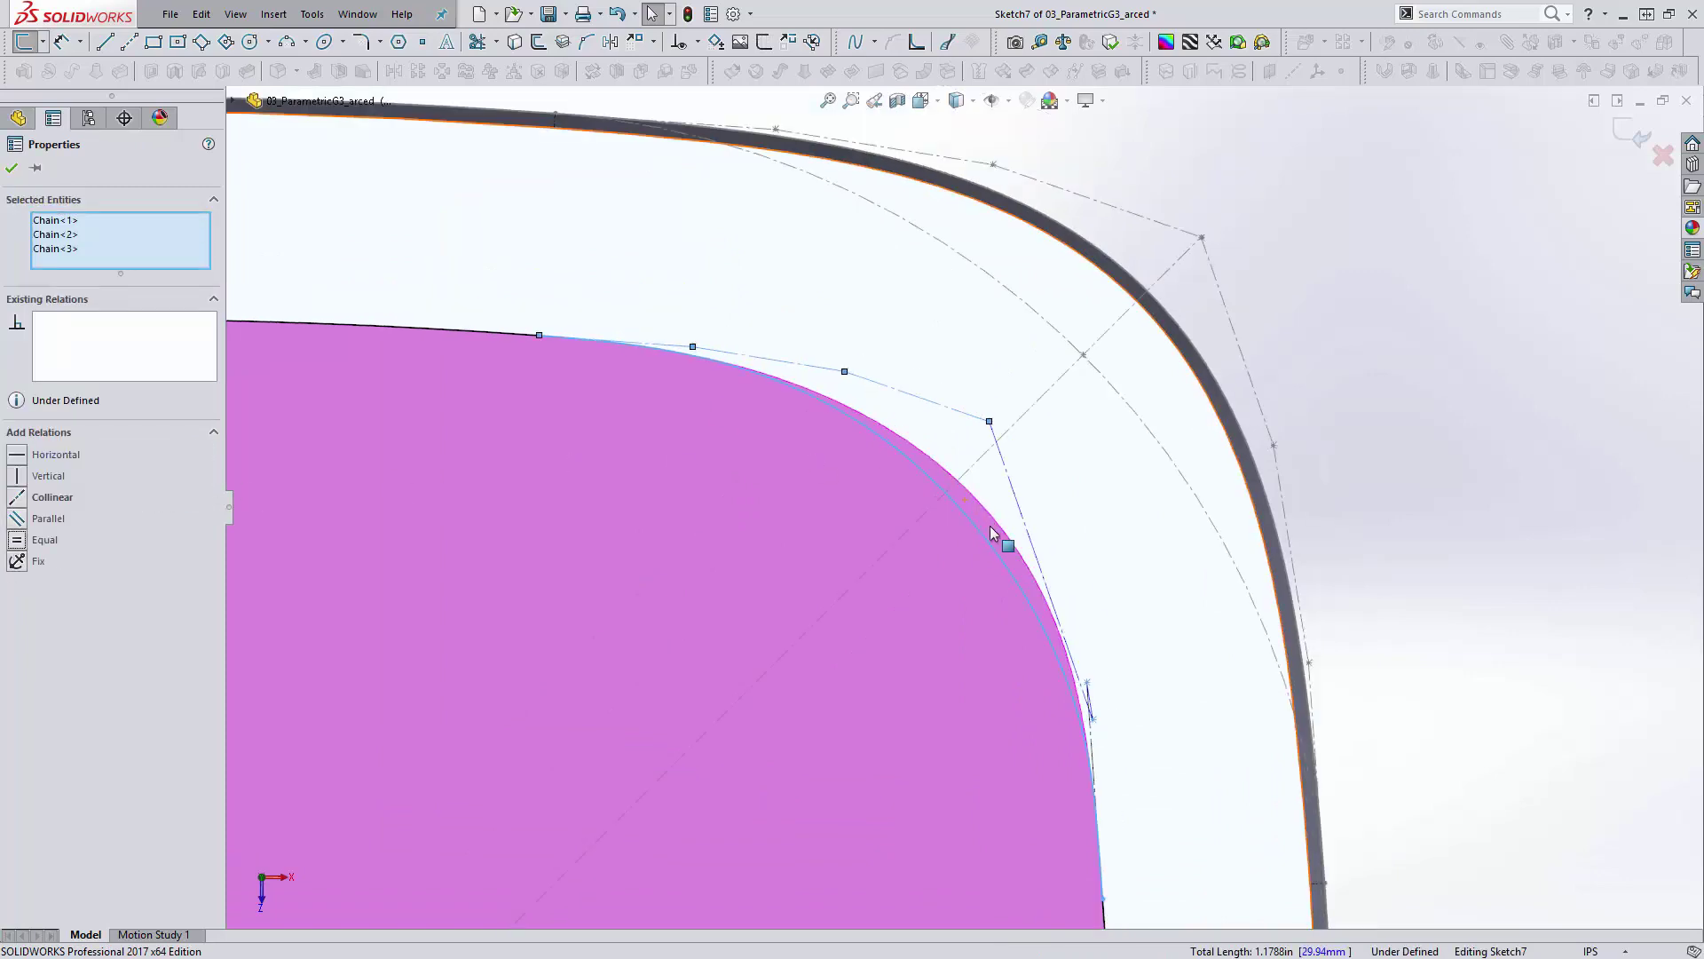
{"action": "left_click", "coordinate": [1109, 759]}
Nudge an inner control point up-left, then Fix the selected polygon segments to fully define Sketch7
{"action": "left_click_drag", "start_coordinate": [1087, 682], "coordinate": [1073, 594]}
{"action": "left_click", "coordinate": [1079, 617]}
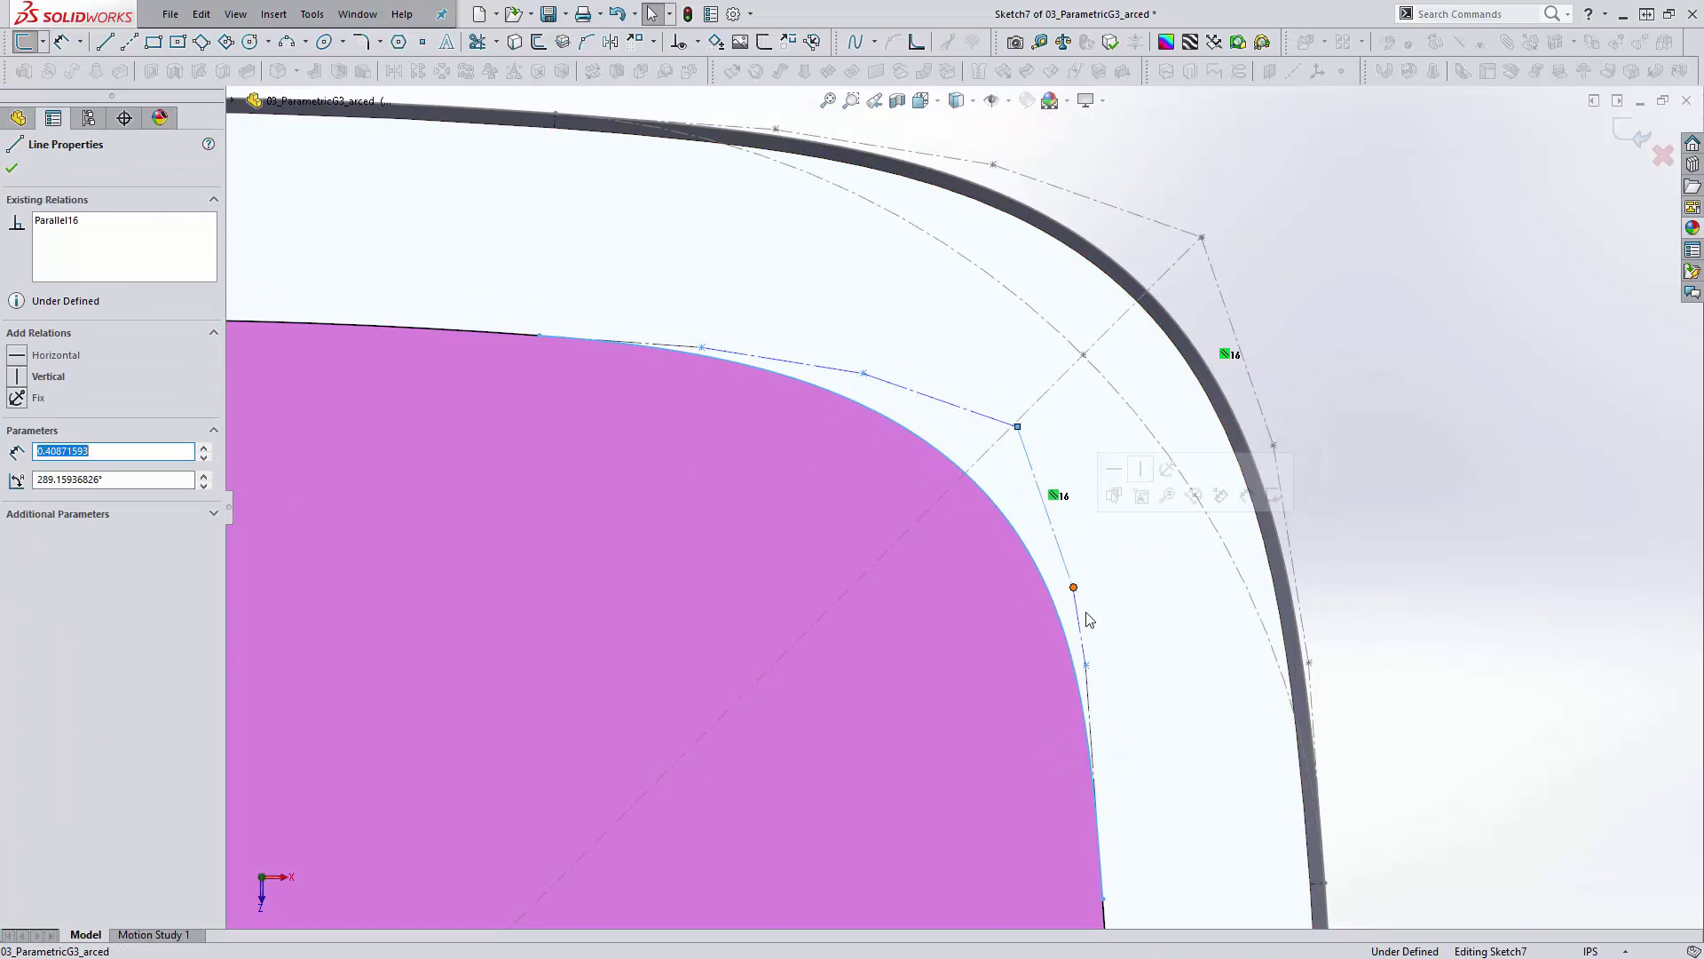
{"action": "left_click", "coordinate": [1081, 623], "text": "ctrl"}
{"action": "left_click", "coordinate": [1093, 781], "text": "ctrl"}
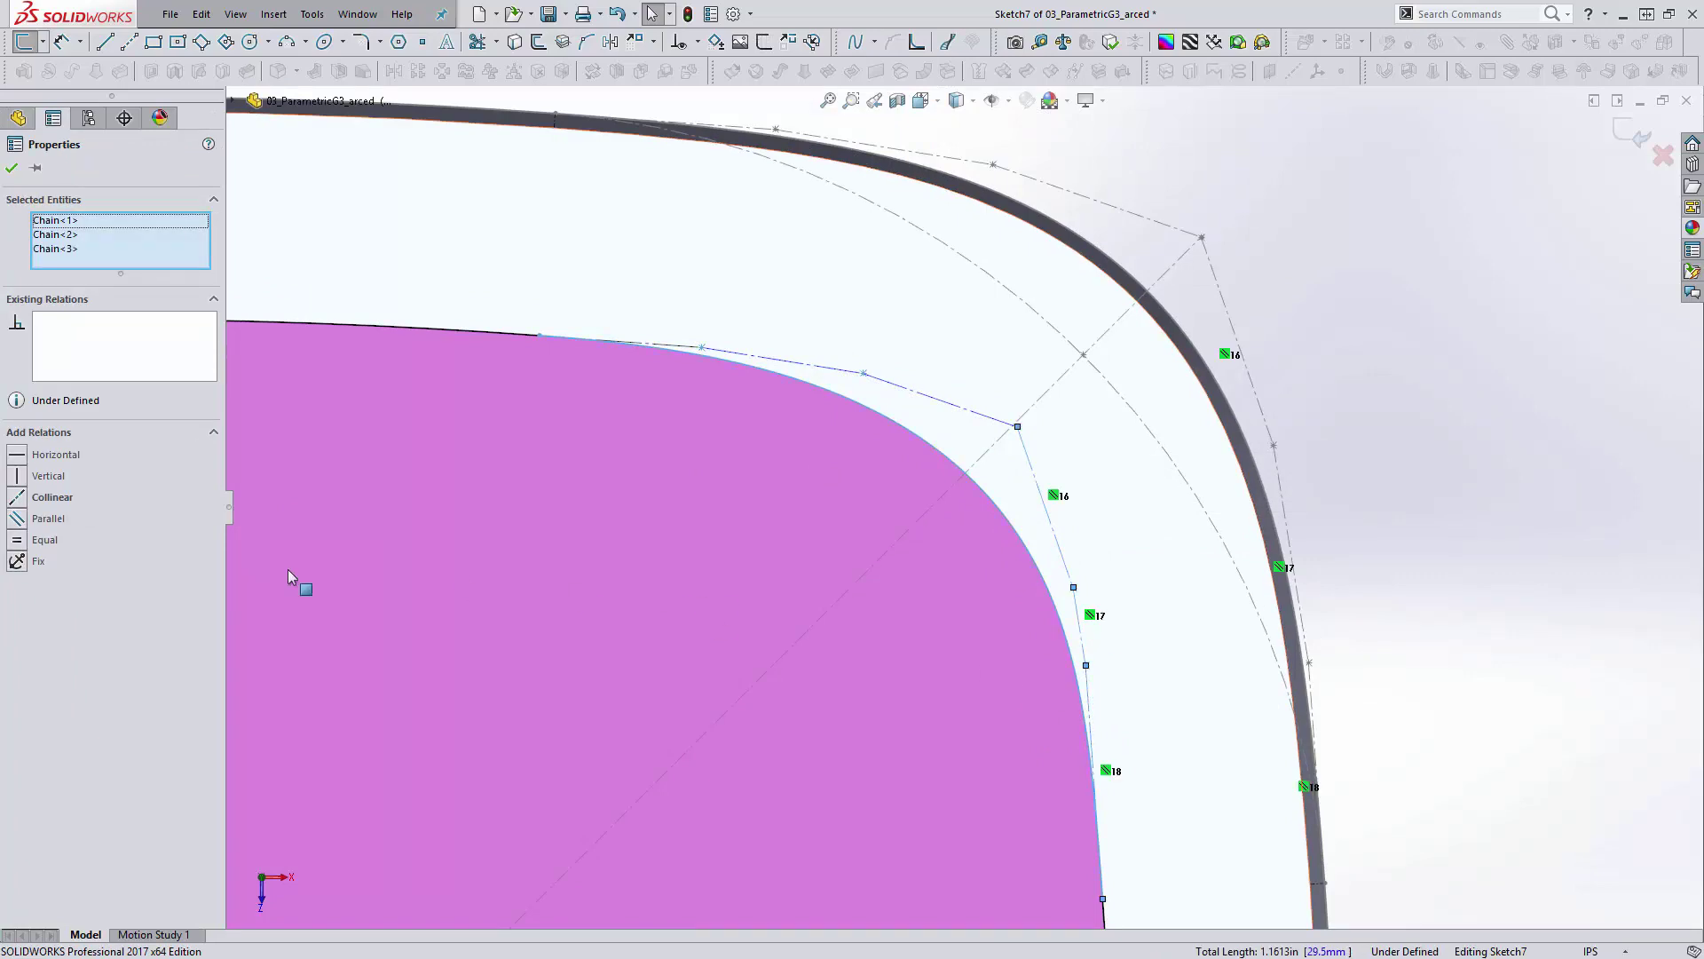
{"action": "left_click", "coordinate": [17, 560]}
{"action": "scroll", "coordinate": [958, 515], "scroll_direction": "up", "scroll_amount": 4}
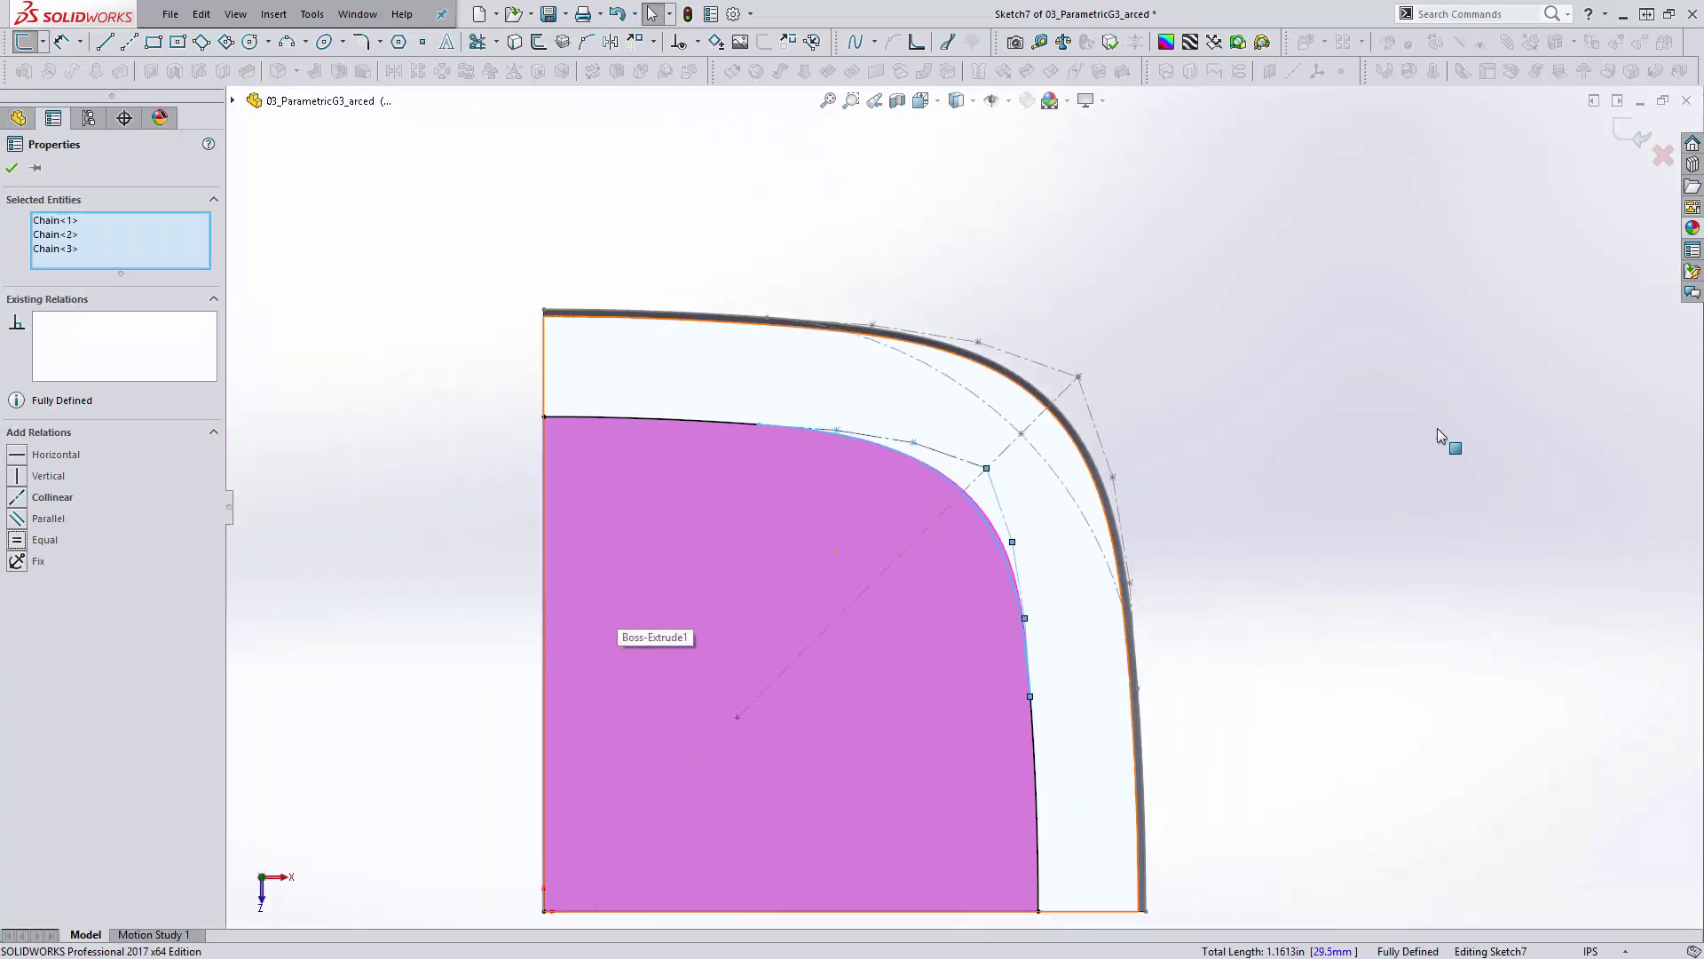
{"action": "left_click", "coordinate": [1437, 428]}
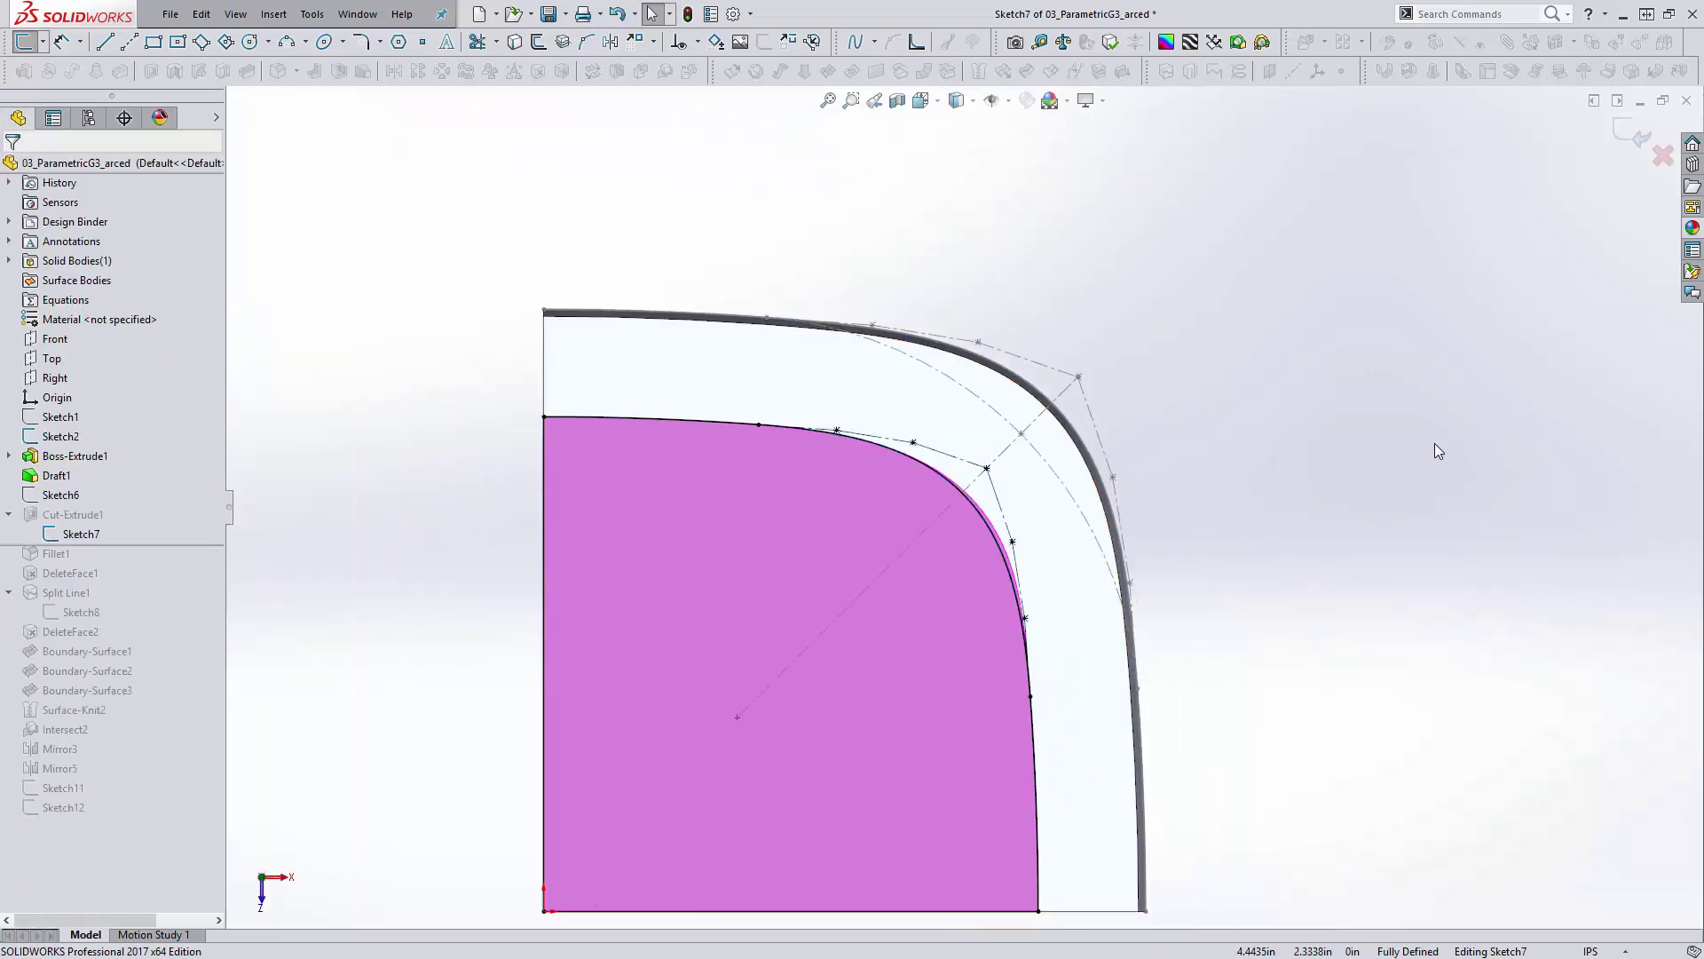
Turn on Show Curvature for the inner corner spline, then orbit to view the part in 3D
{"action": "left_click", "coordinate": [1004, 564]}
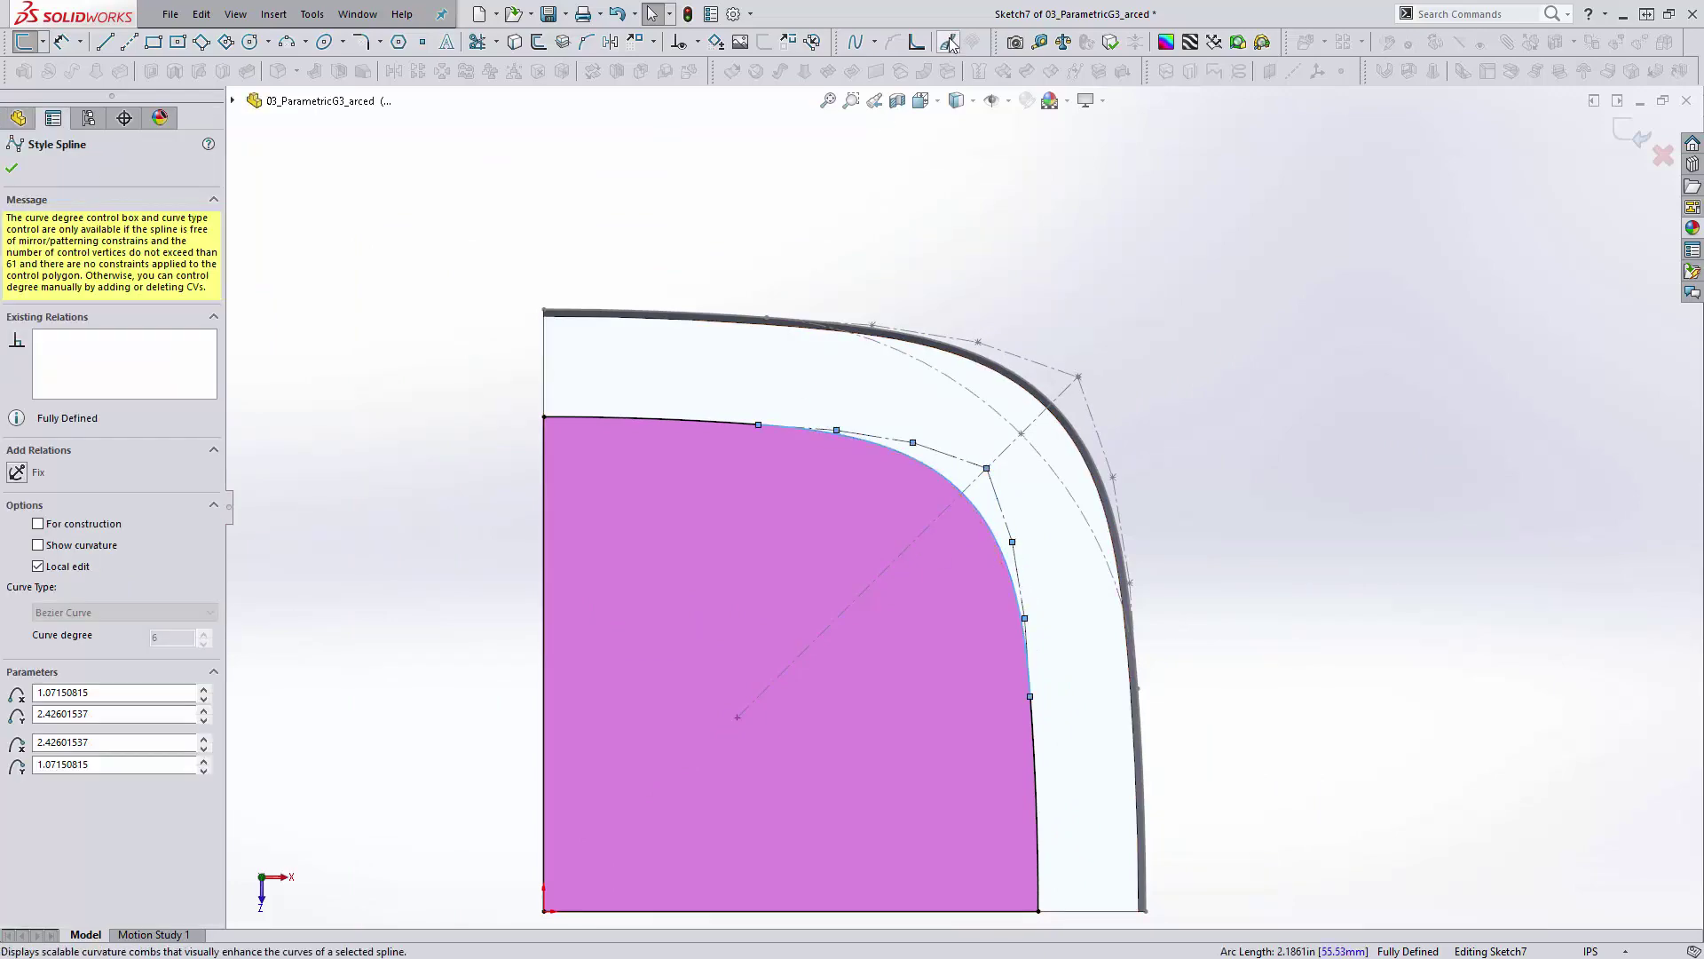
{"action": "left_click", "coordinate": [948, 42]}
{"action": "left_click", "coordinate": [1163, 309]}
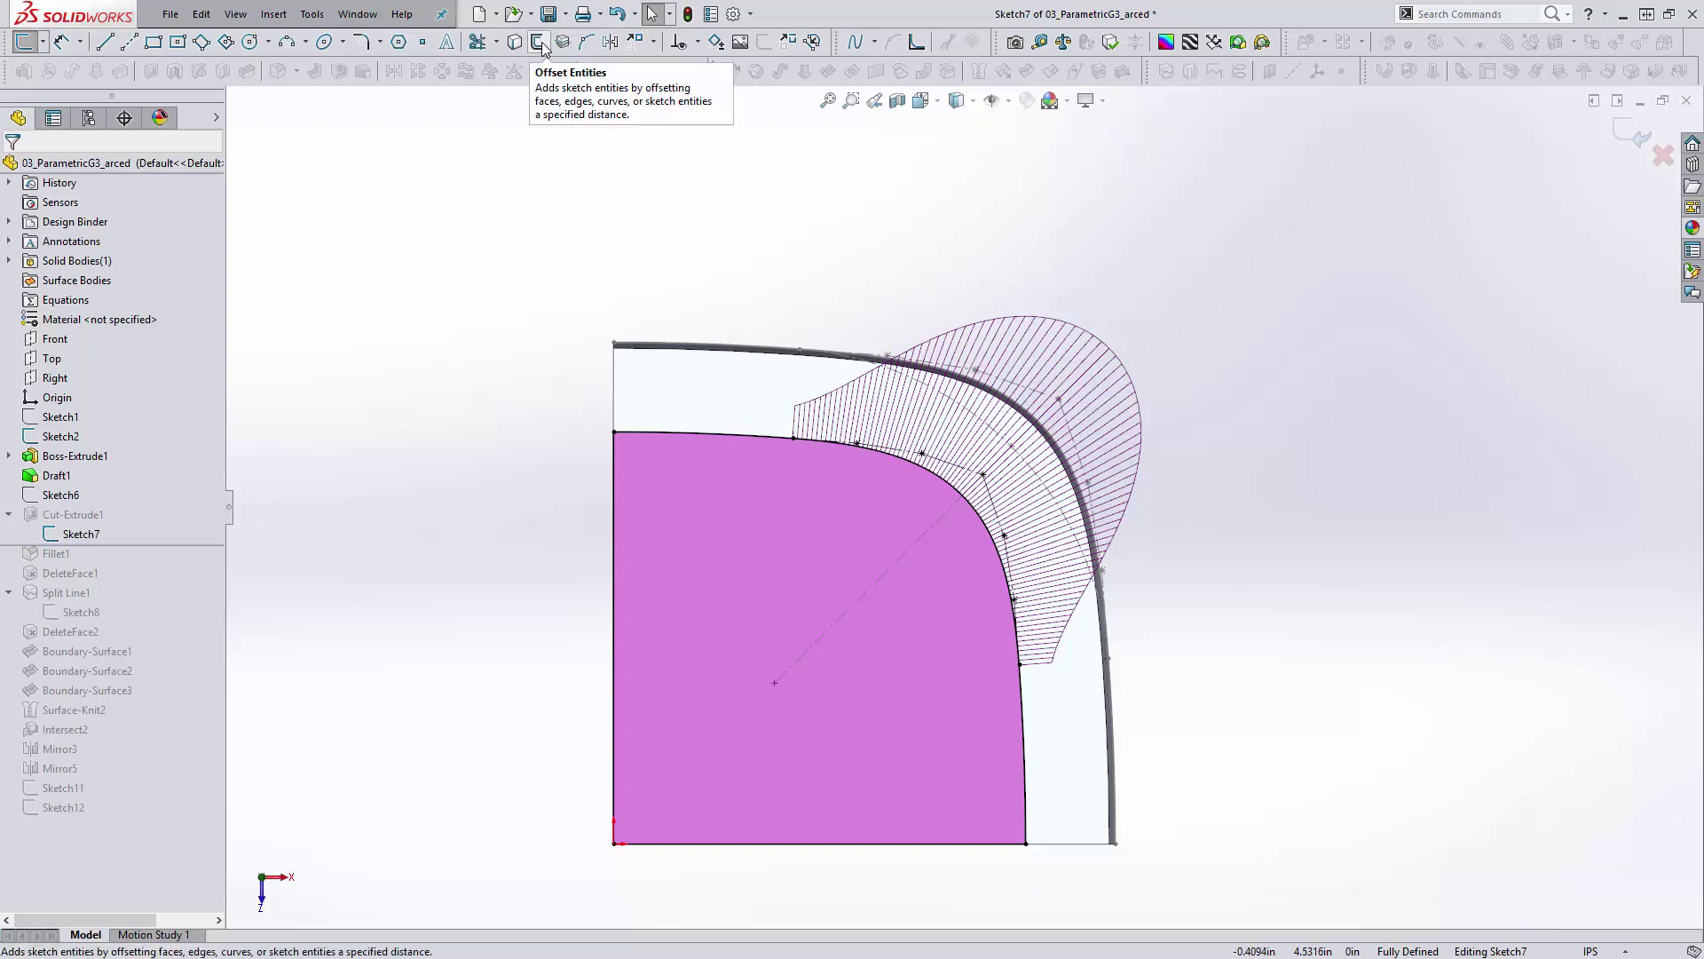
{"action": "scroll", "coordinate": [999, 470], "scroll_direction": "down", "scroll_amount": 2}
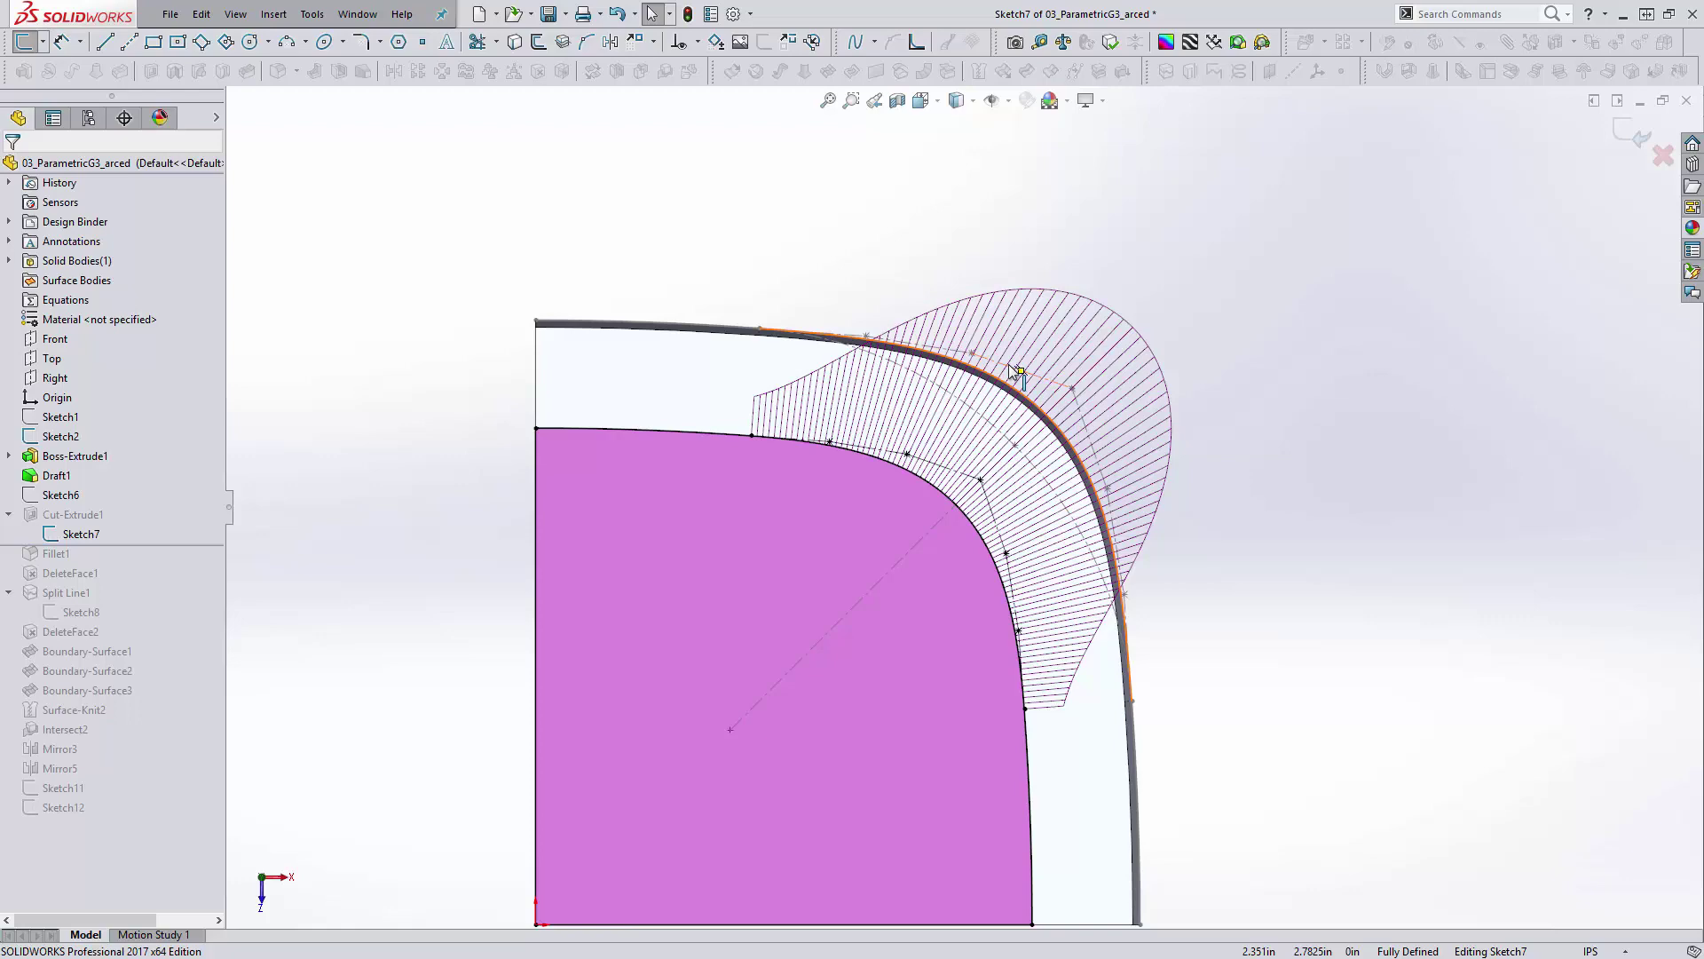
{"action": "mouse_move", "coordinate": [924, 583]}
{"action": "middle_mouse_down"}
{"action": "mouse_move", "coordinate": [769, 577]}
{"action": "mouse_move", "coordinate": [882, 487]}
{"action": "mouse_move", "coordinate": [829, 524]}
{"action": "mouse_move", "coordinate": [1358, 338]}
{"action": "middle_mouse_up"}
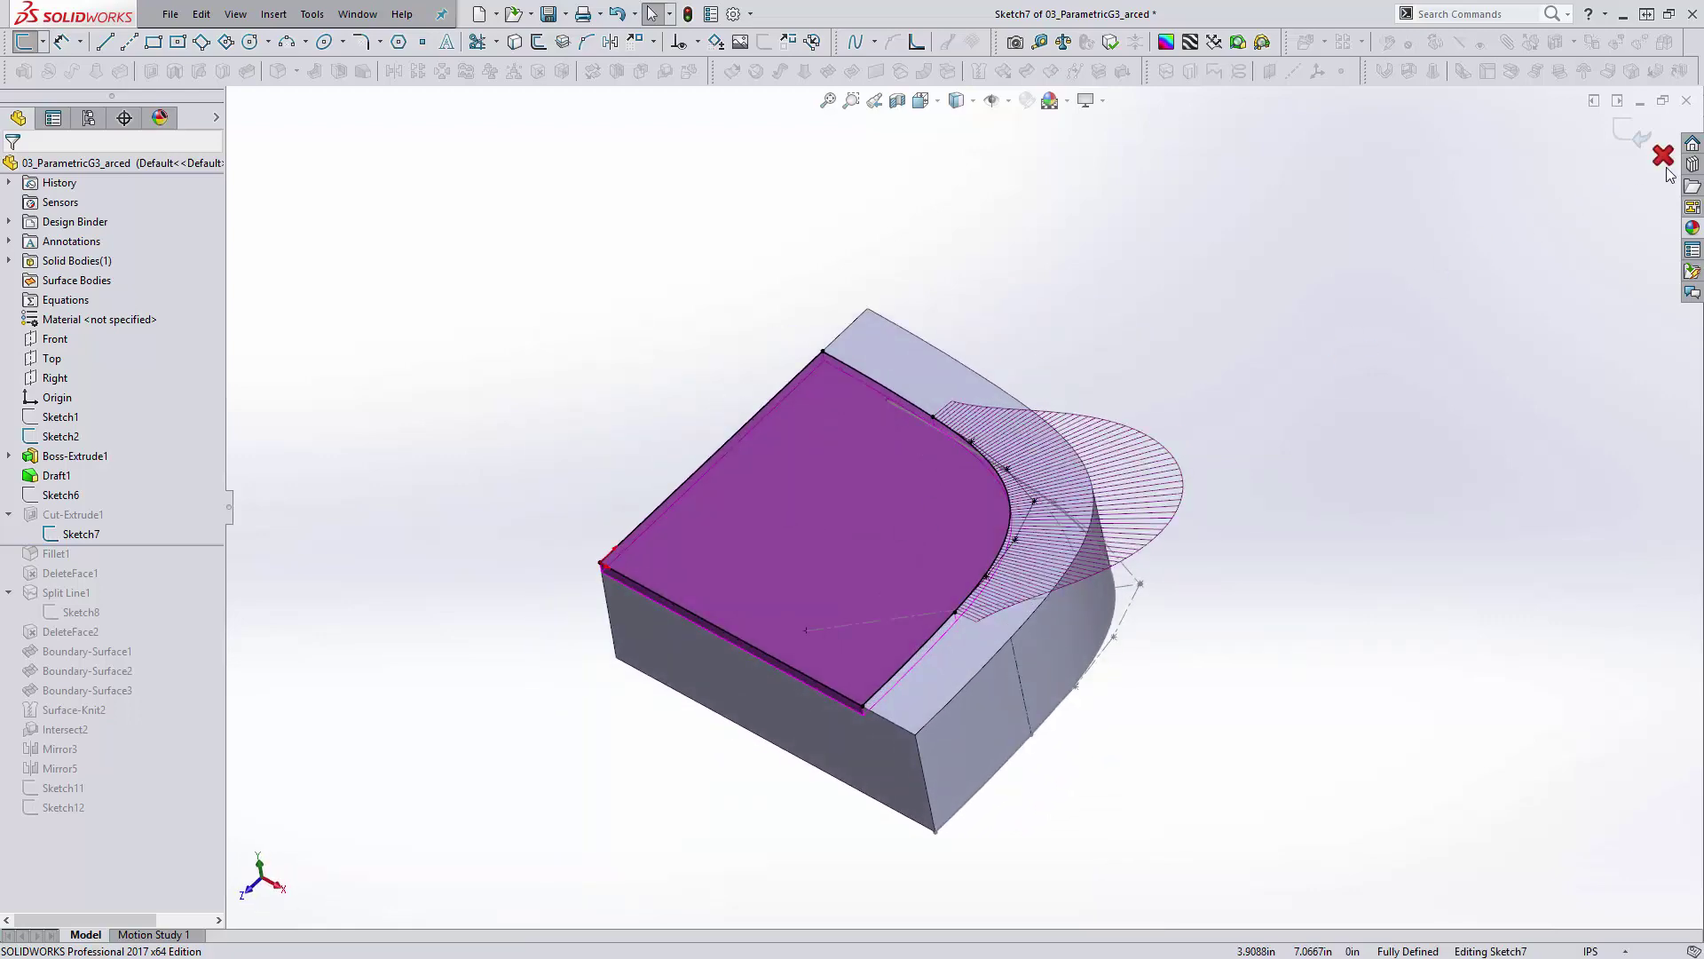
Exit Sketch7, roll the model forward below Sketch8, and edit Sketch8
{"action": "left_click", "coordinate": [1640, 134]}
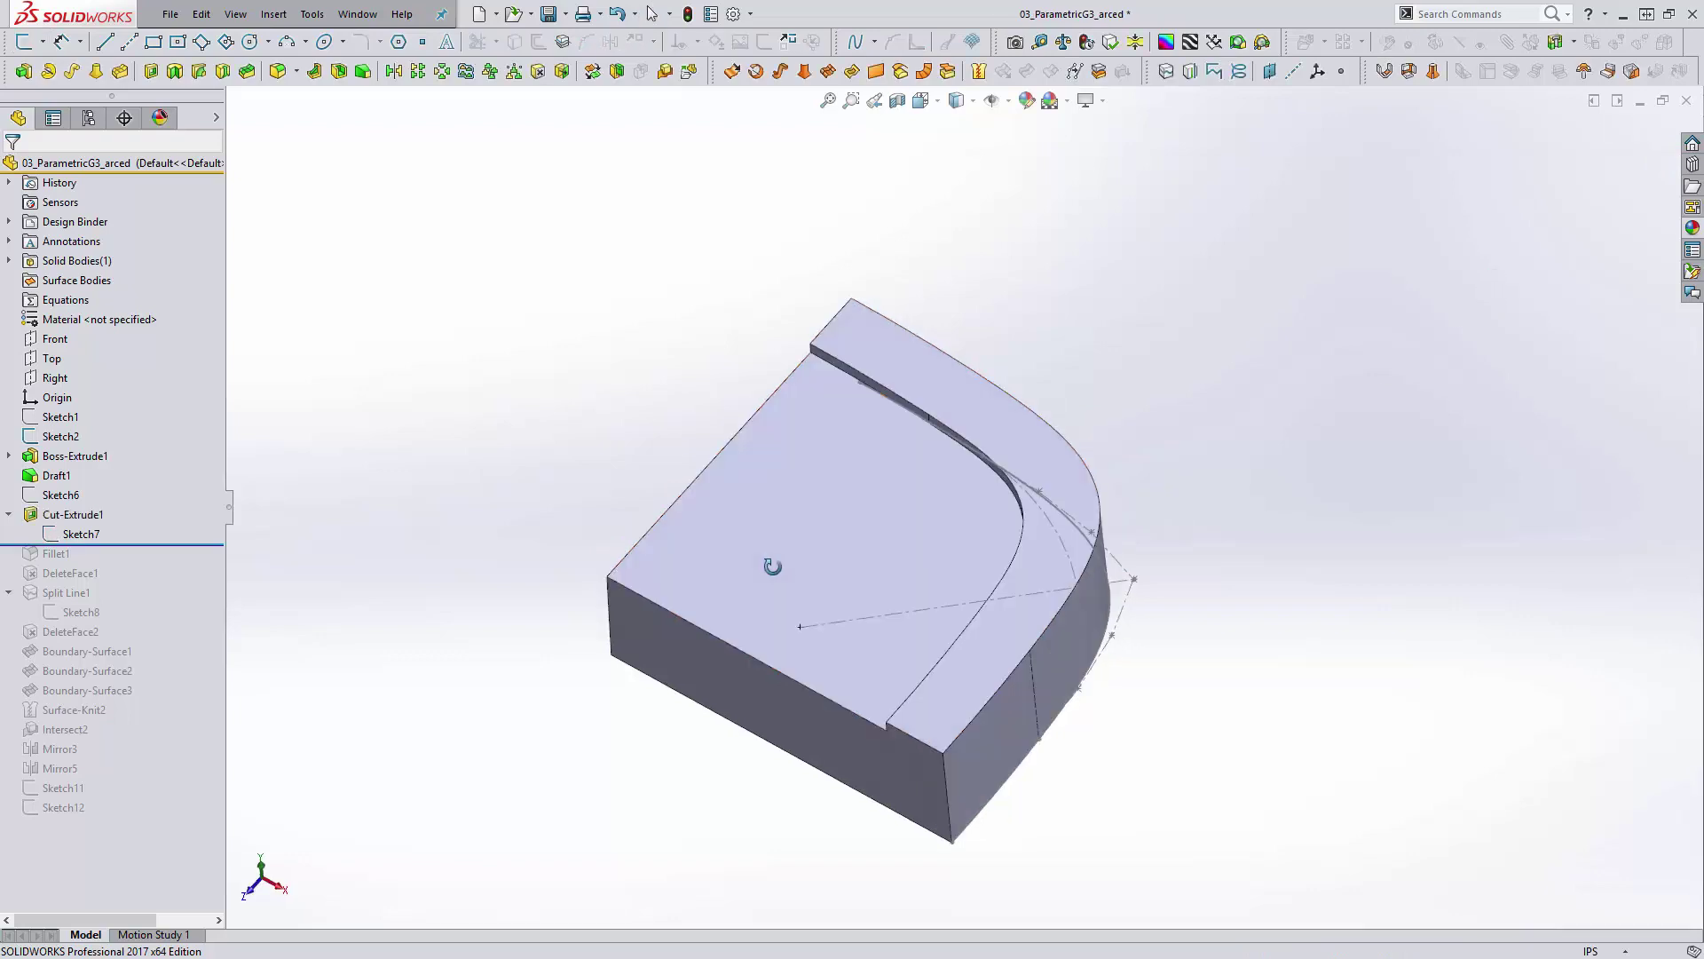
{"action": "left_click_drag", "start_coordinate": [145, 544], "coordinate": [140, 622]}
{"action": "left_click", "coordinate": [84, 612]}
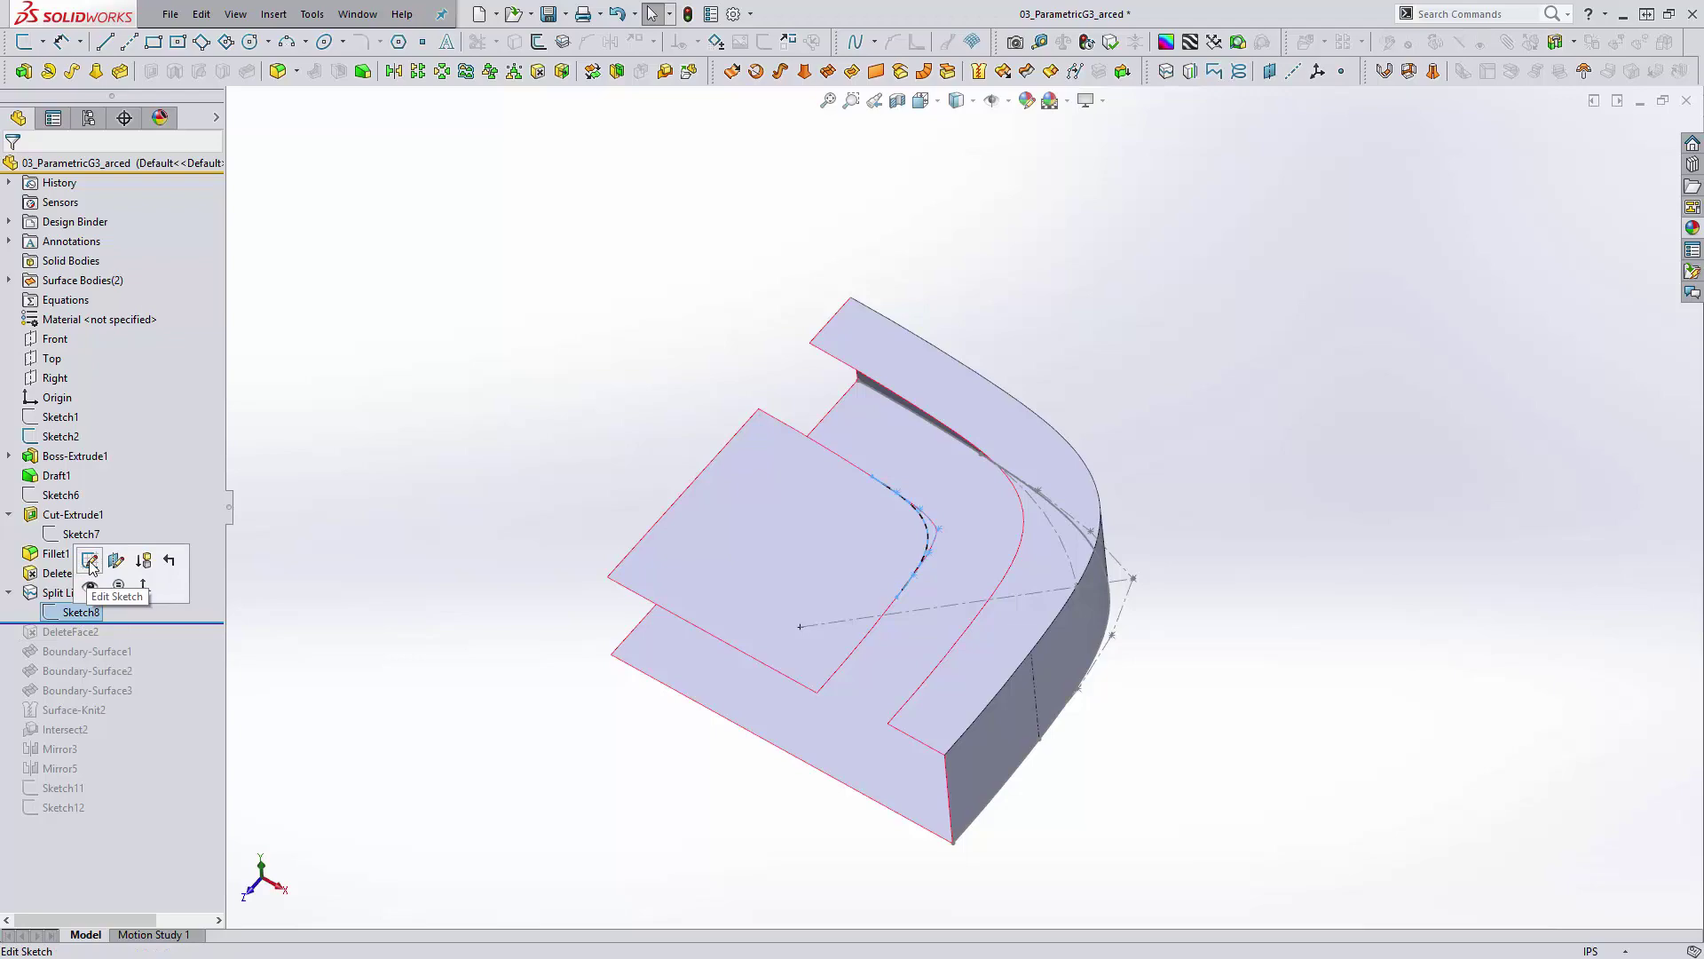
{"action": "left_click", "coordinate": [87, 557]}
View Sketch8 Normal To, check its corner spline, then tilt to a 3D view
{"action": "key", "text": "space"}
{"action": "left_click", "coordinate": [542, 602]}
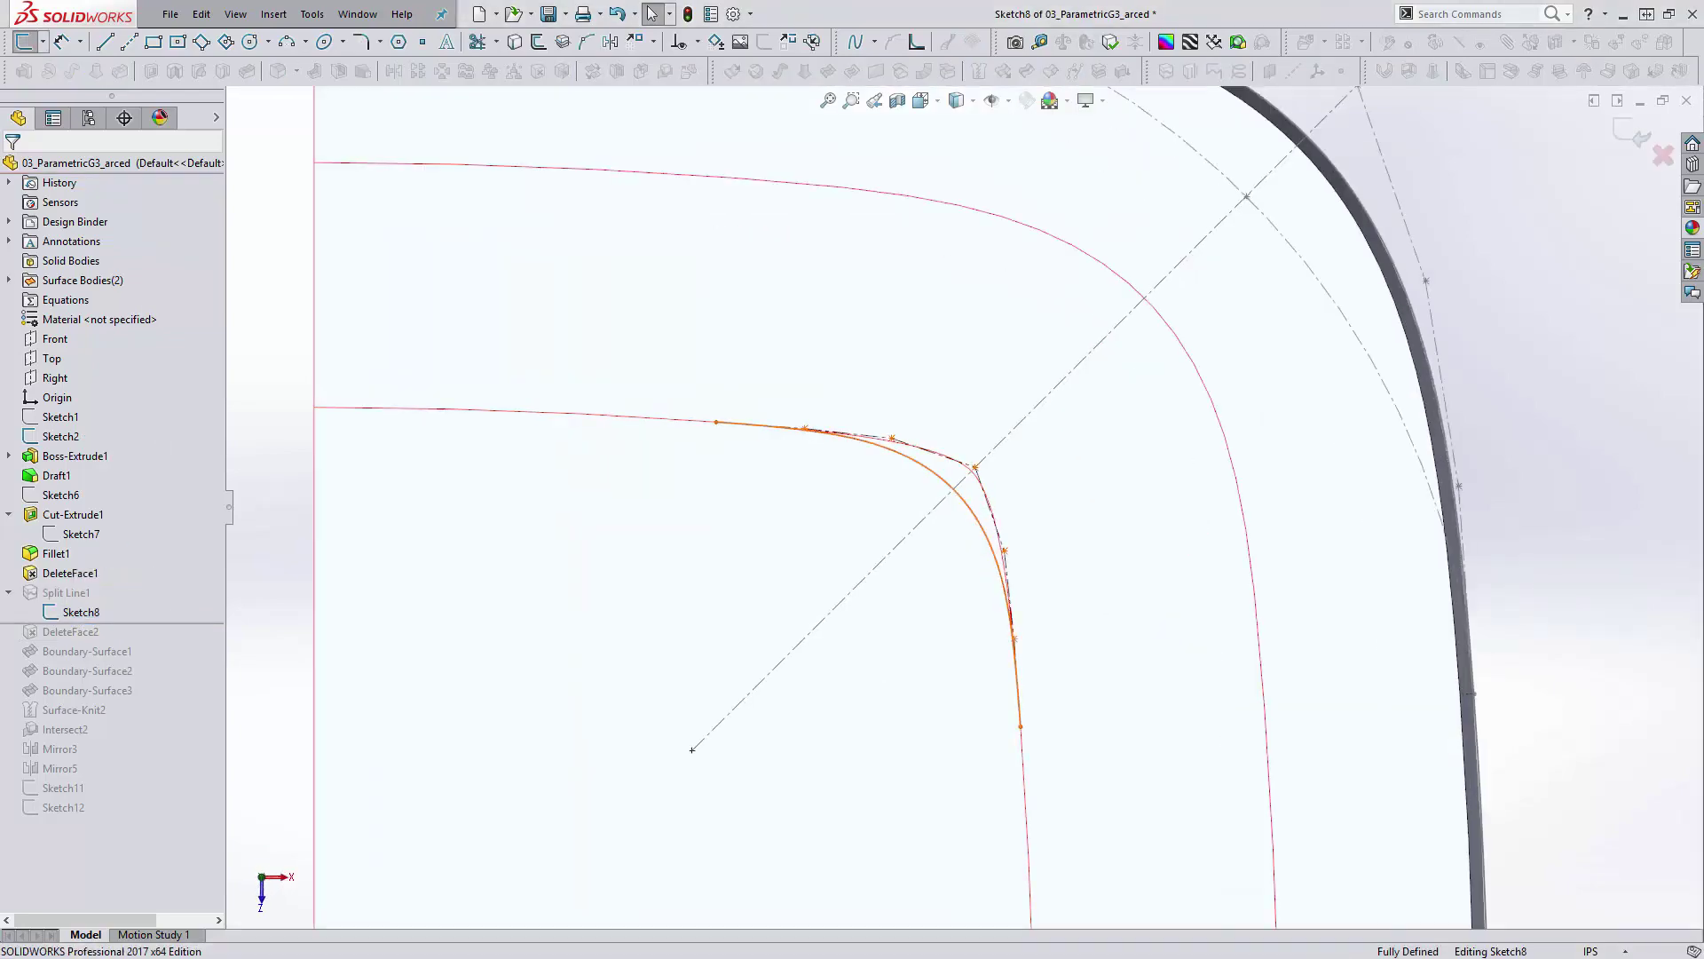
{"action": "left_click", "coordinate": [982, 517]}
{"action": "scroll", "coordinate": [966, 511], "scroll_direction": "up", "scroll_amount": 2}
{"action": "left_click", "coordinate": [450, 455]}
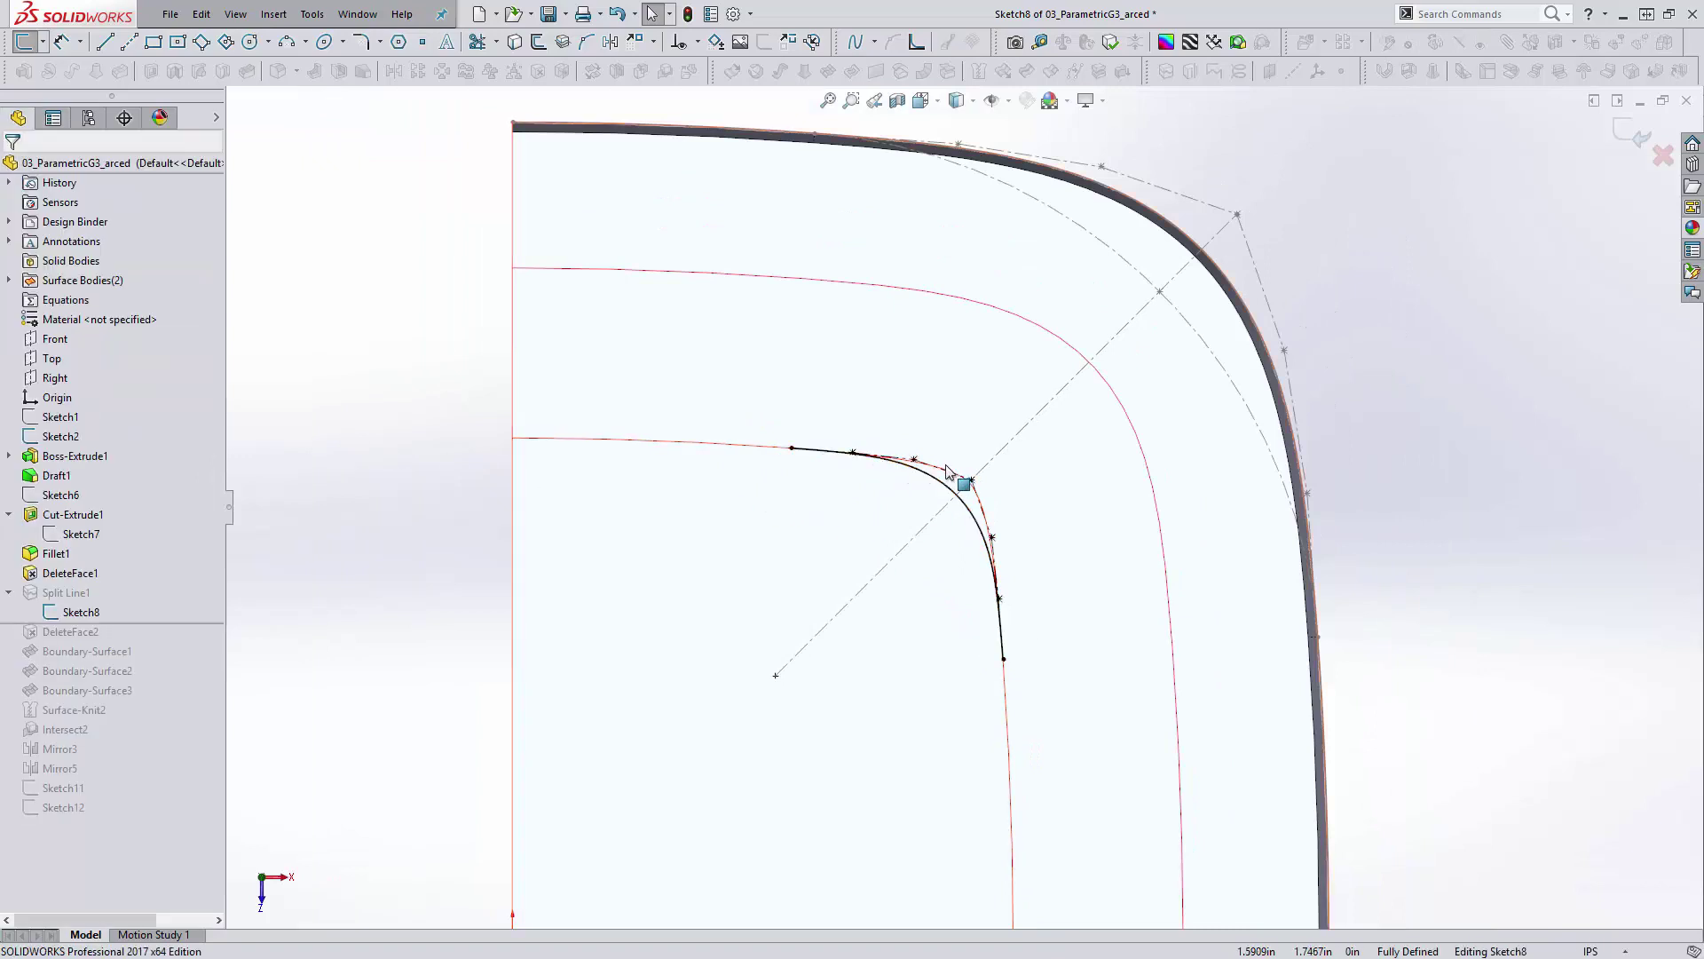
{"action": "scroll", "coordinate": [963, 488], "scroll_direction": "up", "scroll_amount": 2}
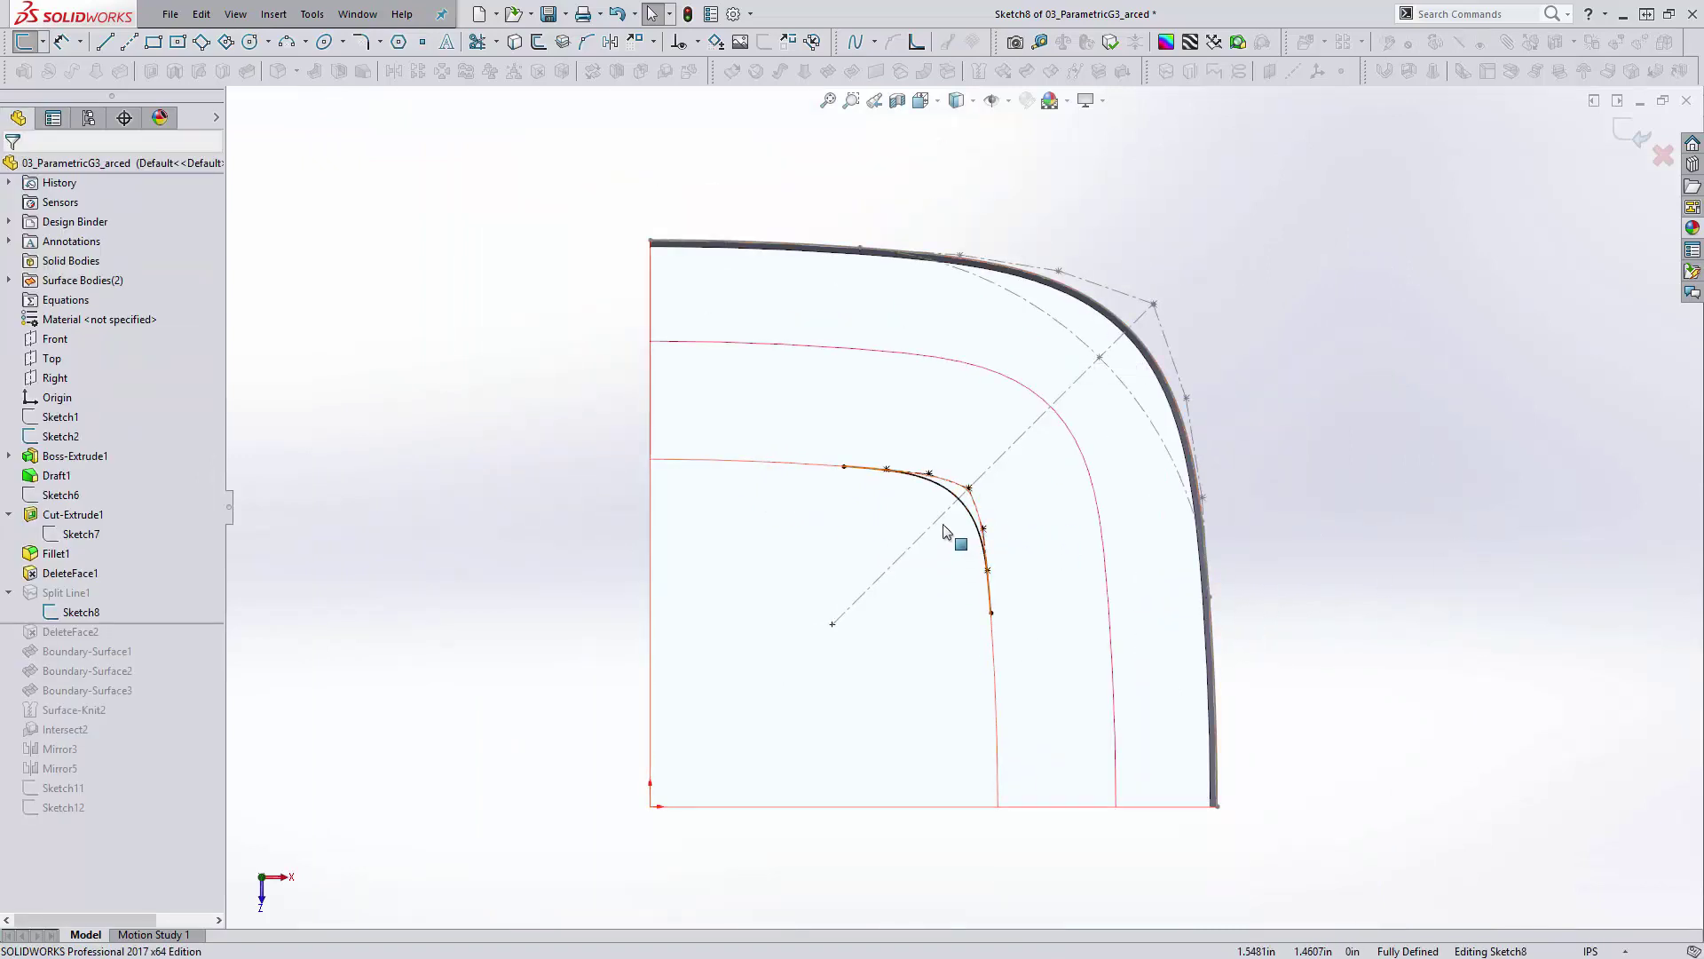
{"action": "mouse_move", "coordinate": [959, 589]}
{"action": "middle_mouse_down"}
{"action": "mouse_move", "coordinate": [959, 284]}
{"action": "mouse_move", "coordinate": [883, 373]}
{"action": "mouse_move", "coordinate": [1138, 423]}
{"action": "middle_mouse_up"}
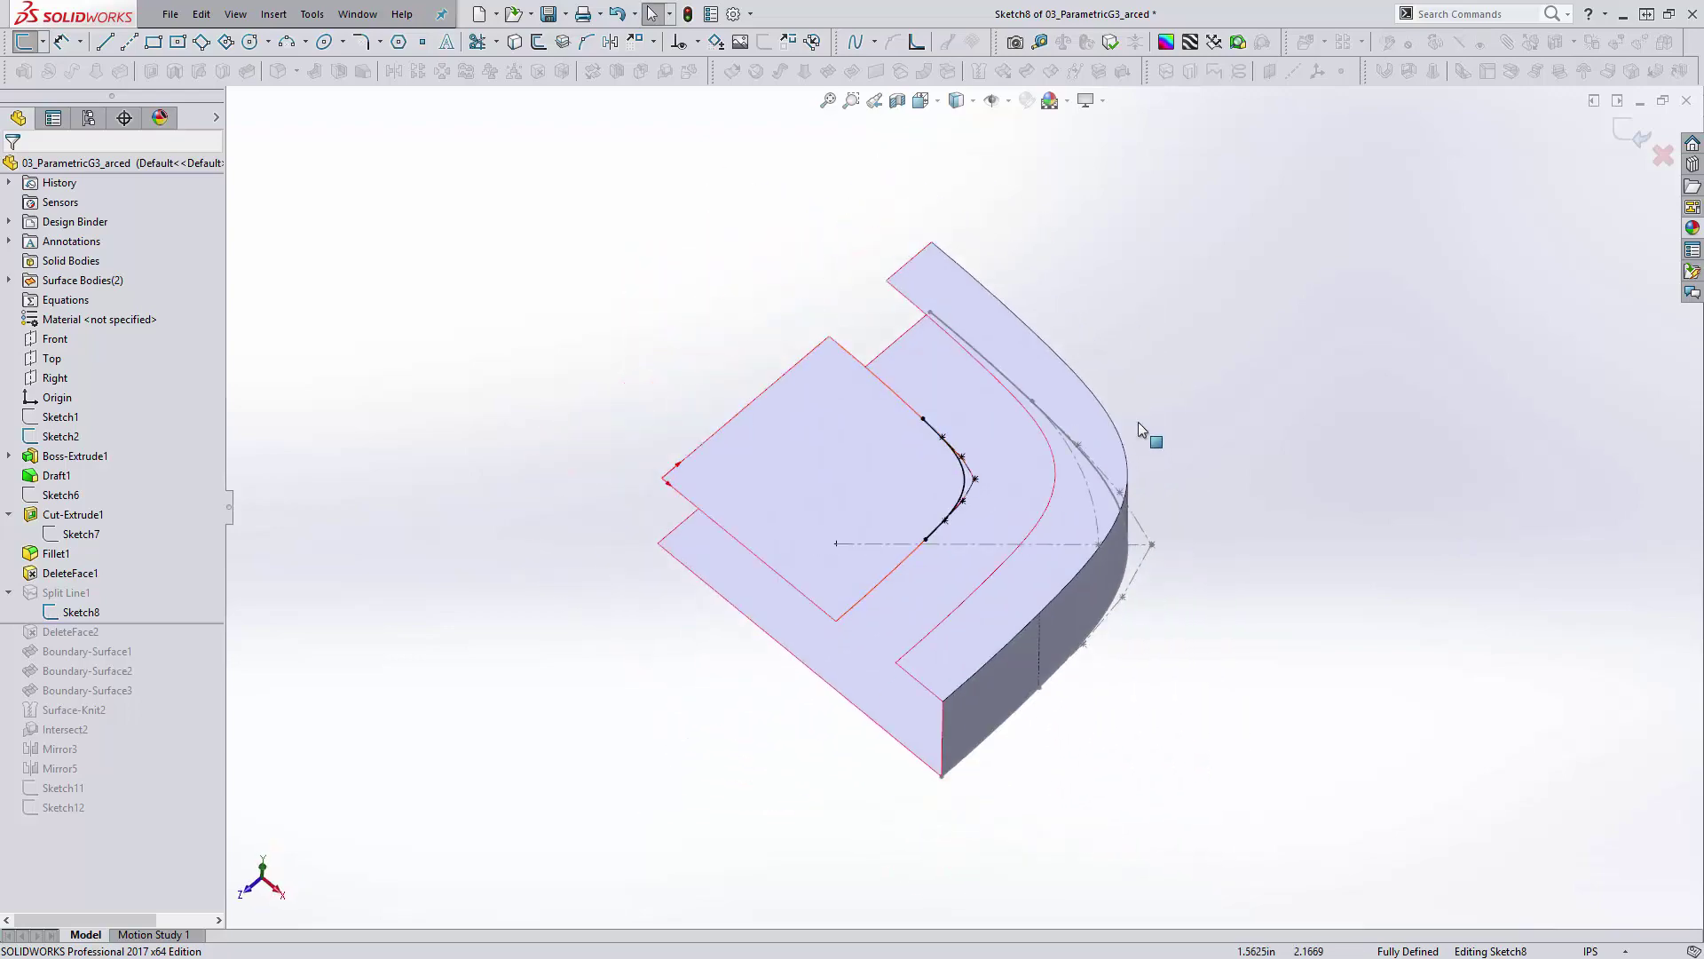
Exit Sketch8 with Ctrl+B so the whole tray rebuilds
{"action": "key", "text": "ctrl+b"}
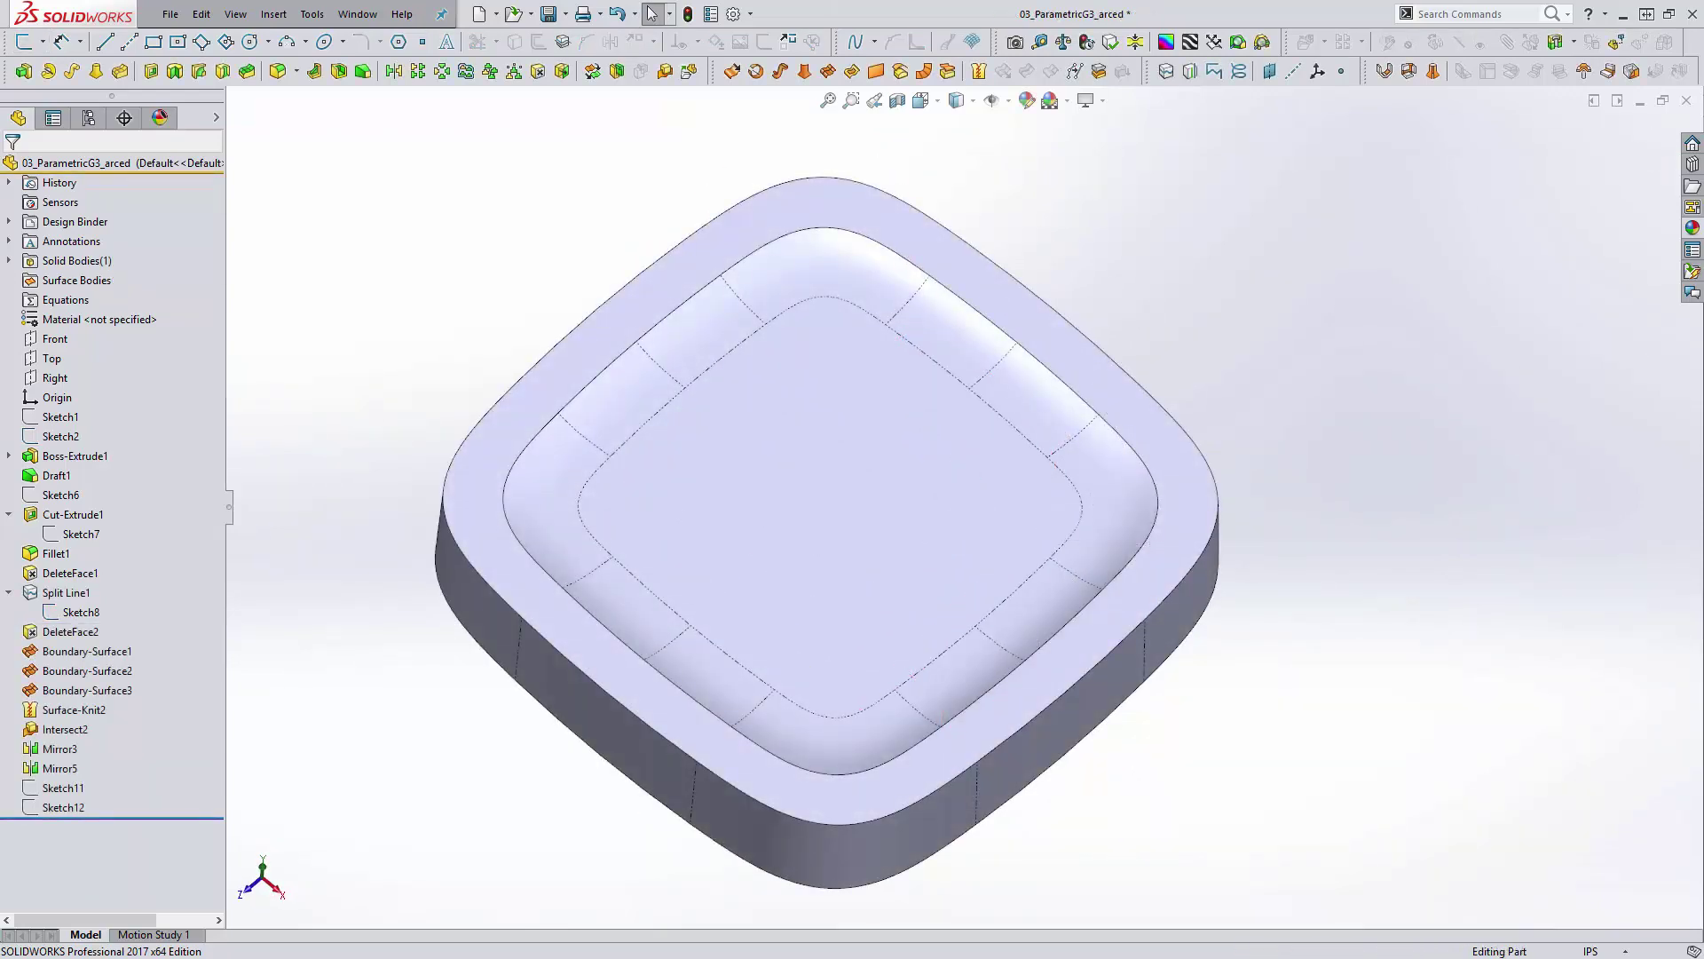